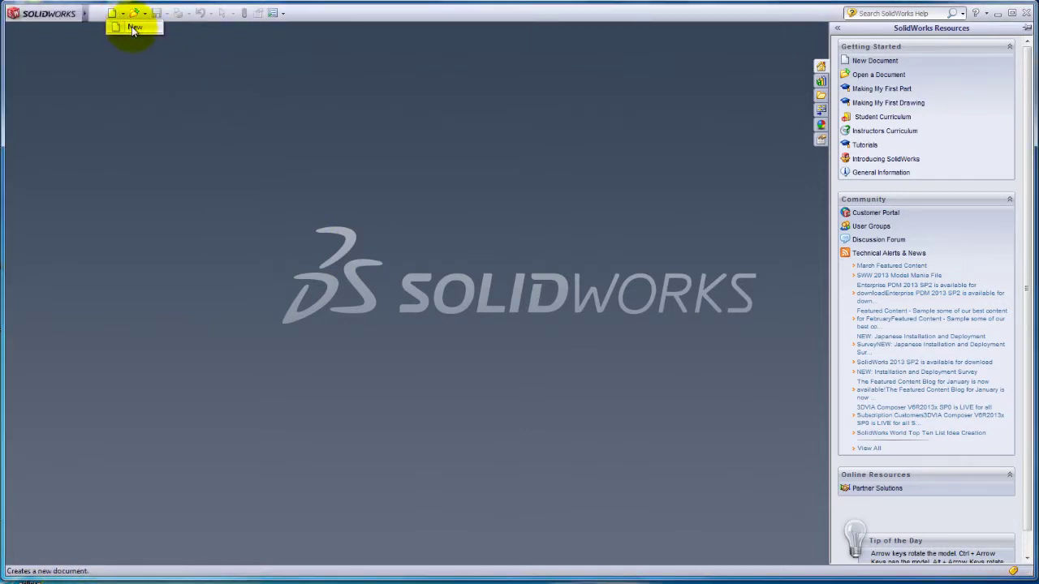
# Step: Create a new blank part document, Part1, from the Part template
pyautogui.click(132, 29)
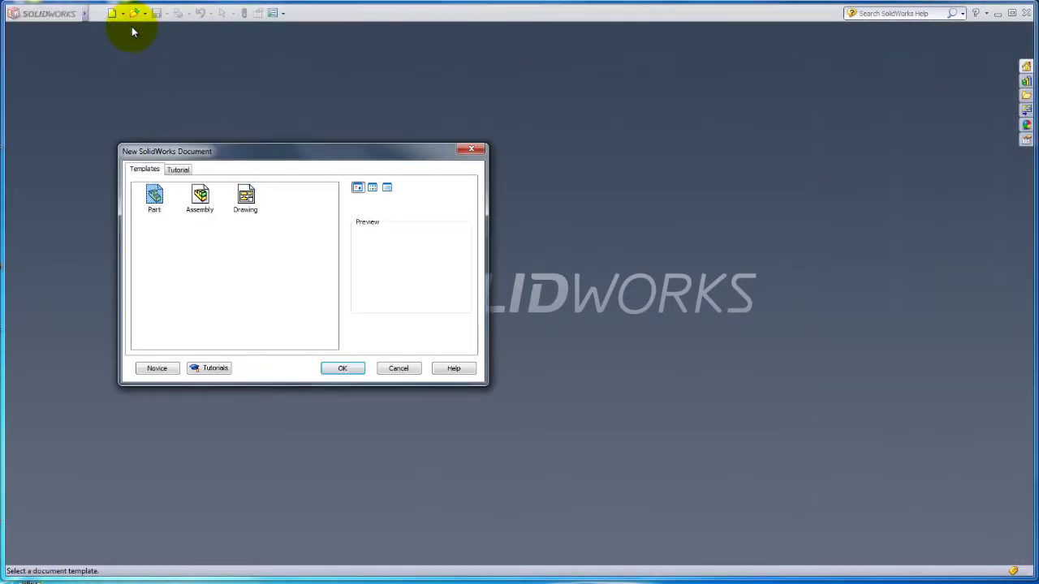
pyautogui.click(154, 199)
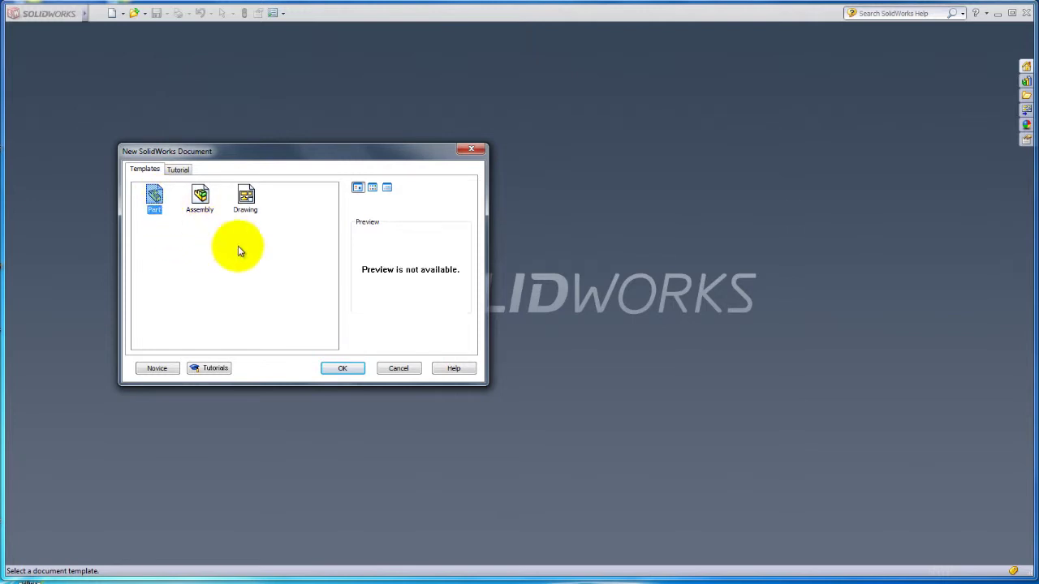
pyautogui.click(343, 369)
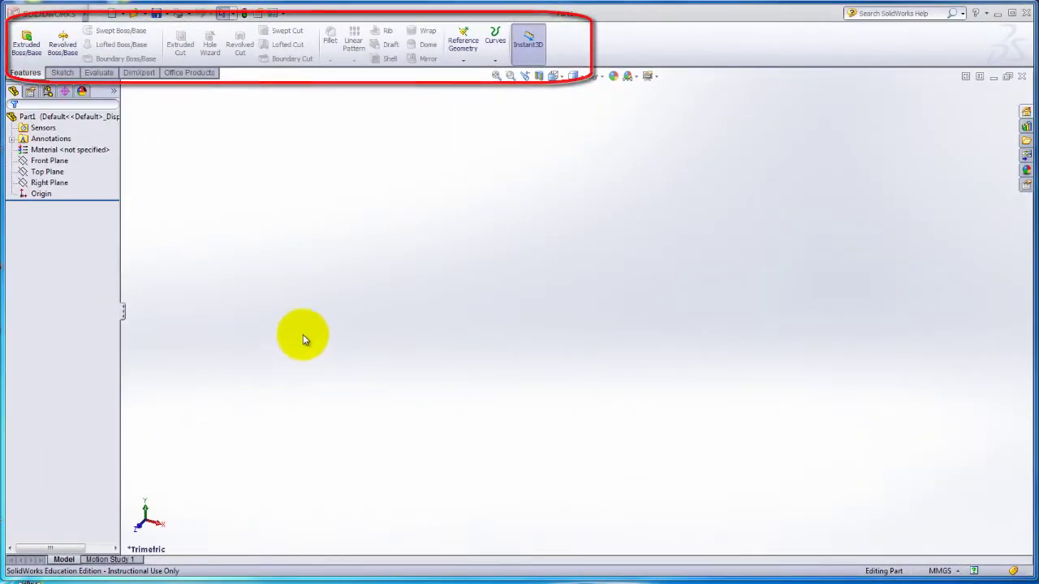
# Step: Start a sketch on the Front Plane and keep the document units at MMGS
pyautogui.click(64, 73)
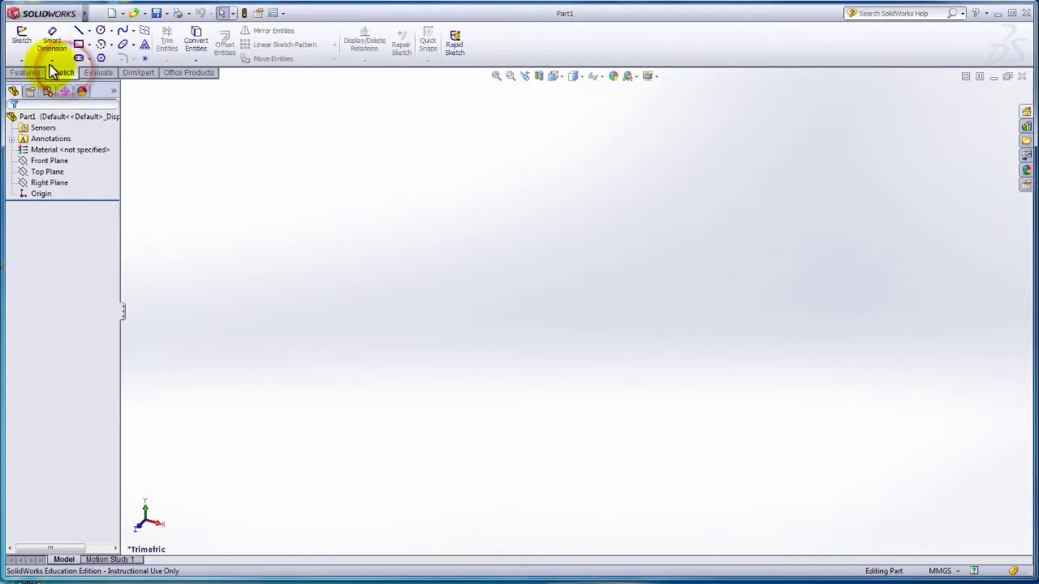
pyautogui.click(23, 40)
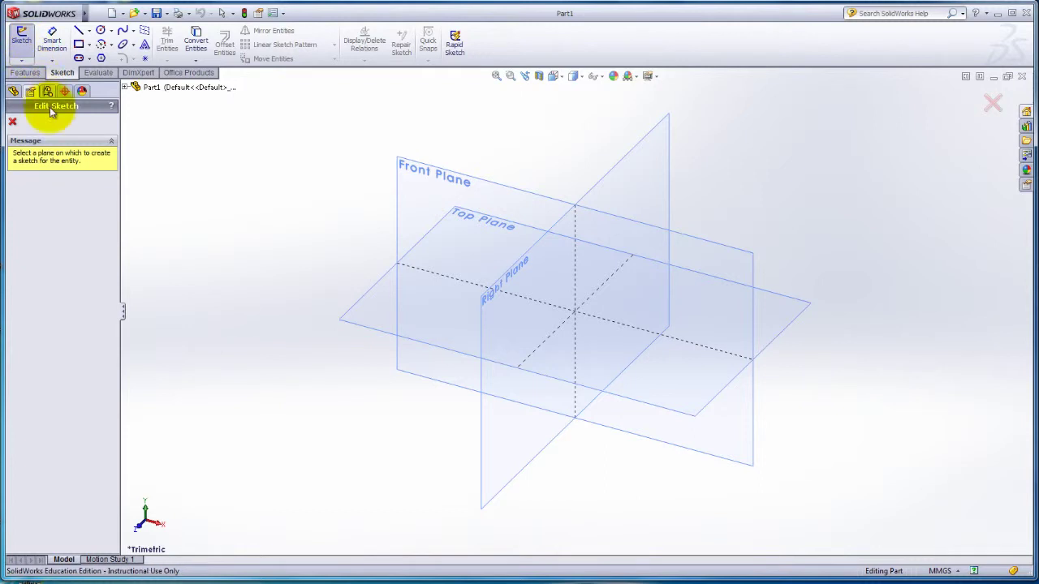
pyautogui.click(405, 177)
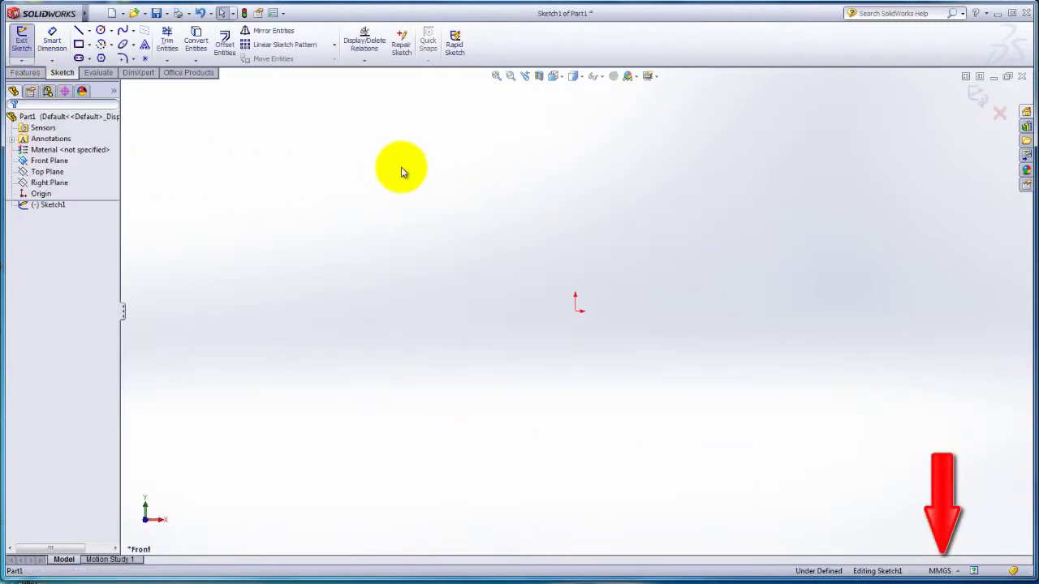
pyautogui.click(942, 571)
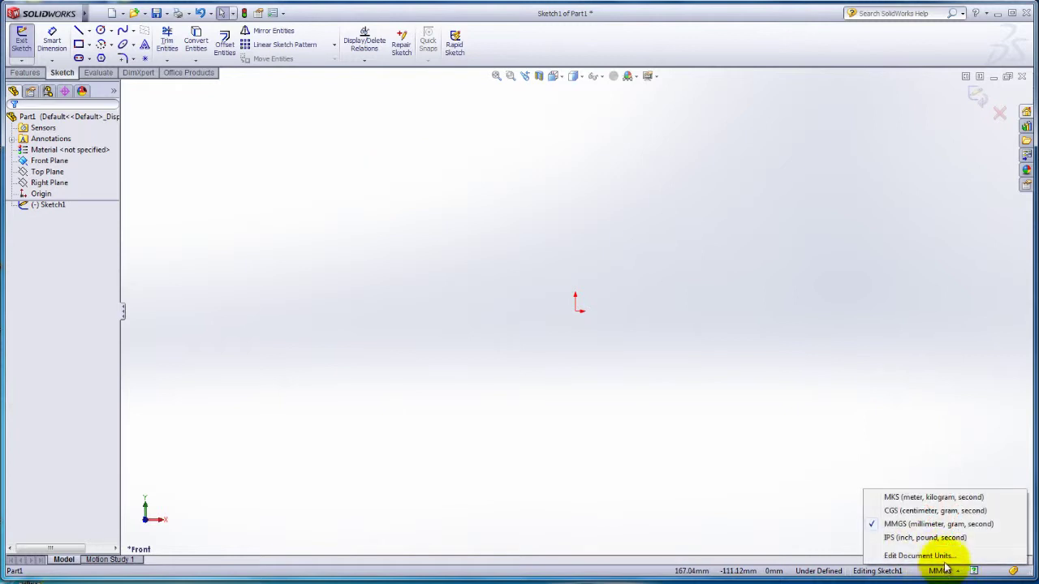
pyautogui.click(935, 526)
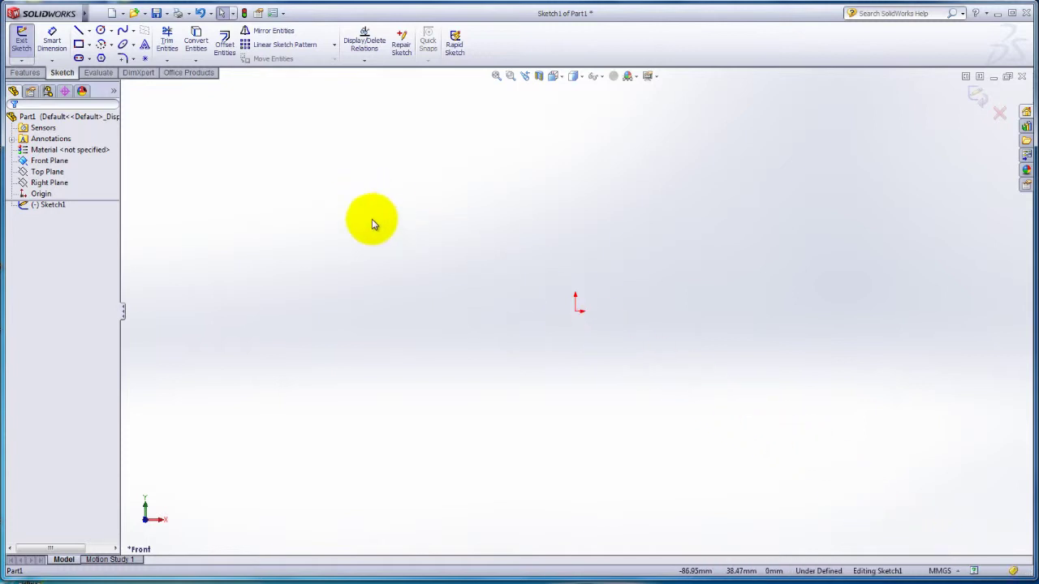
# Step: Draw two origin-centred circles, roughly 60 mm and 33 mm radius
pyautogui.click(111, 31)
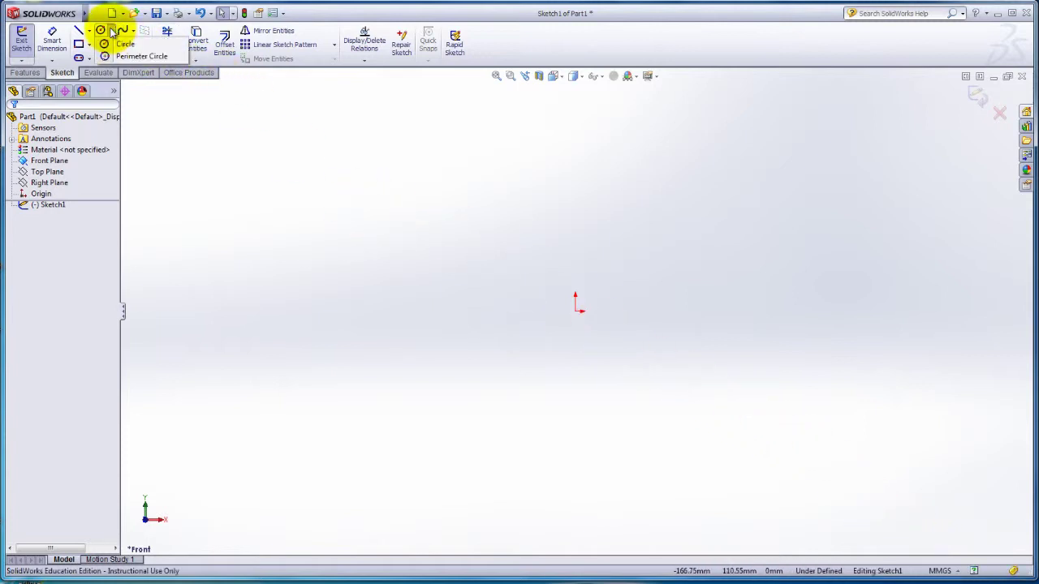
pyautogui.click(125, 43)
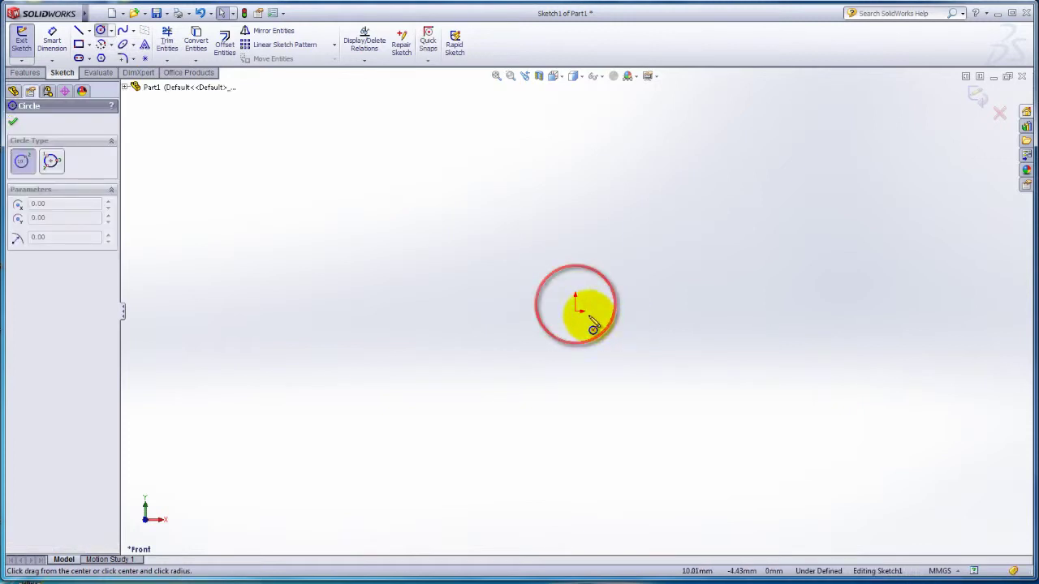
pyautogui.click(578, 310)
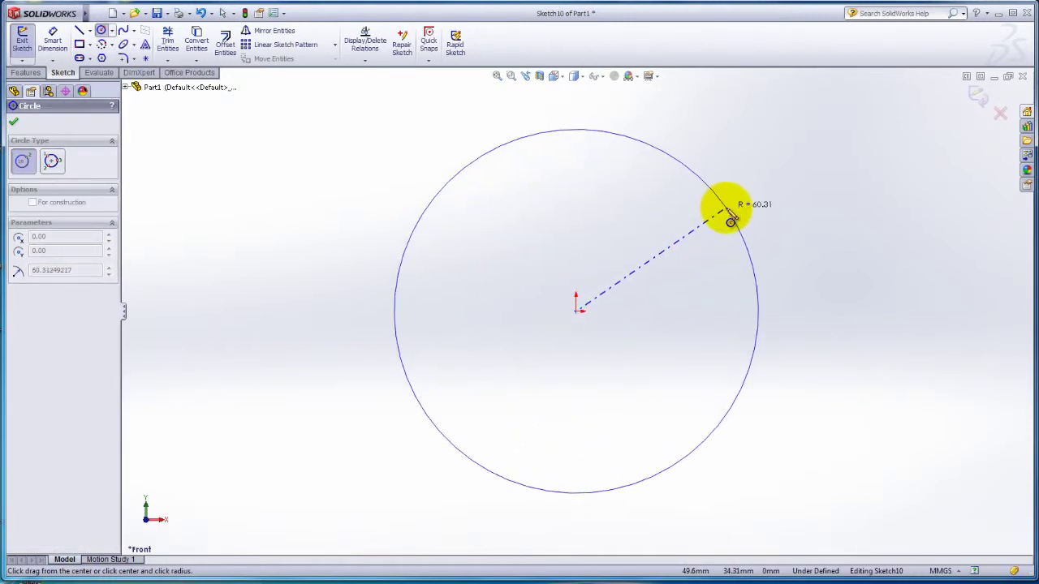
pyautogui.click(731, 220)
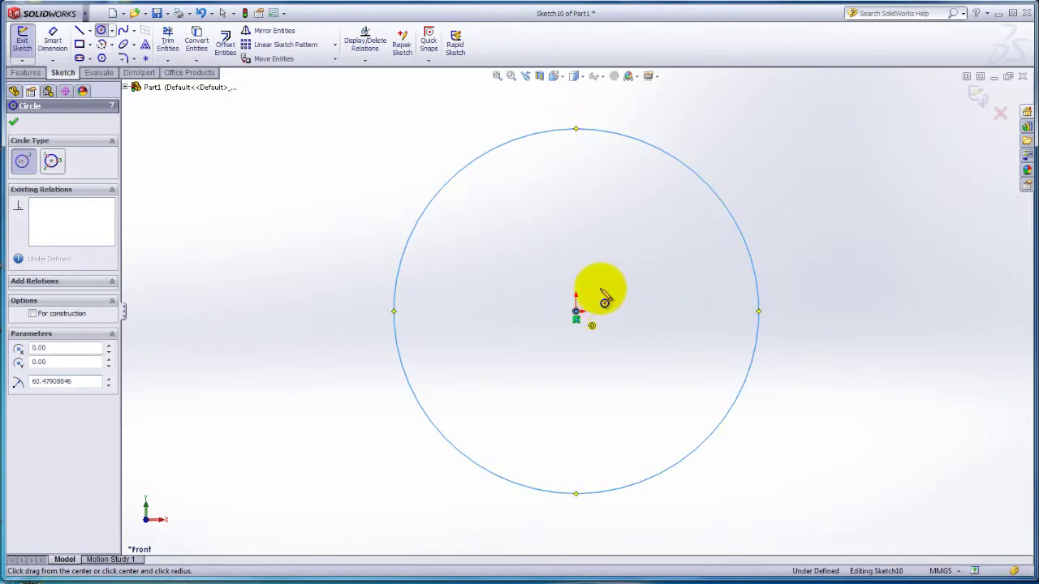
pyautogui.click(577, 312)
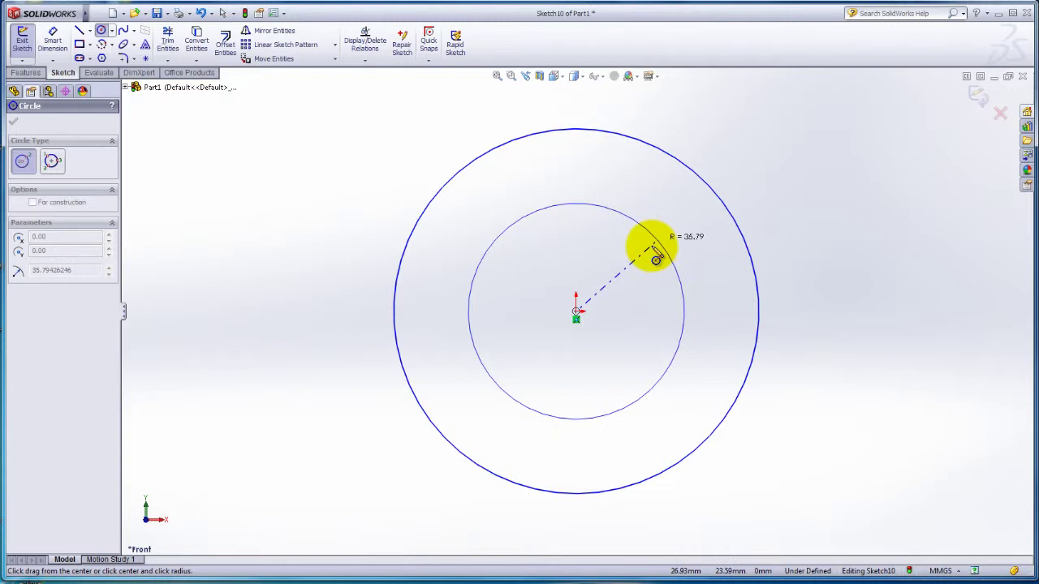
pyautogui.click(658, 255)
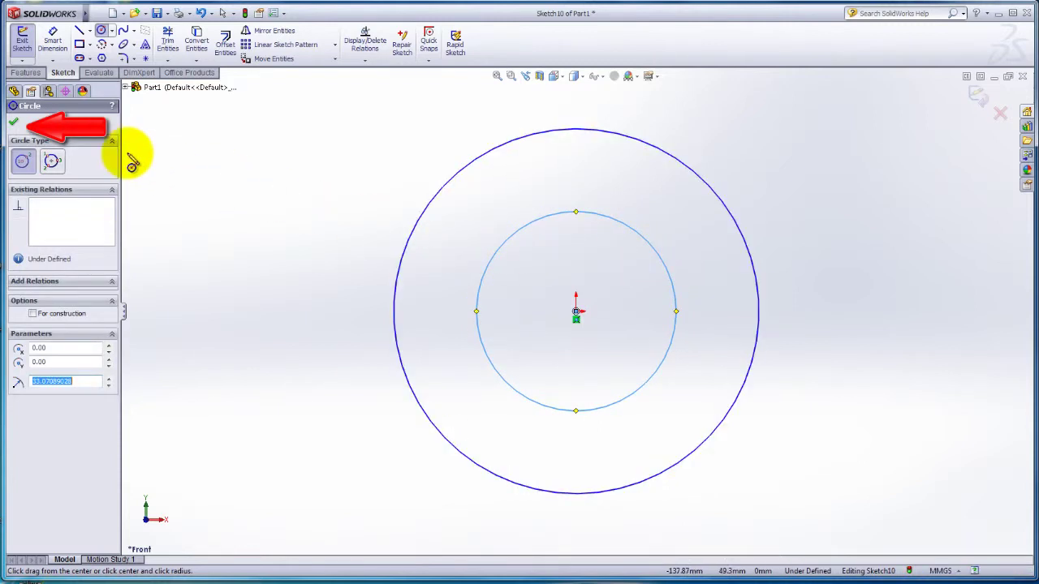
pyautogui.click(14, 122)
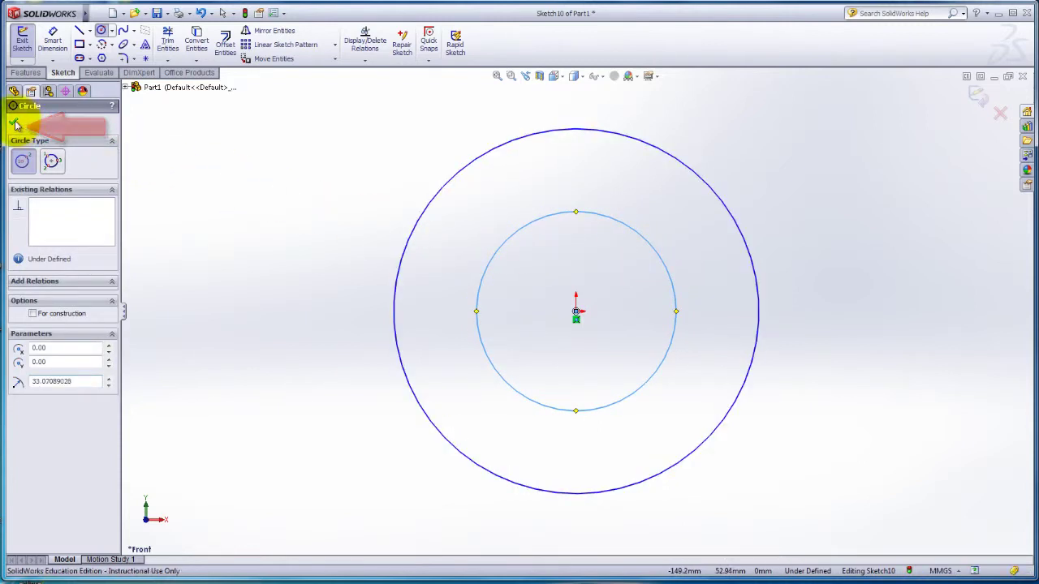
# Step: Dimension the inner circle to Ø75 and the outer circle to Ø150
pyautogui.click(57, 51)
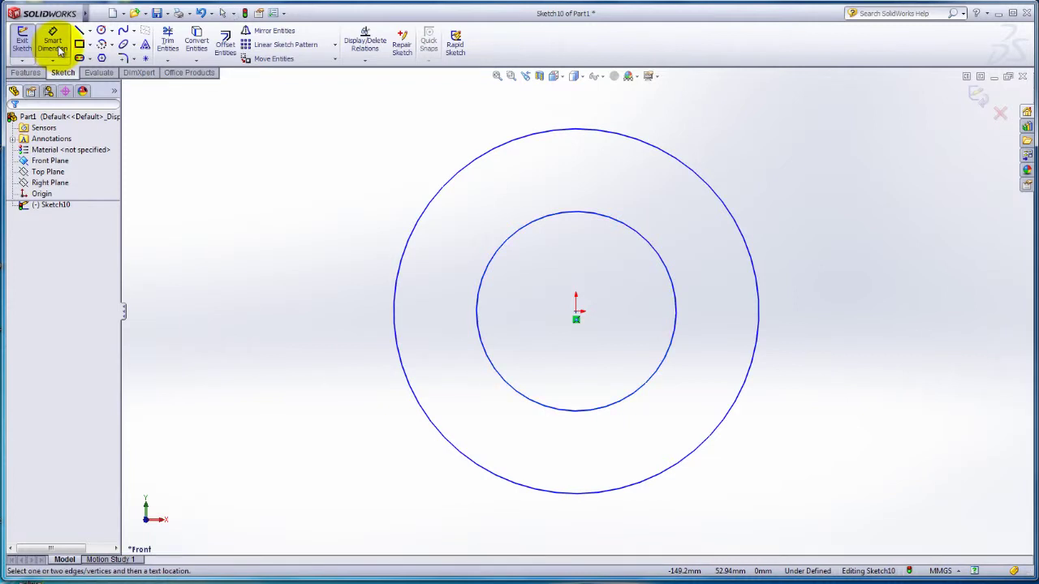
pyautogui.click(656, 235)
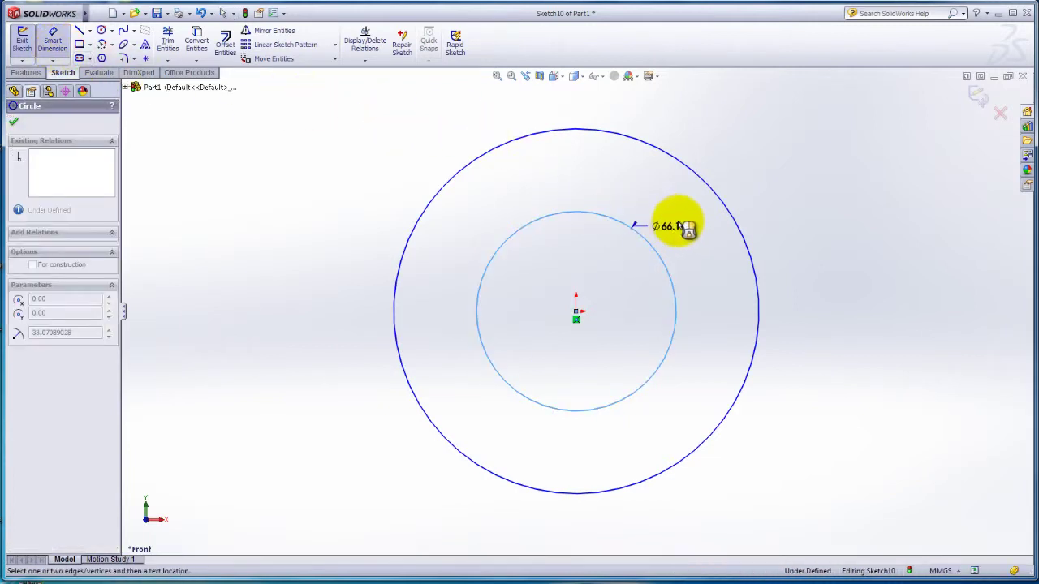
pyautogui.click(684, 207)
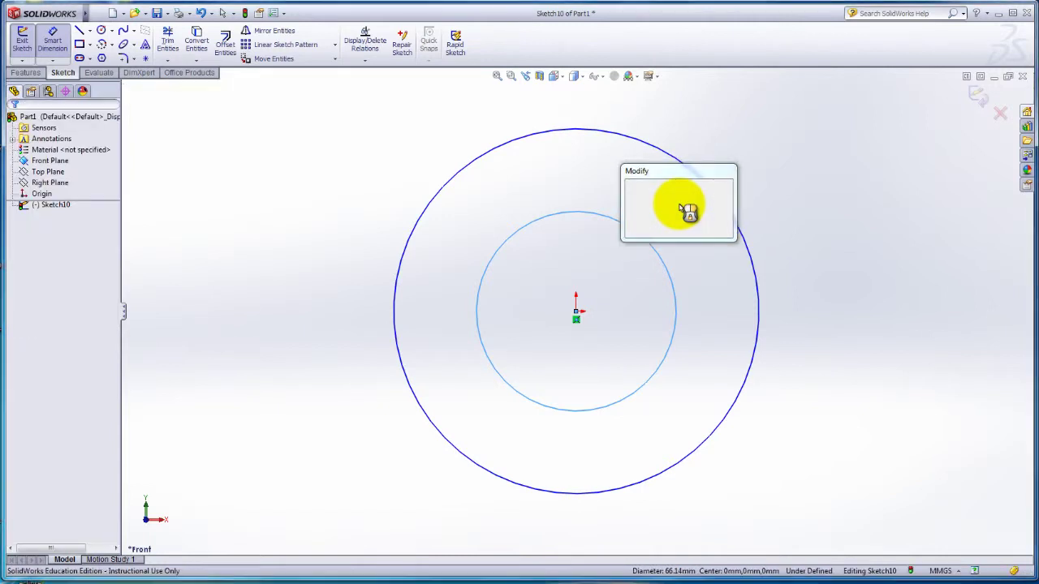
pyautogui.write('75')
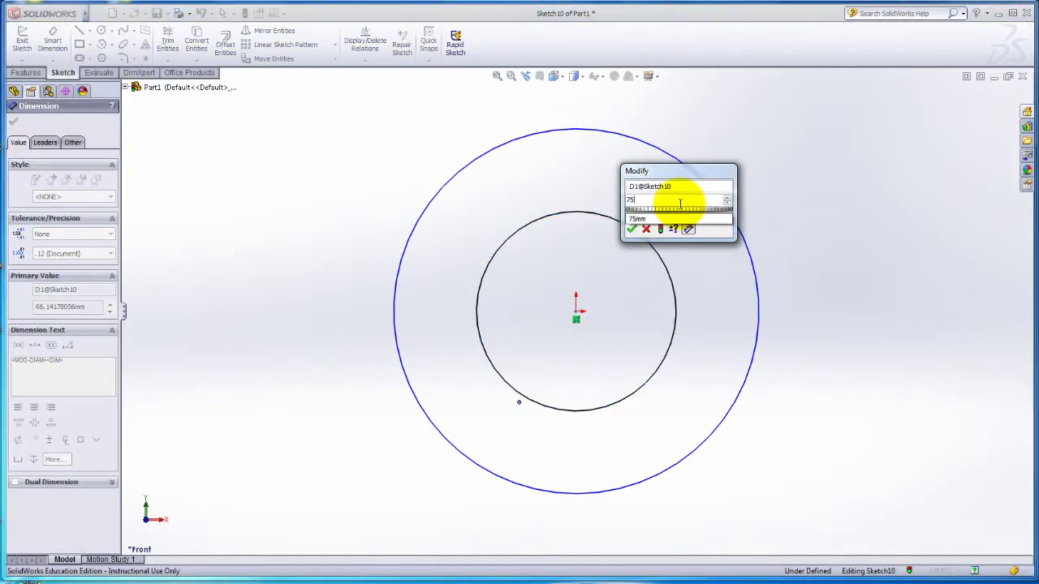
pyautogui.press('Return')
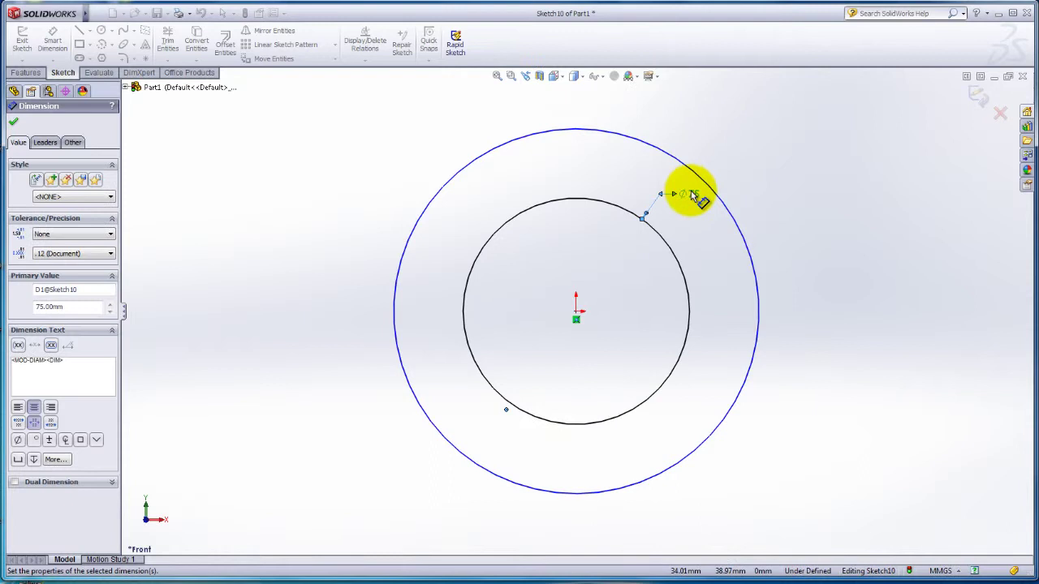
pyautogui.click(724, 200)
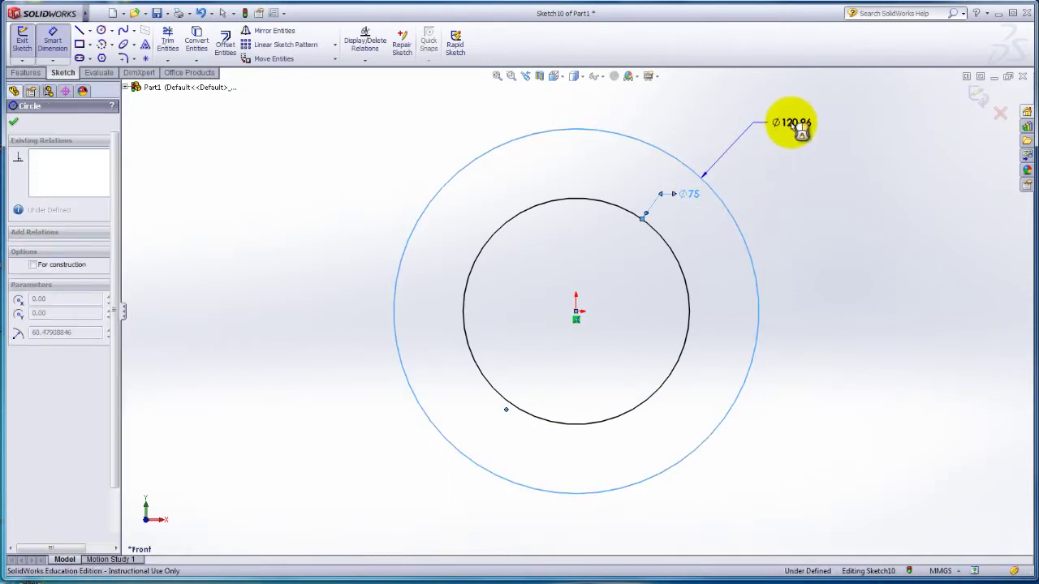
pyautogui.click(794, 126)
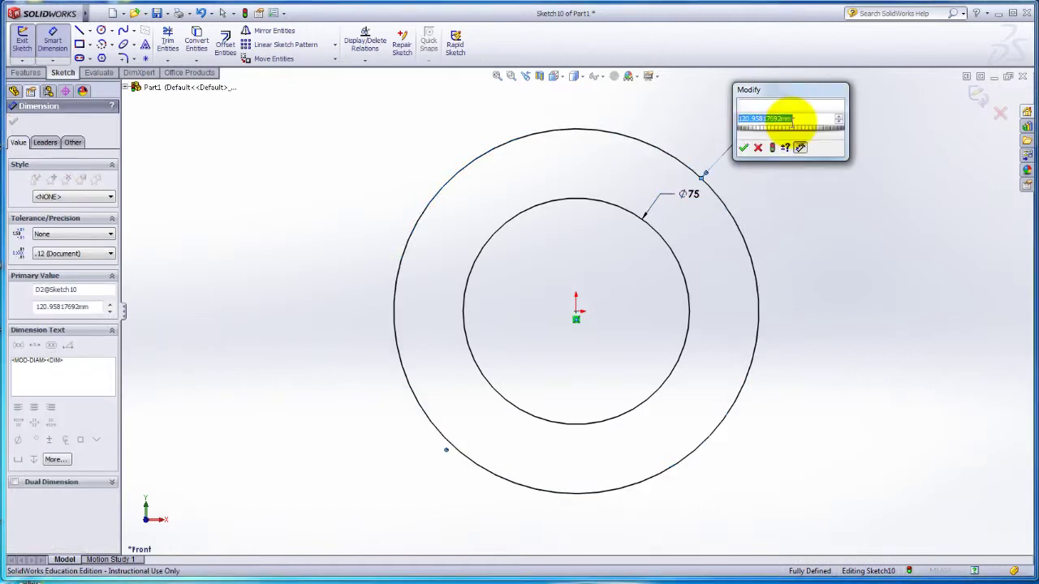
pyautogui.write('150')
pyautogui.press('Return')
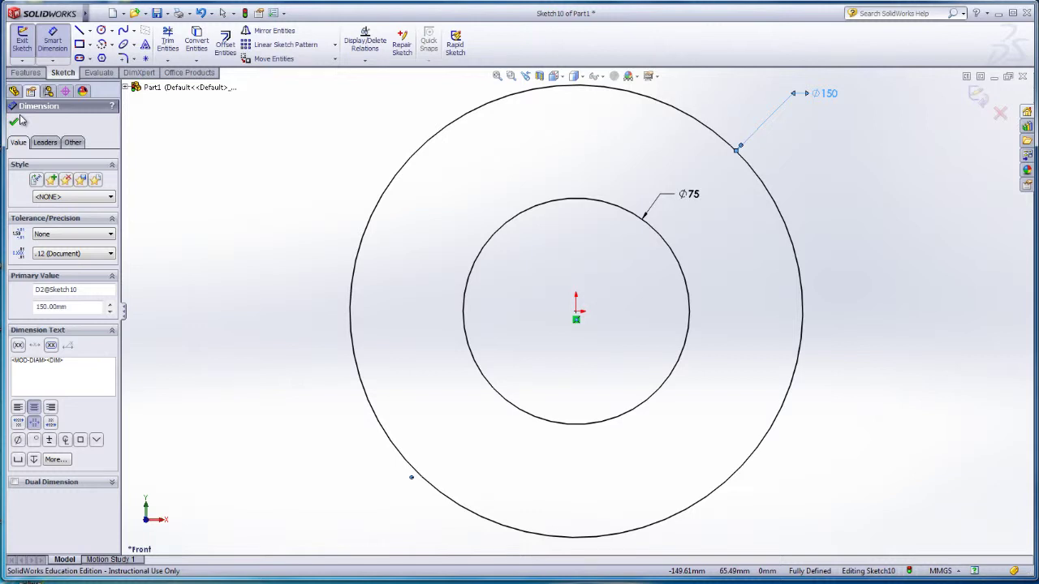
pyautogui.click(17, 121)
# Step: Extrude the Ø75/Ø150 ring sketch to a 10 mm Blind depth
pyautogui.click(26, 73)
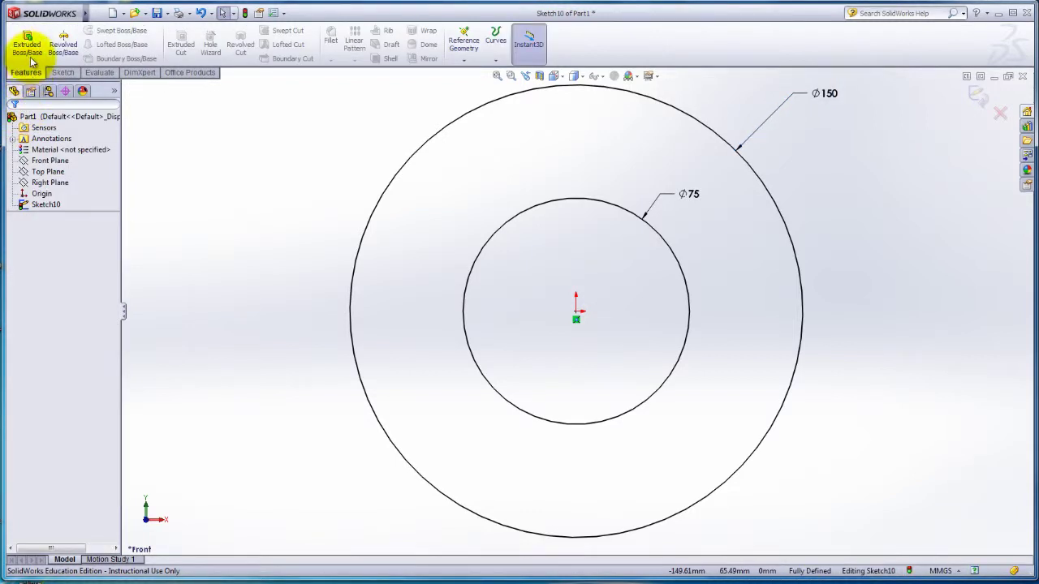
pyautogui.click(28, 53)
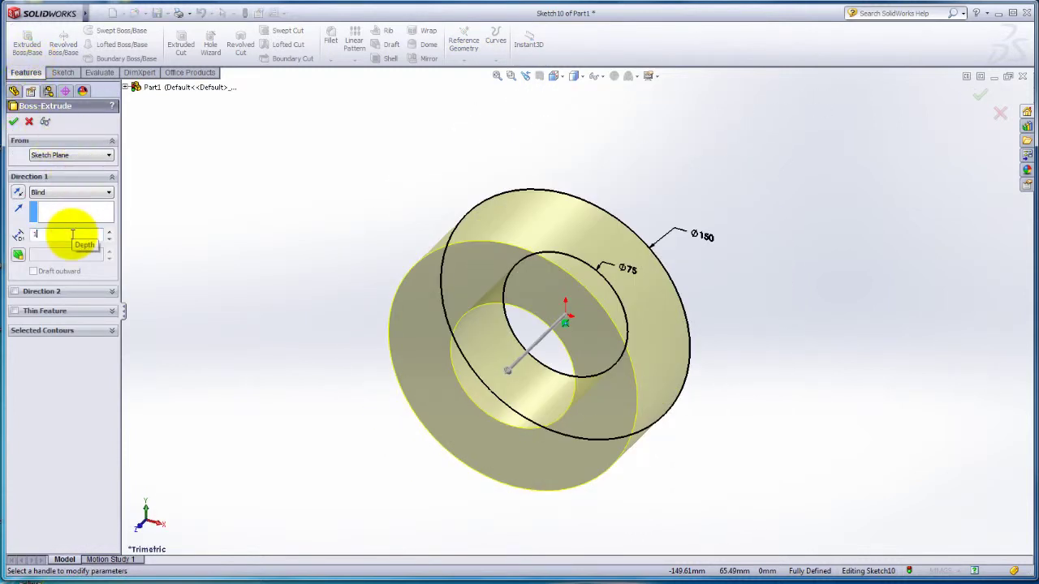
pyautogui.press('Return')
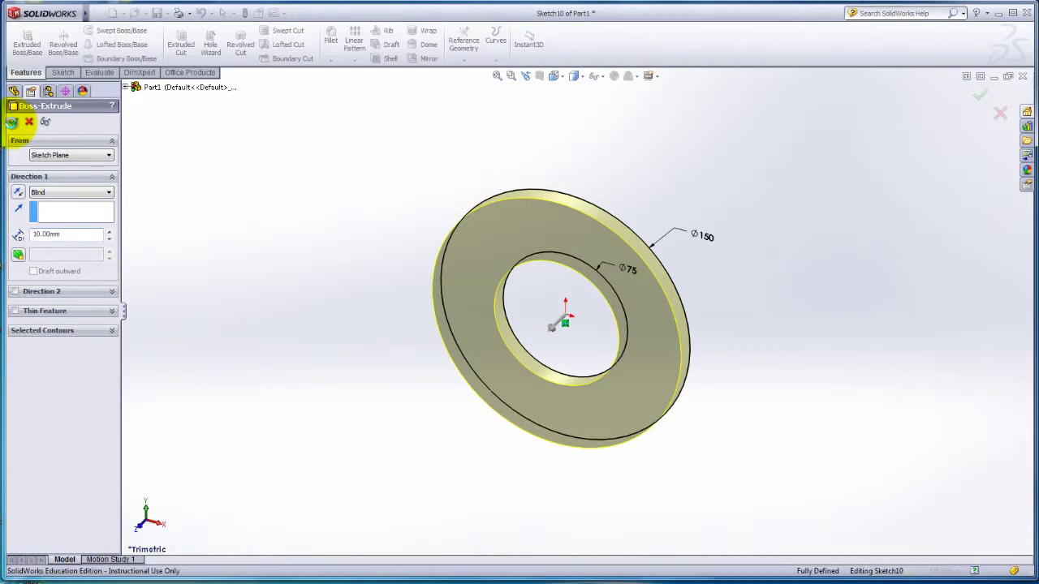
pyautogui.click(13, 122)
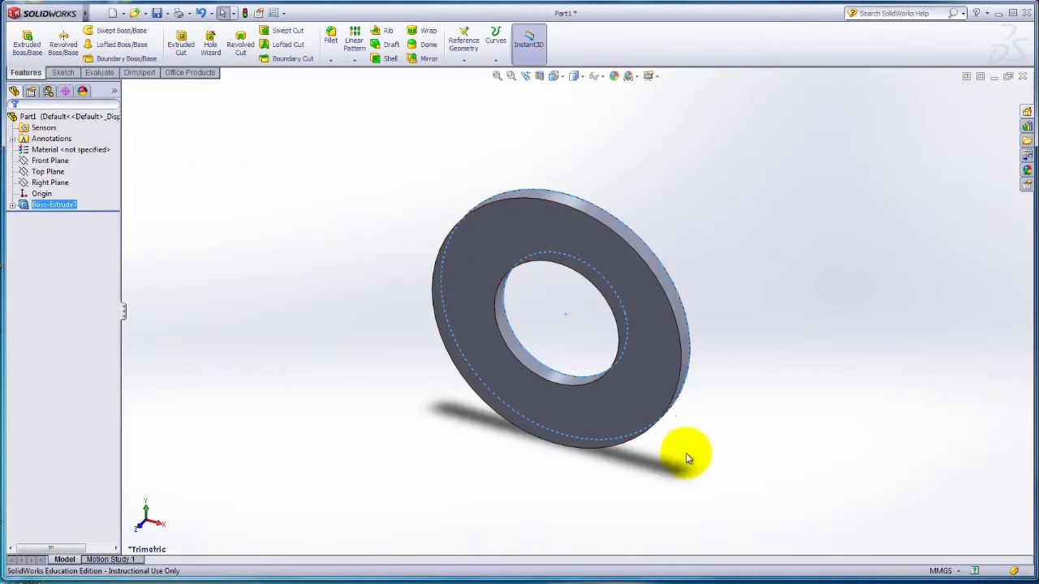
# Step: Turn the washer to the Back view orientation
pyautogui.moveTo(686, 459)
pyautogui.mouseDown(button='middle')
pyautogui.moveTo(666, 454)
pyautogui.moveTo(725, 463)
pyautogui.moveTo(683, 460)
pyautogui.moveTo(631, 475)
pyautogui.mouseUp(button='middle')
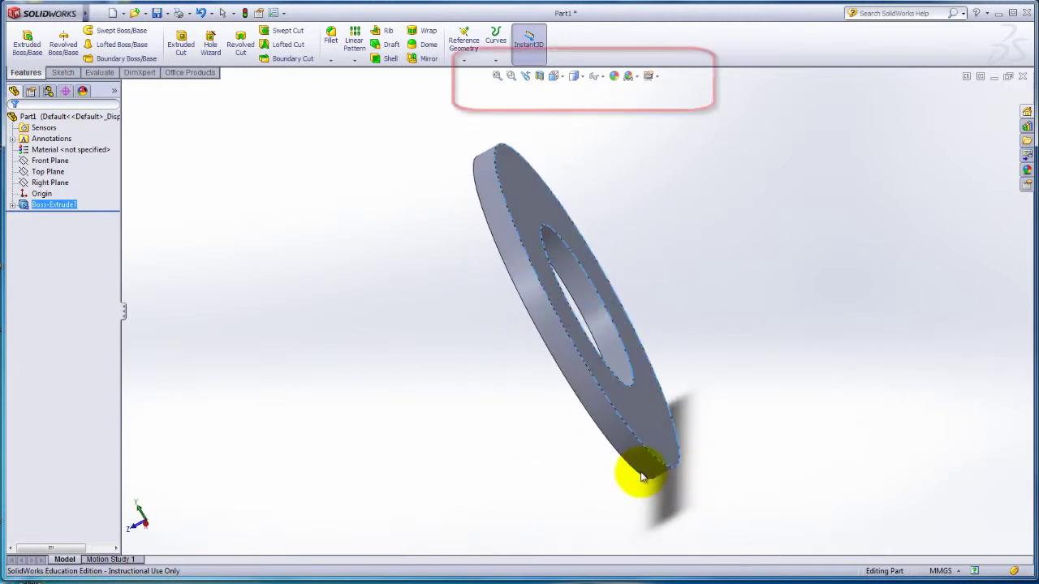
pyautogui.click(555, 76)
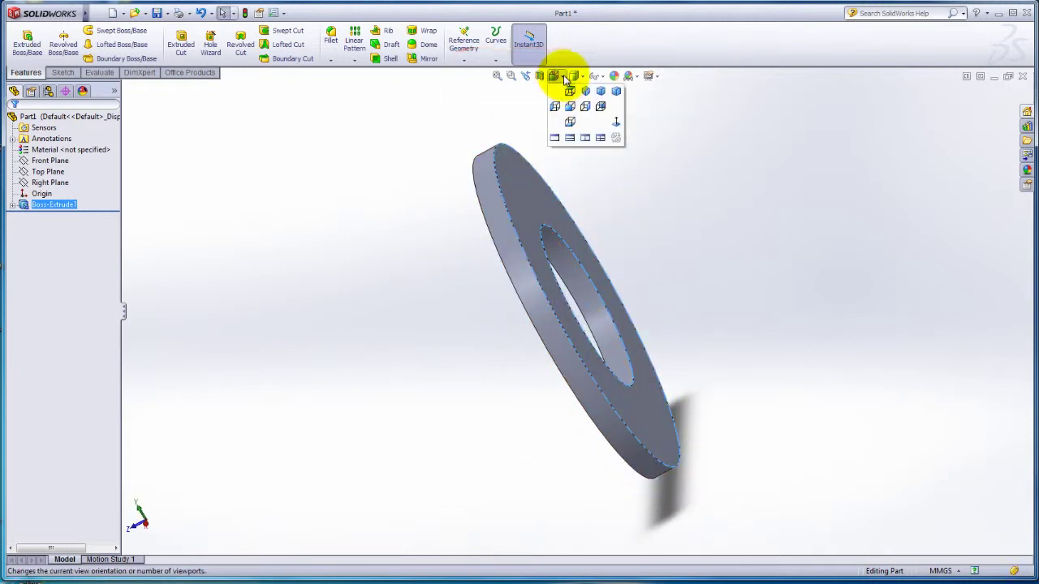
pyautogui.click(599, 107)
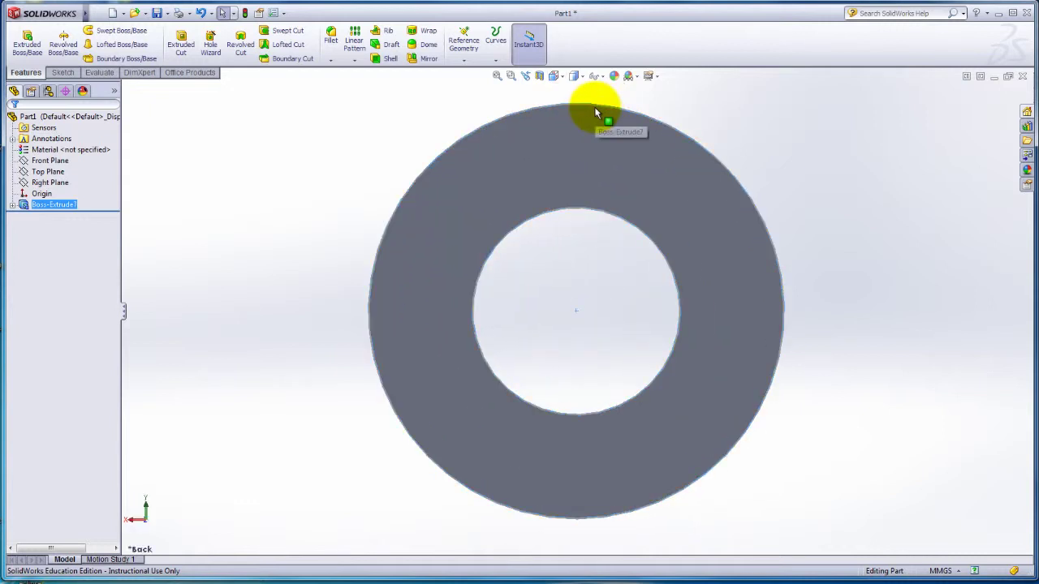
# Step: Sketch a roughly Ø118 circle between the ring's inner and outer edges
pyautogui.click(55, 73)
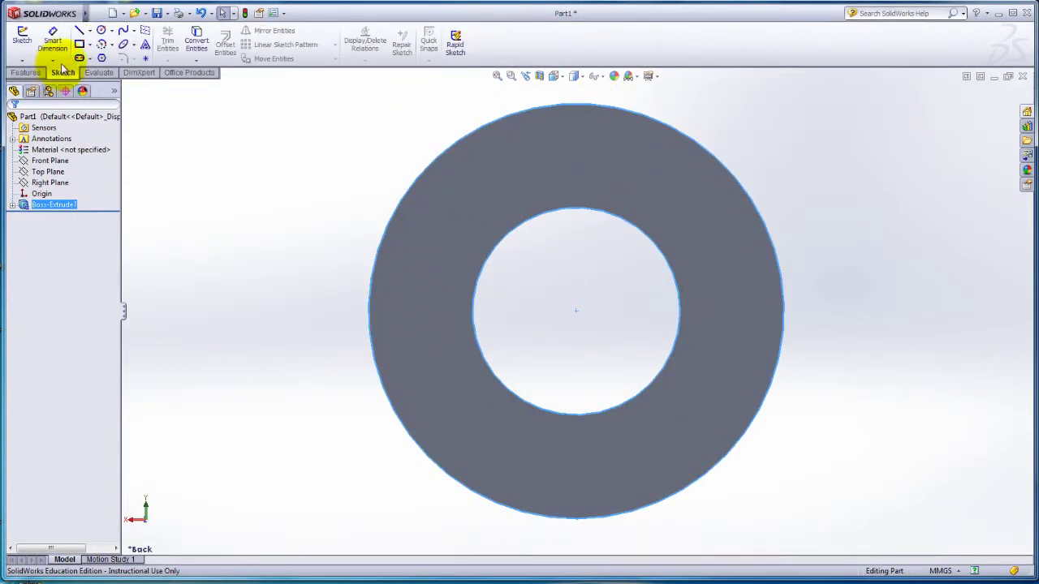
pyautogui.click(112, 32)
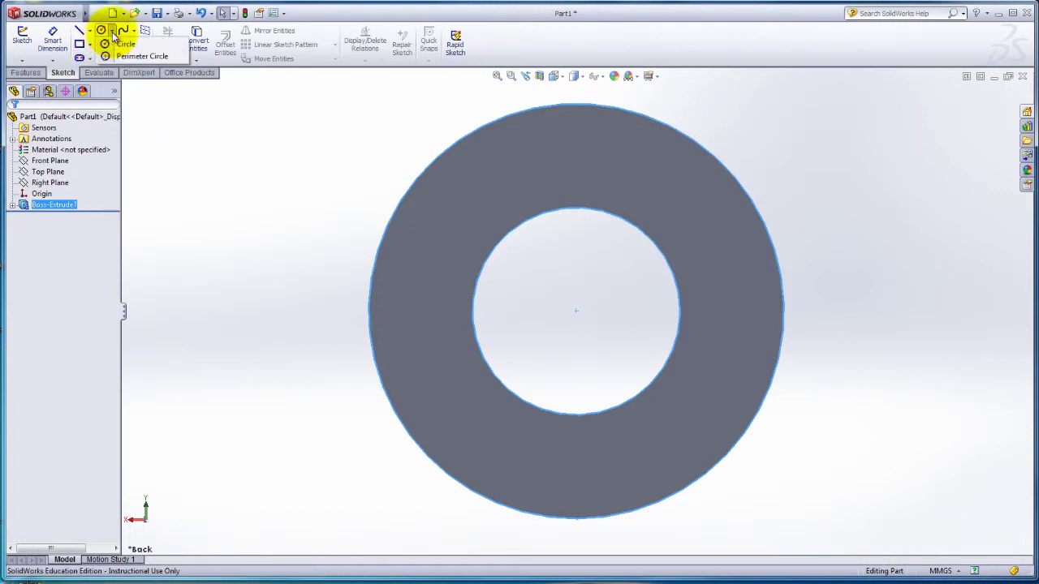
pyautogui.click(120, 47)
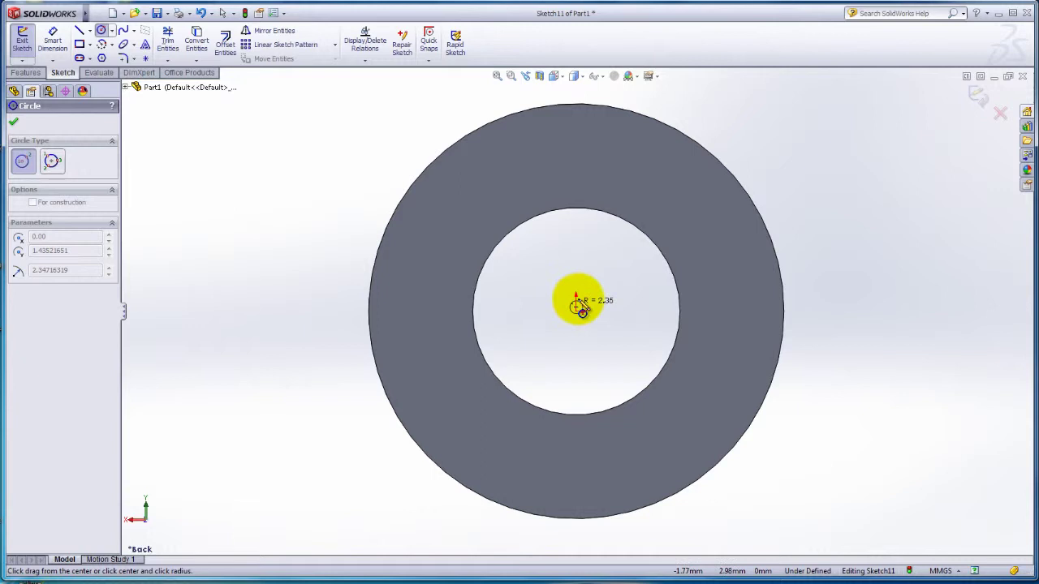
pyautogui.click(724, 232)
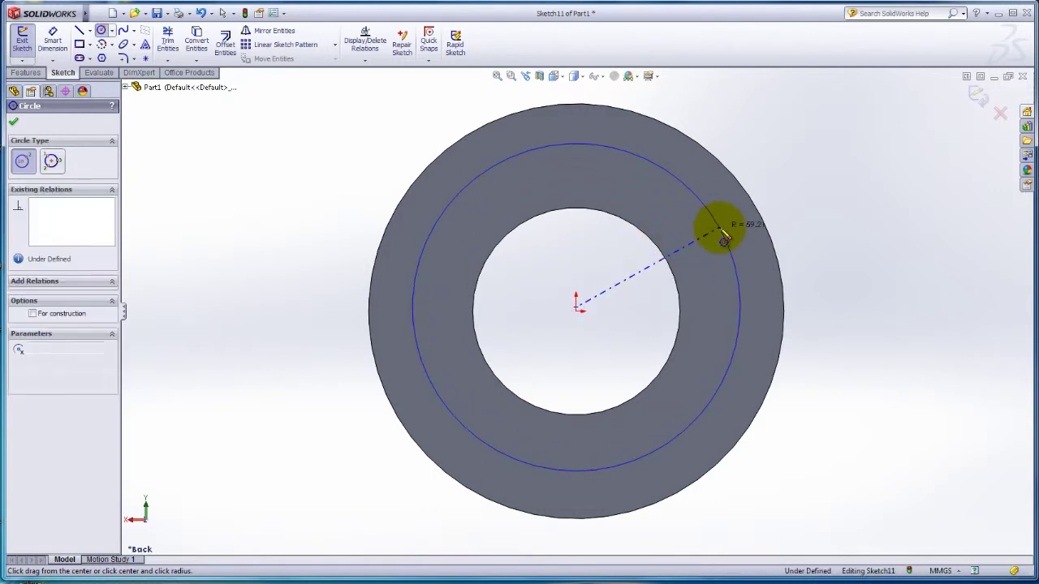
pyautogui.click(14, 122)
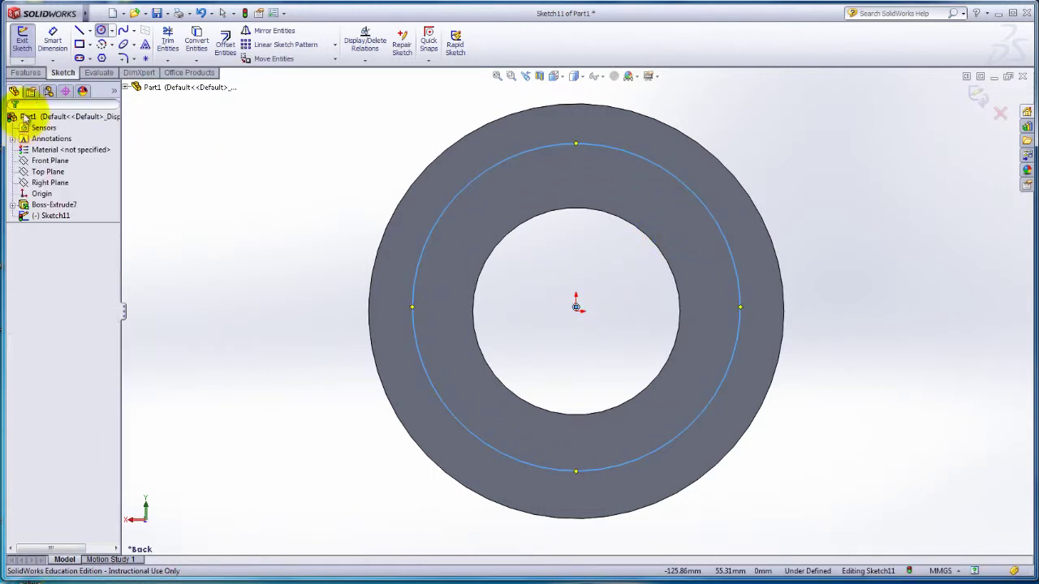
# Step: Give the new circle a Ø100 mm diameter dimension, then select the sketch origin
pyautogui.click(53, 44)
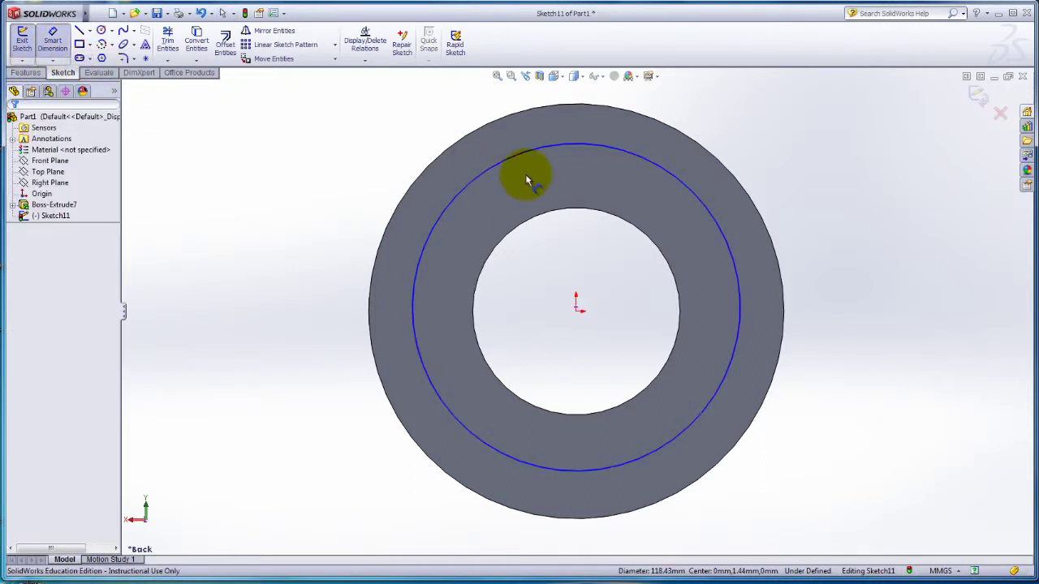
pyautogui.click(654, 170)
pyautogui.click(742, 138)
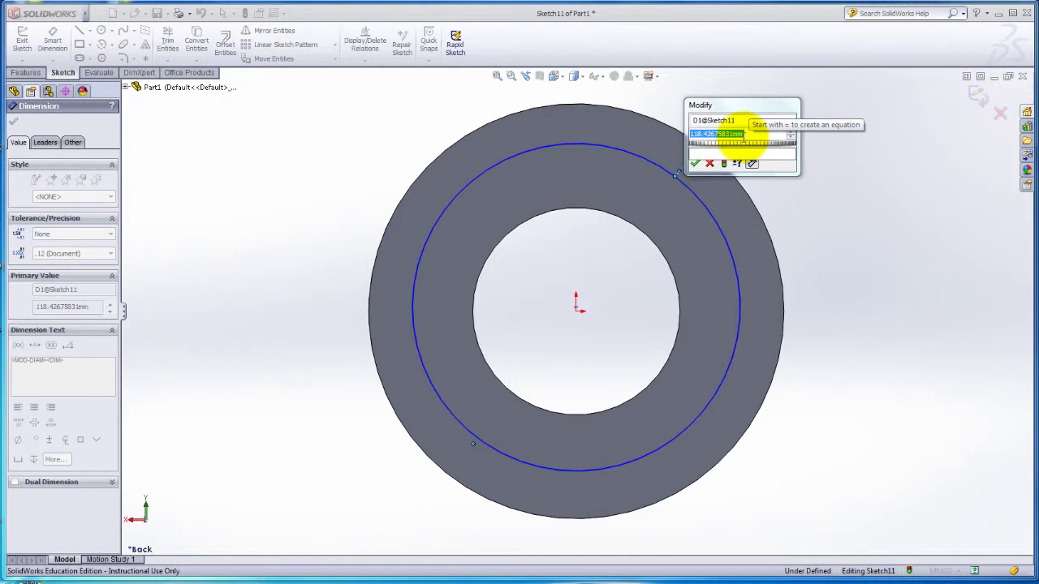
pyautogui.write('150')
pyautogui.press('Escape')
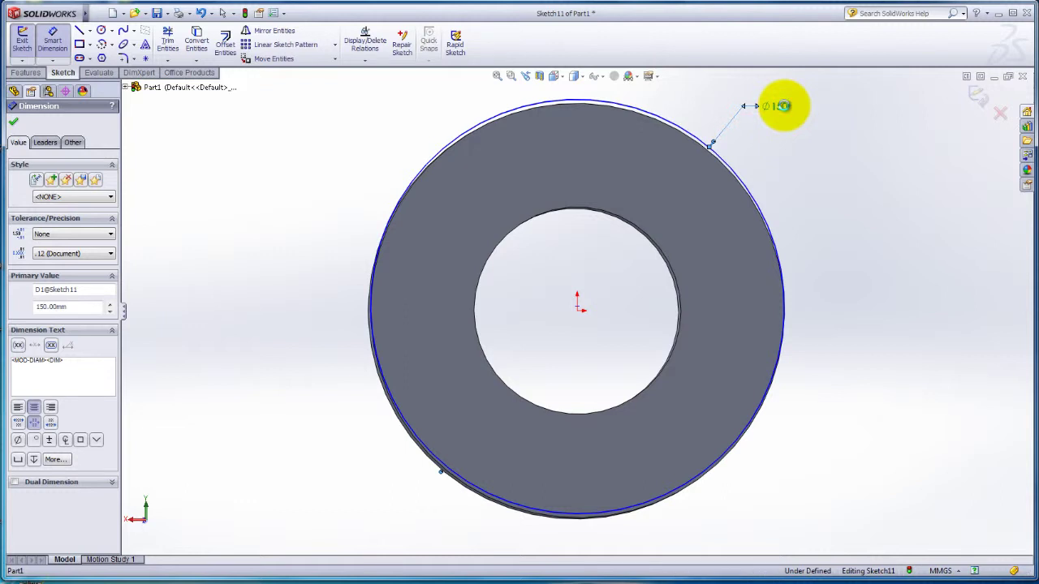
pyautogui.doubleClick(781, 105)
pyautogui.write('100')
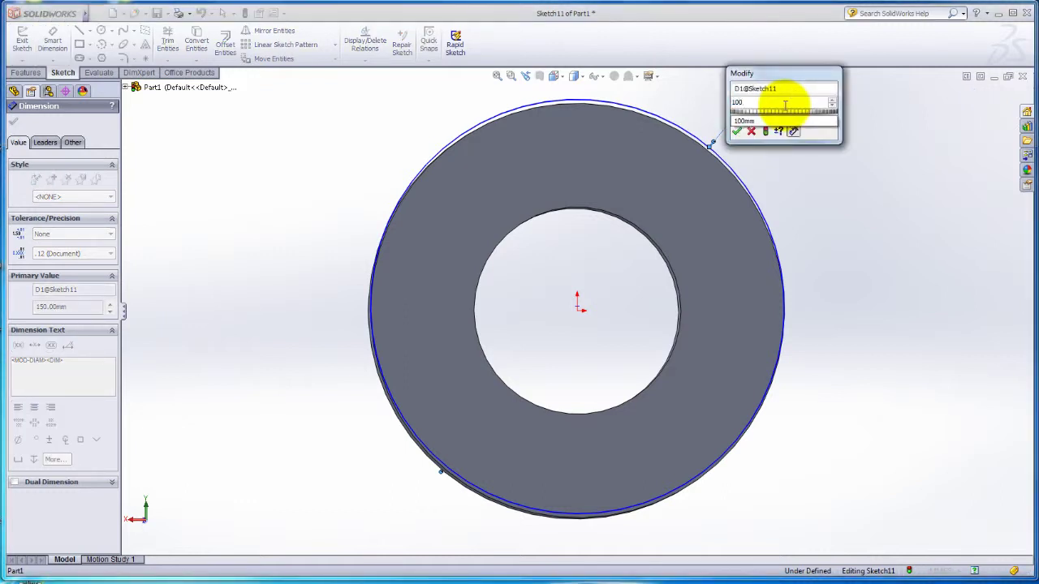
pyautogui.press('Return')
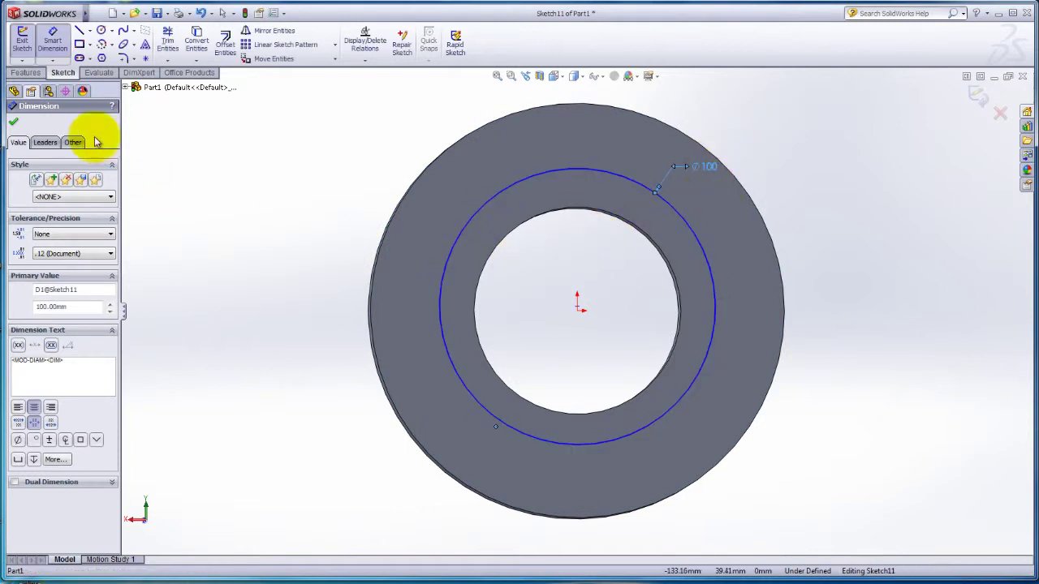
pyautogui.click(14, 123)
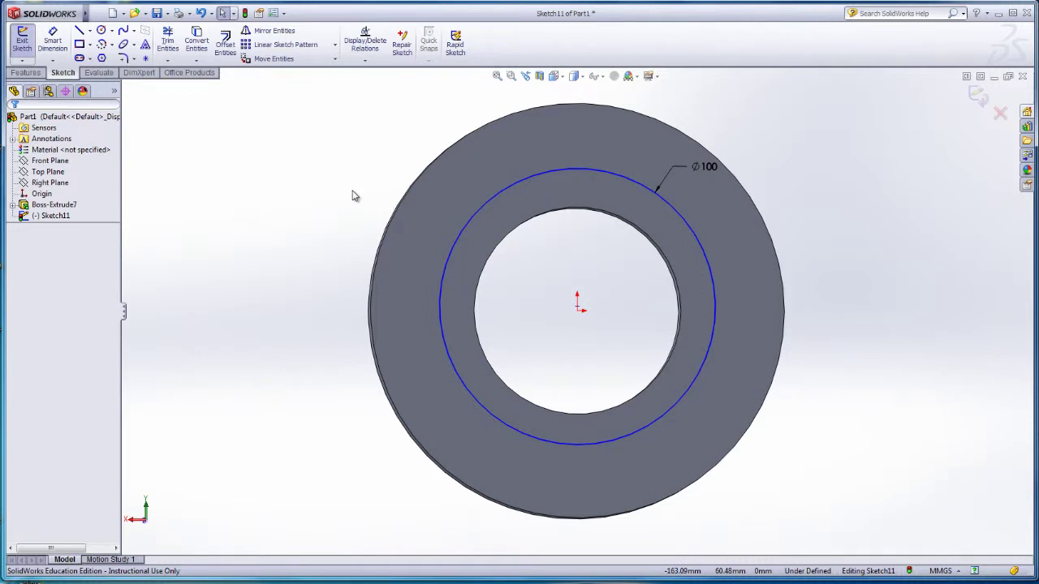
pyautogui.click(577, 309)
# Step: Add a Concentric relation between the Ø100 circle and the origin
pyautogui.scroll(-4, 577, 310)
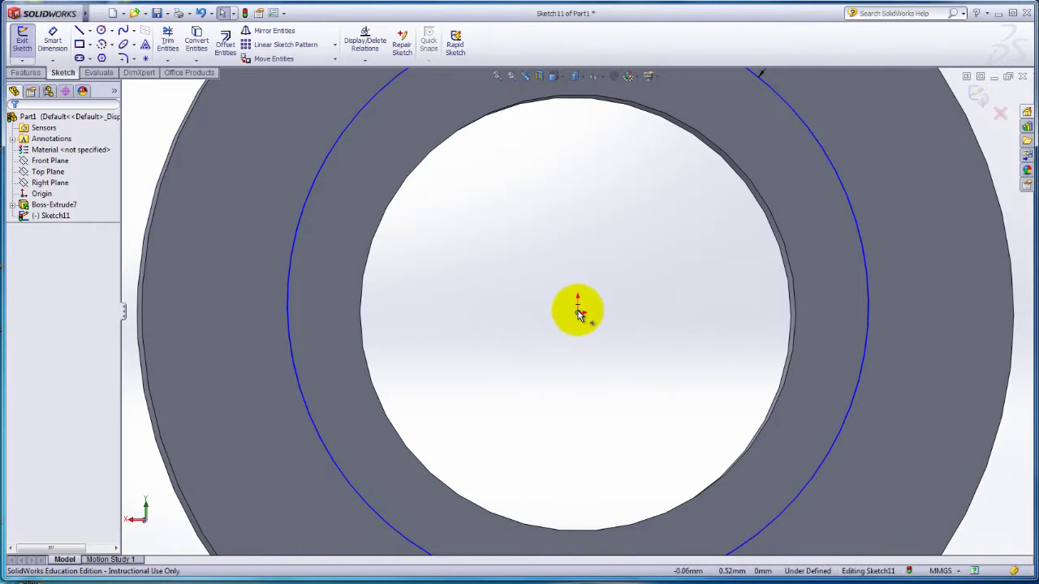
pyautogui.click(367, 62)
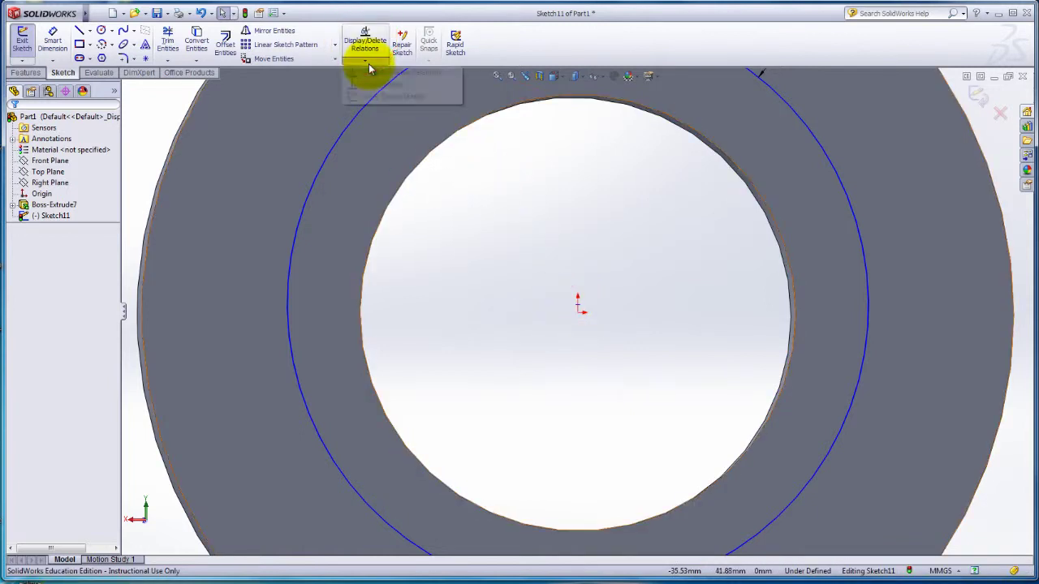
pyautogui.click(380, 85)
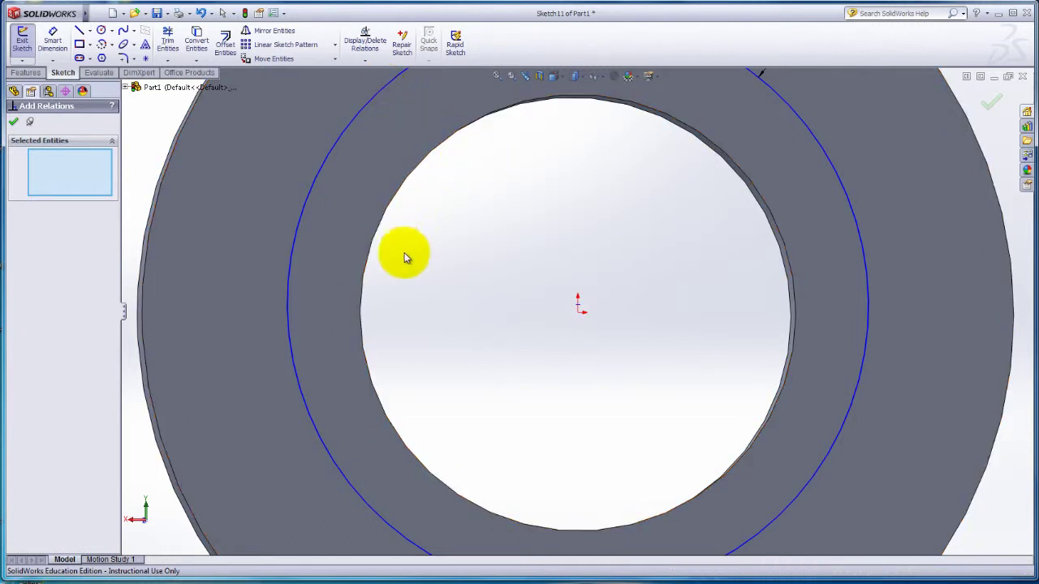
pyautogui.click(298, 392)
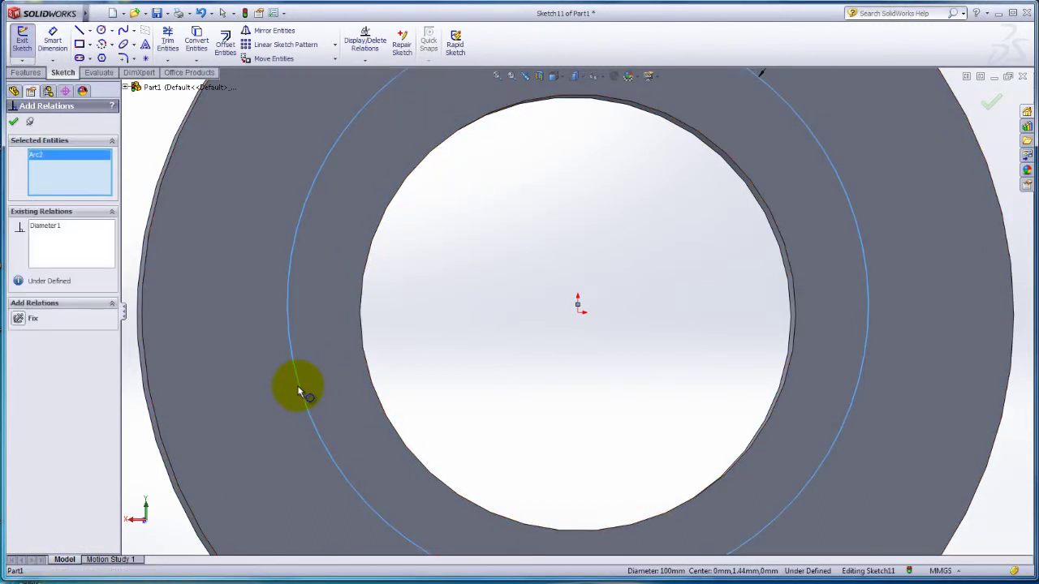
pyautogui.click(576, 315)
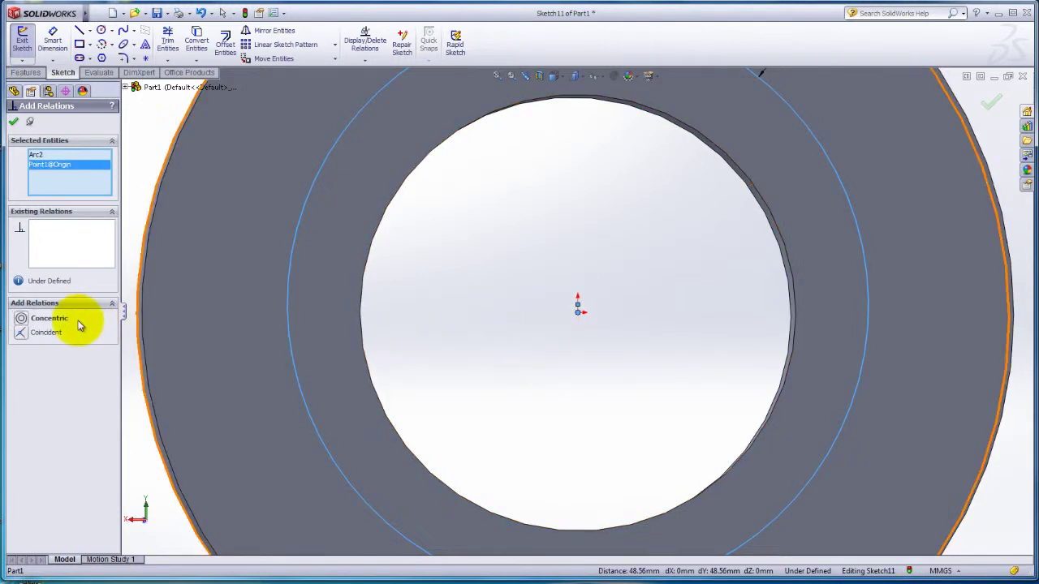
pyautogui.click(22, 322)
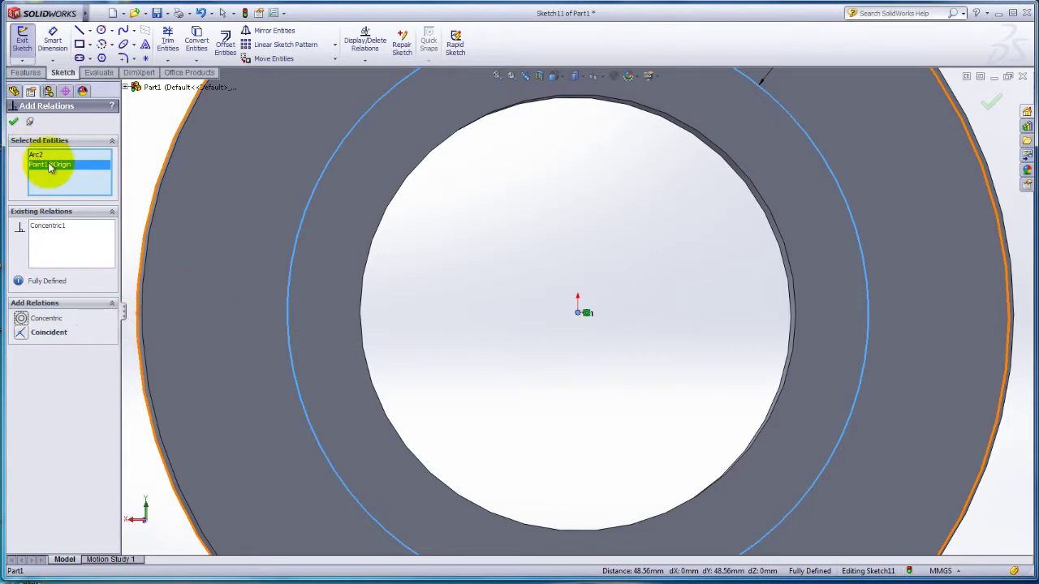
# Step: Extrude the Ø100 circle 50 mm Blind into a cylinder boss
pyautogui.click(14, 123)
pyautogui.press('f')
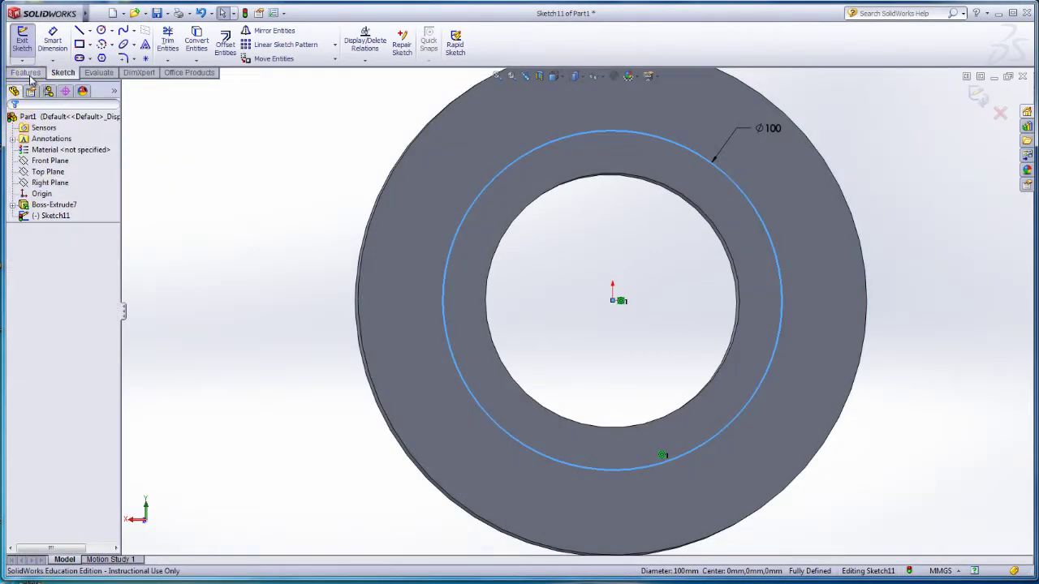
pyautogui.click(28, 74)
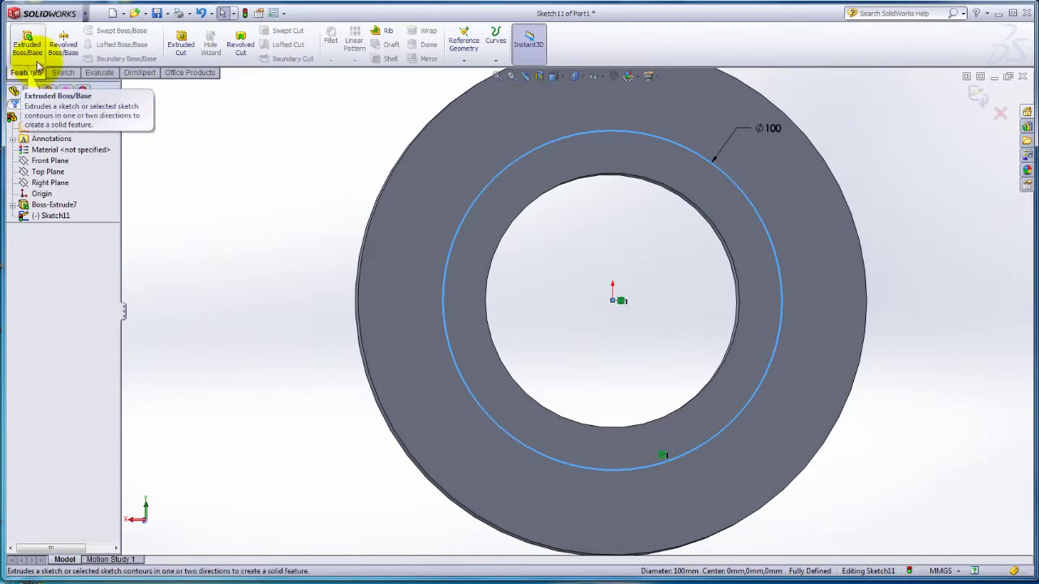
pyautogui.click(37, 62)
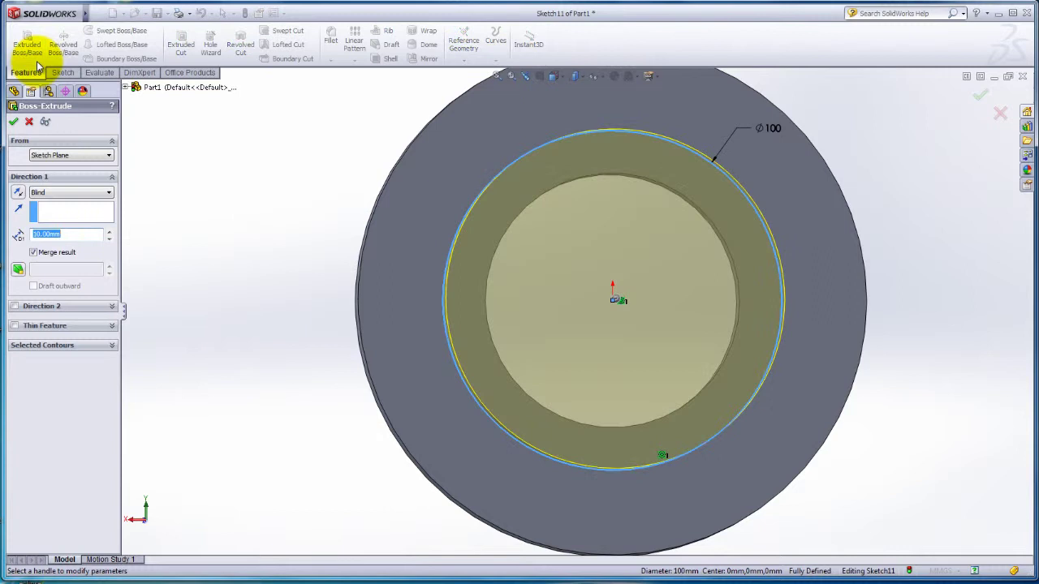
pyautogui.moveTo(314, 426); pyautogui.dragTo(413, 430, button='middle')
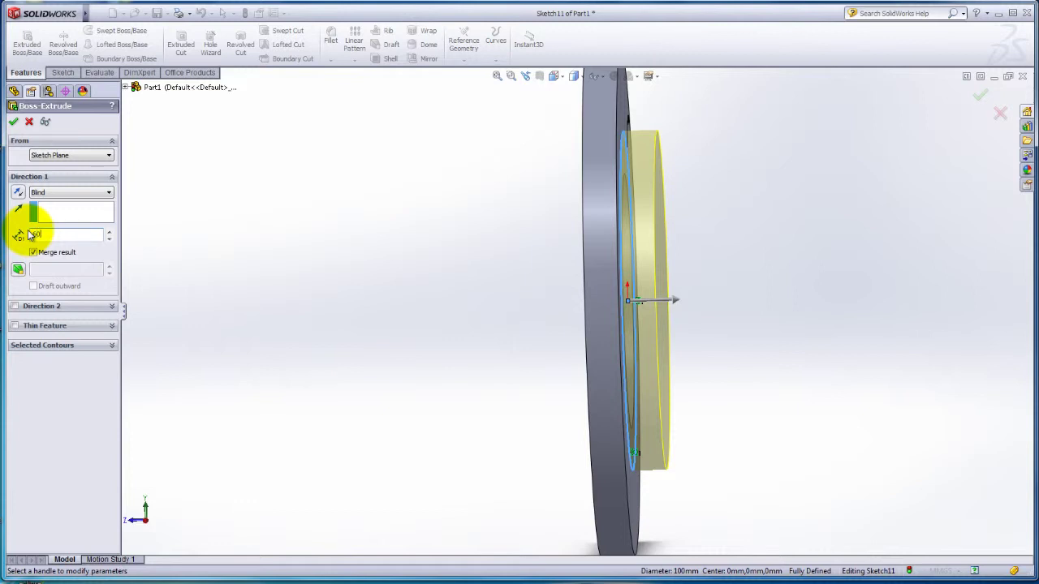
pyautogui.press('Return')
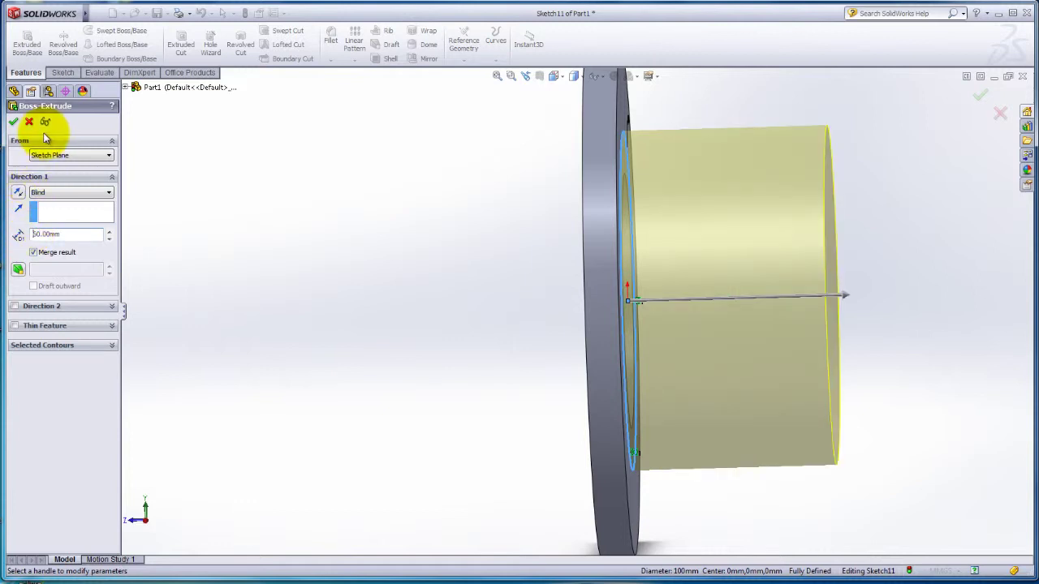
pyautogui.click(14, 123)
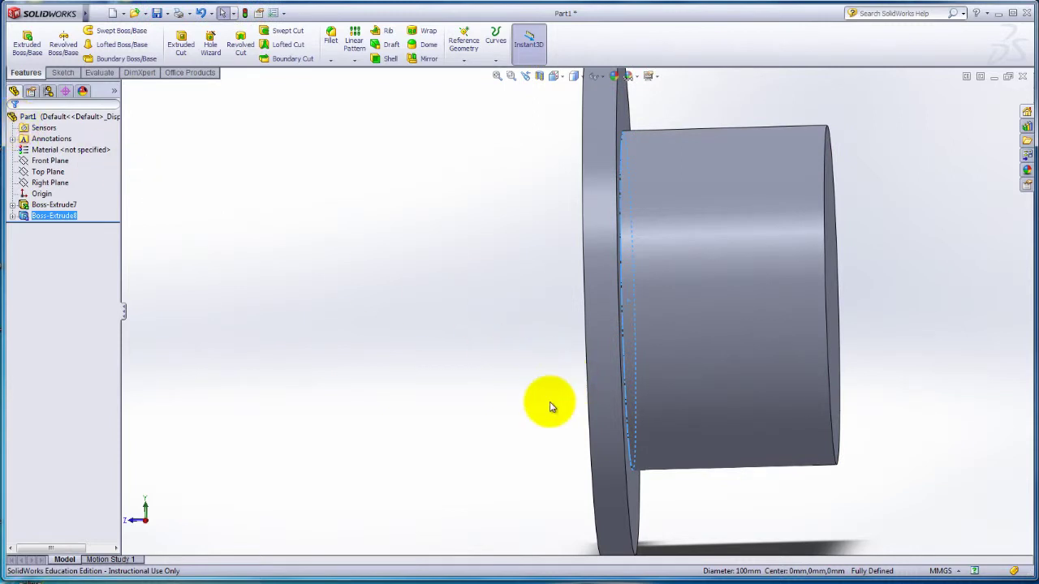
pyautogui.moveTo(549, 410); pyautogui.dragTo(357, 357, button='middle')
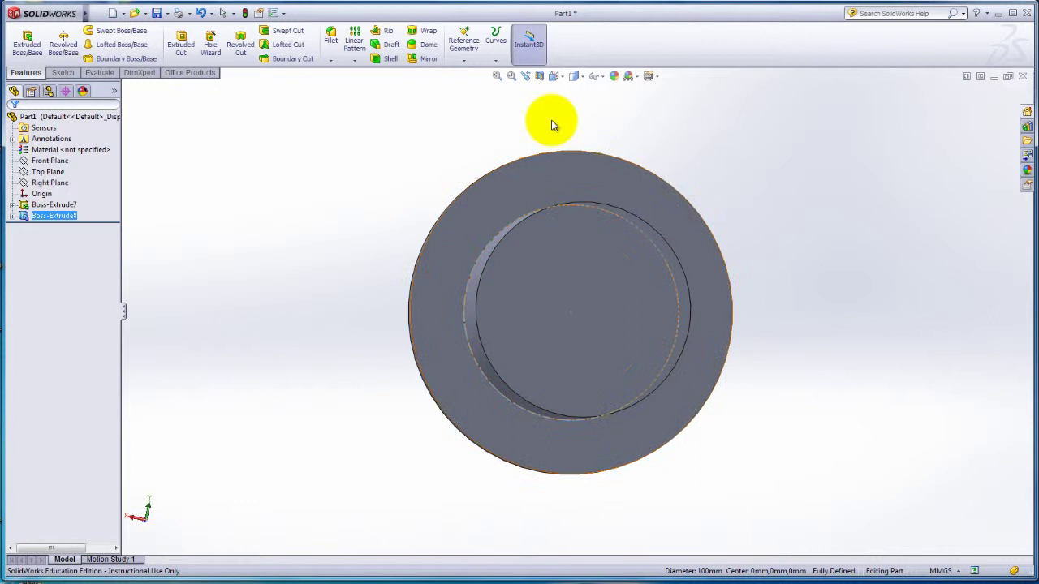
# Step: In Back view, sketch an origin-centred circle on the part's back face
pyautogui.click(553, 75)
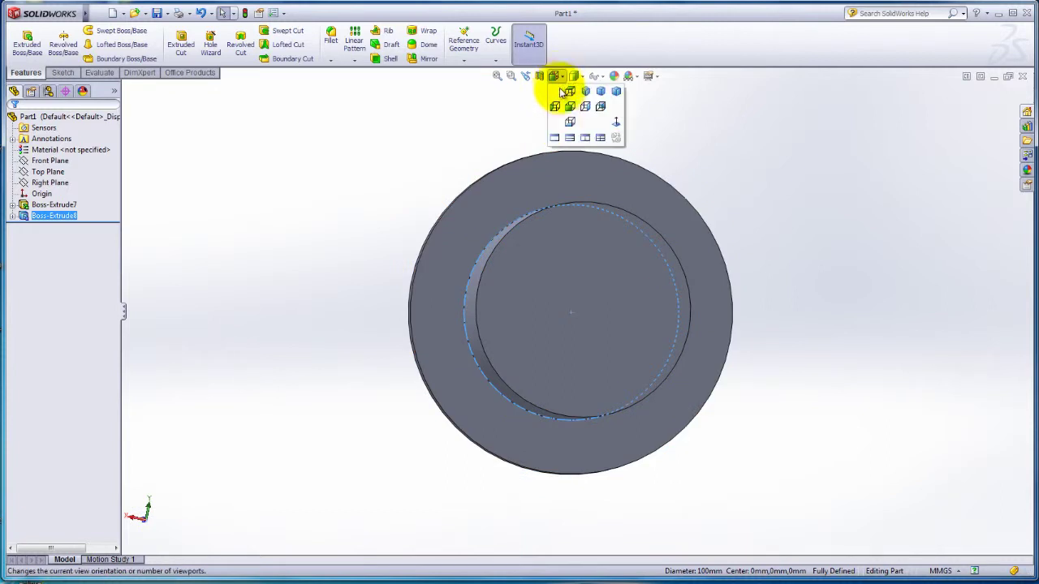
pyautogui.click(601, 107)
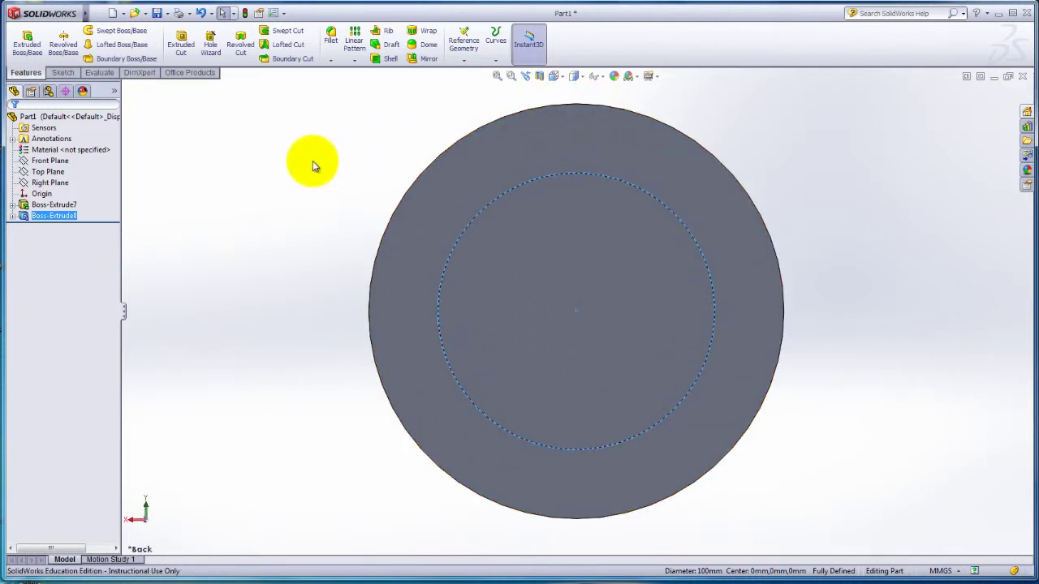
pyautogui.click(65, 72)
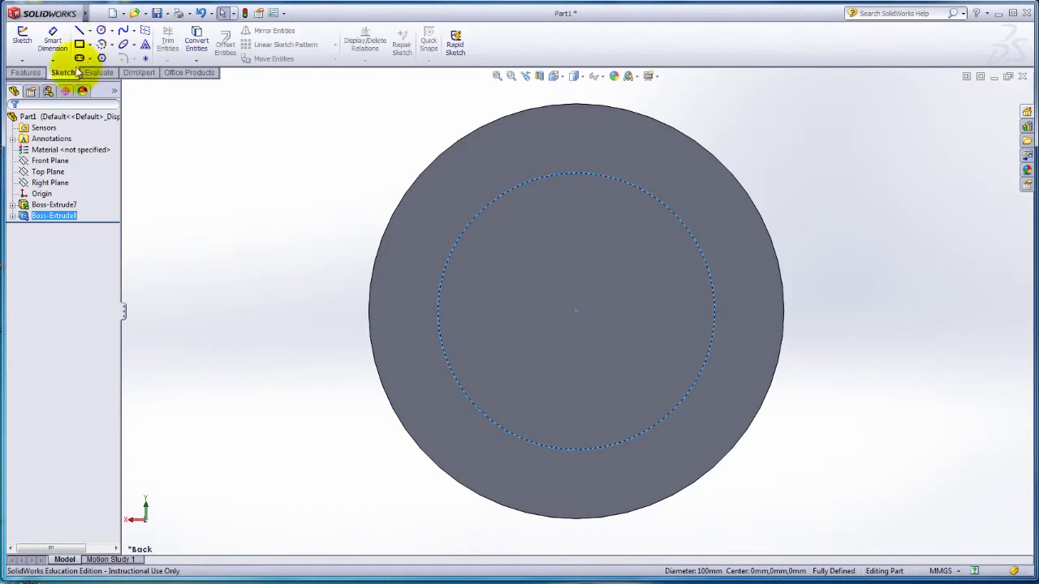
pyautogui.click(113, 31)
pyautogui.click(120, 45)
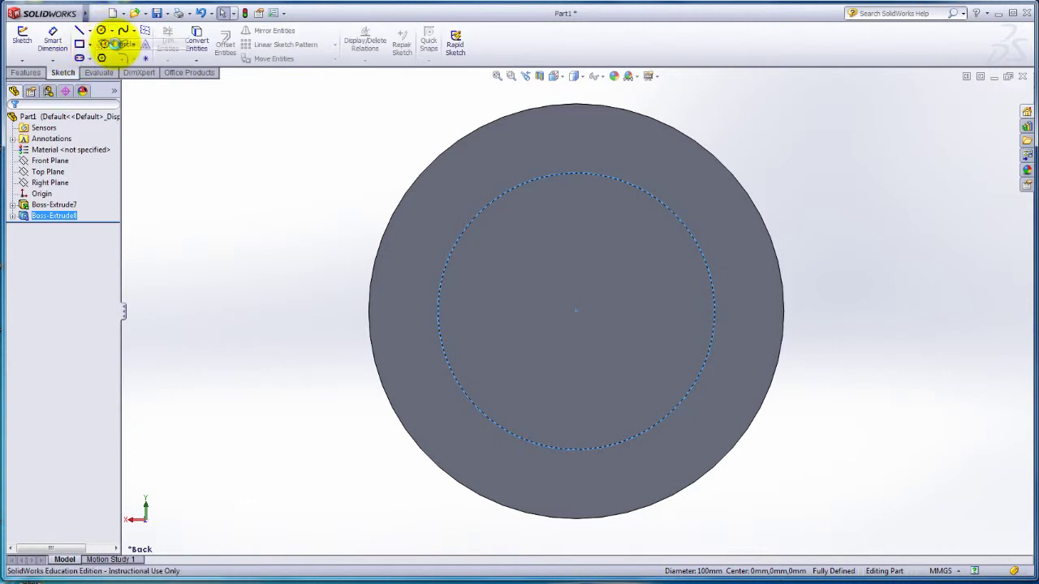
pyautogui.click(500, 229)
pyautogui.moveTo(586, 312); pyautogui.dragTo(640, 267)
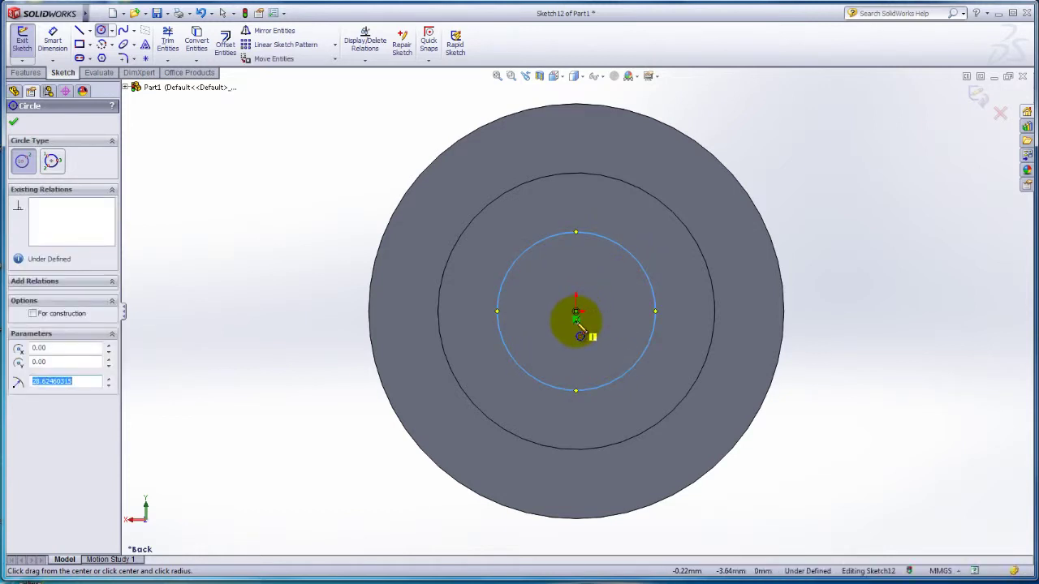
pyautogui.click(16, 123)
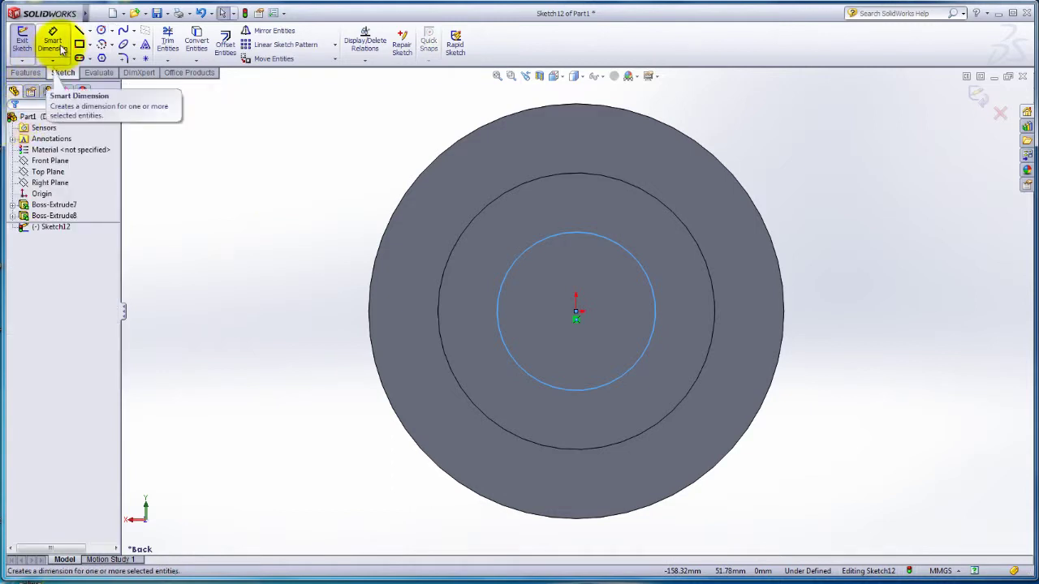
# Step: Dimension the new circle to Ø75 mm
pyautogui.click(62, 49)
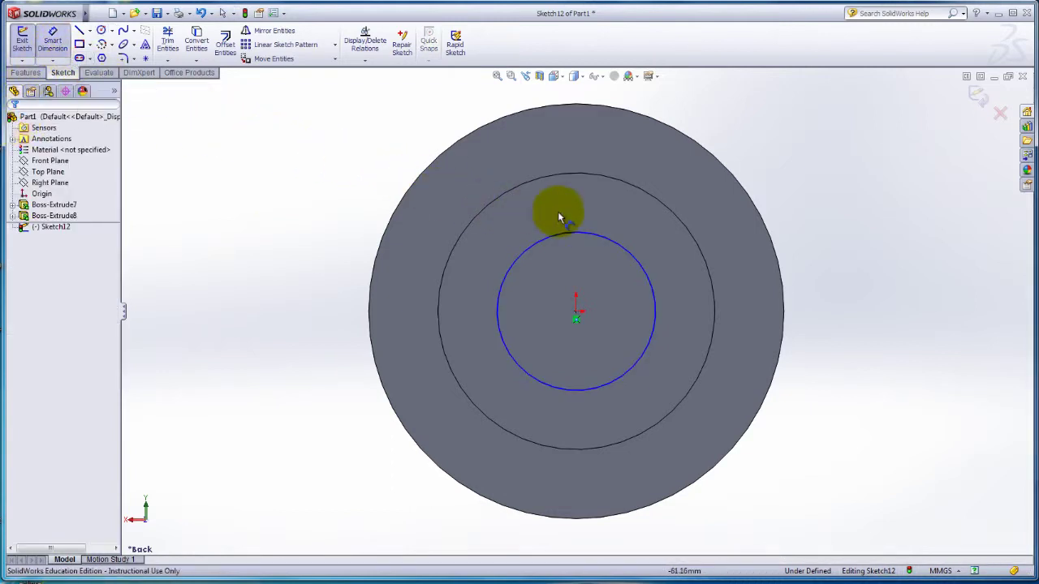
pyautogui.click(613, 243)
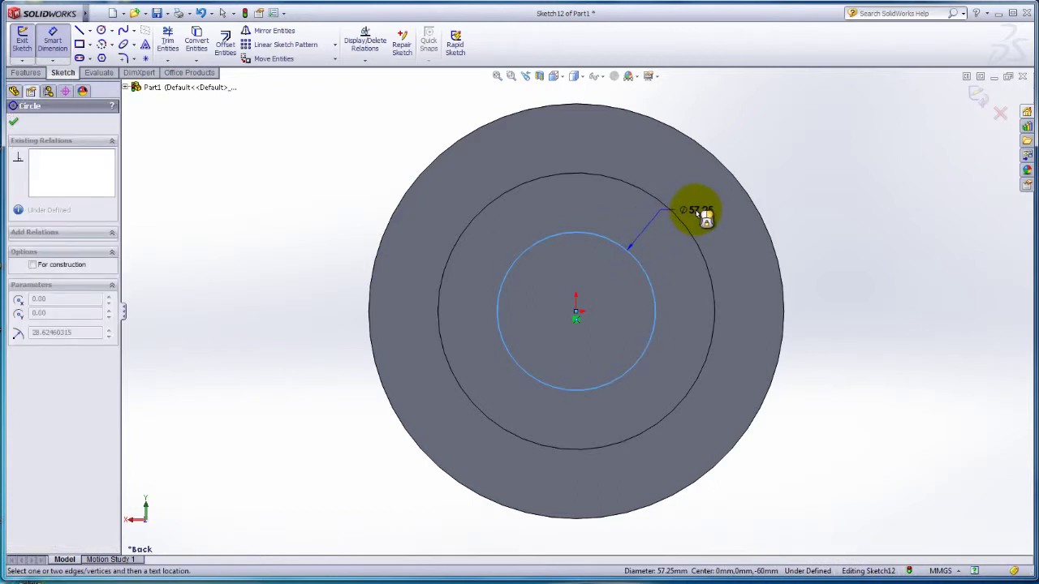
pyautogui.click(697, 213)
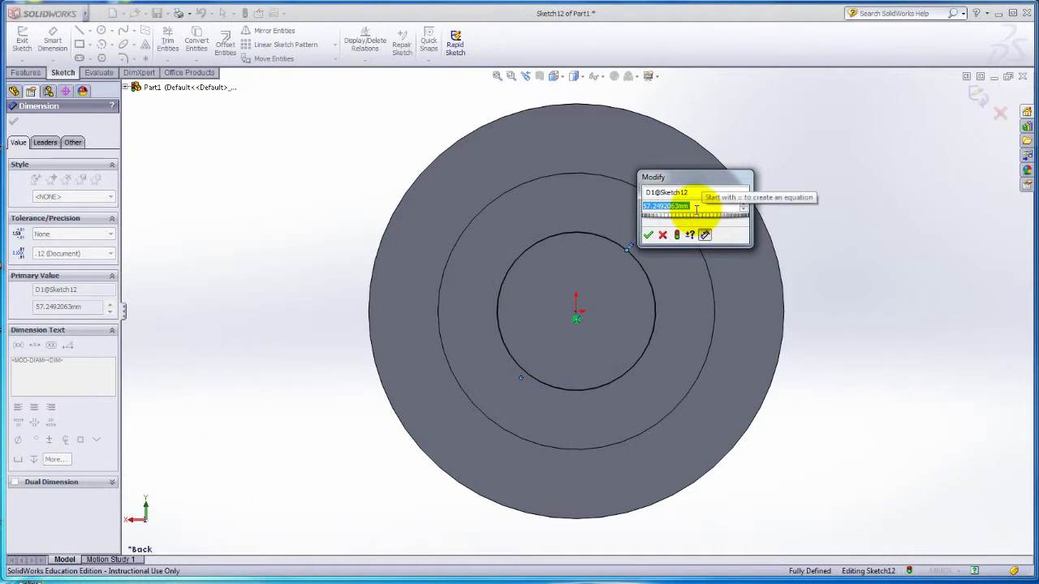
pyautogui.write('75')
pyautogui.press('Escape')
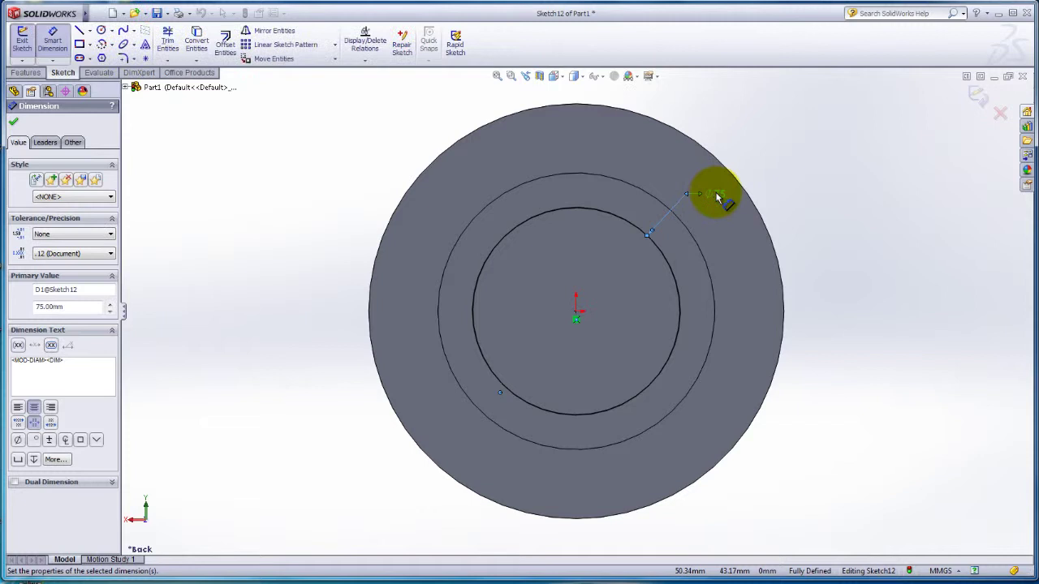
pyautogui.click(706, 210)
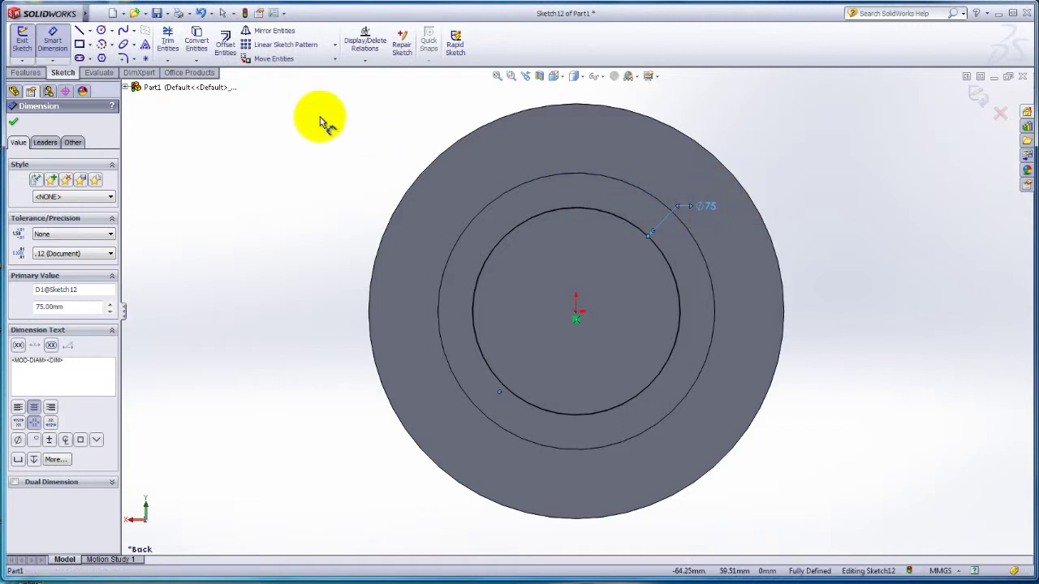
# Step: Cut the Ø75 circle Through All as Cut-Extrude3, boring through the whole flanged cylinder
pyautogui.click(13, 123)
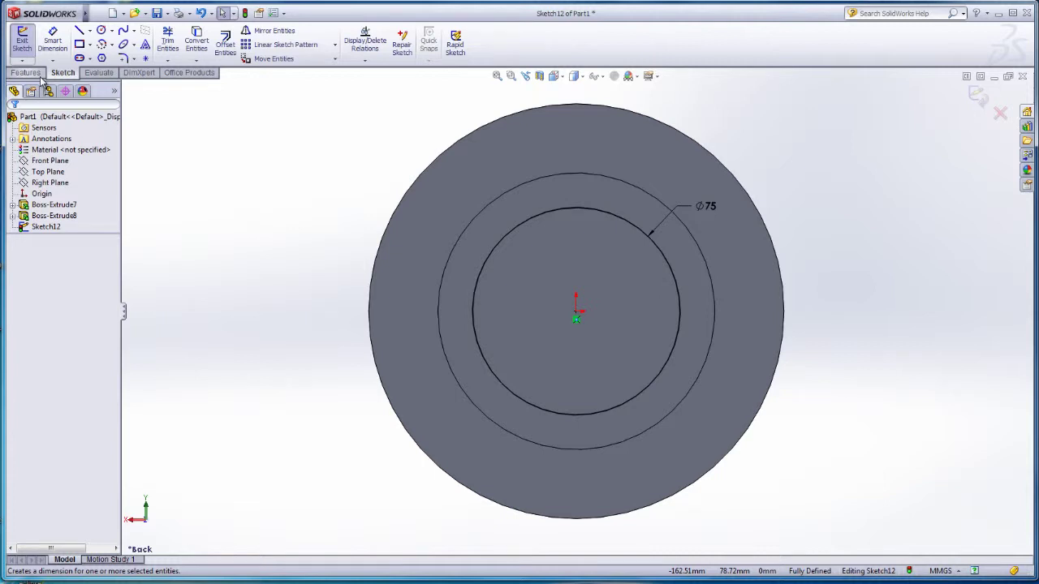
pyautogui.click(36, 73)
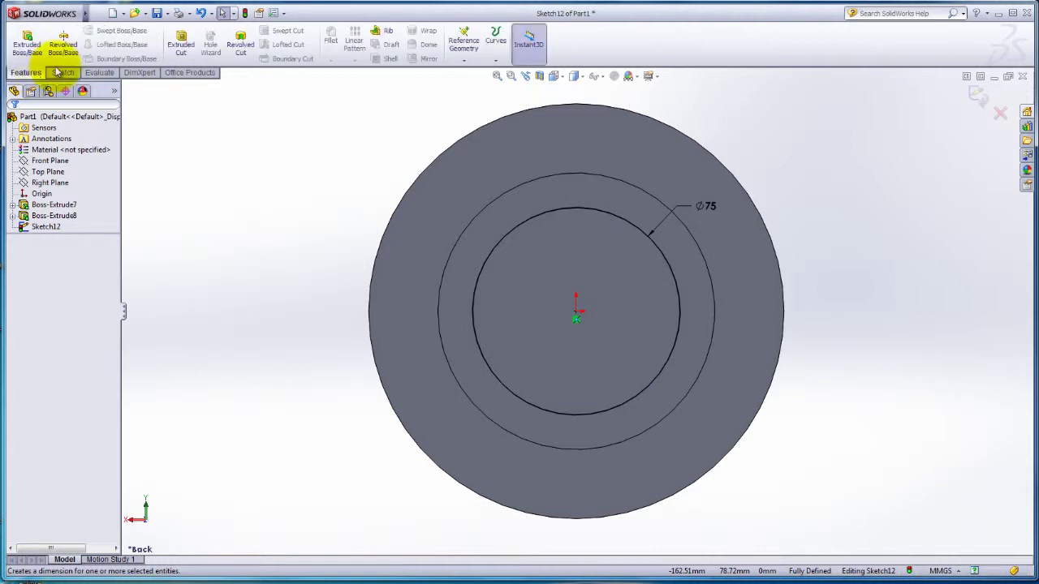
pyautogui.click(181, 47)
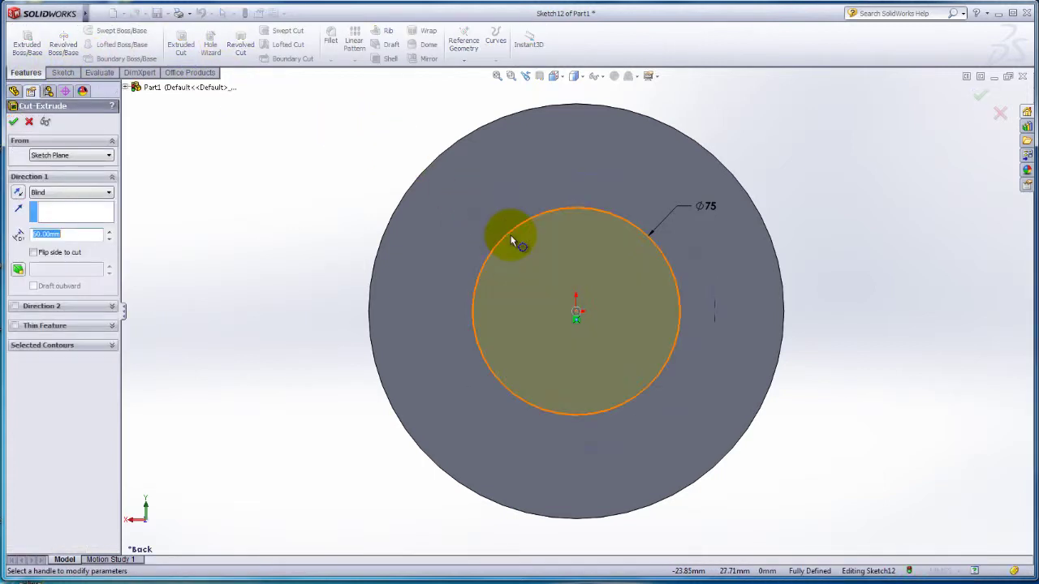
pyautogui.click(93, 195)
pyautogui.click(92, 213)
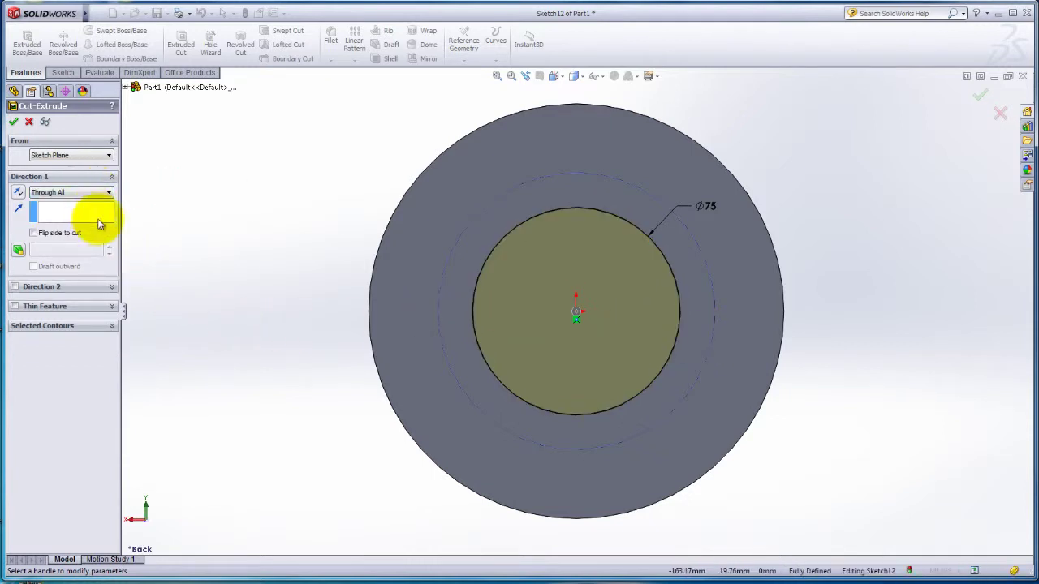
pyautogui.moveTo(271, 325); pyautogui.dragTo(454, 357, button='middle')
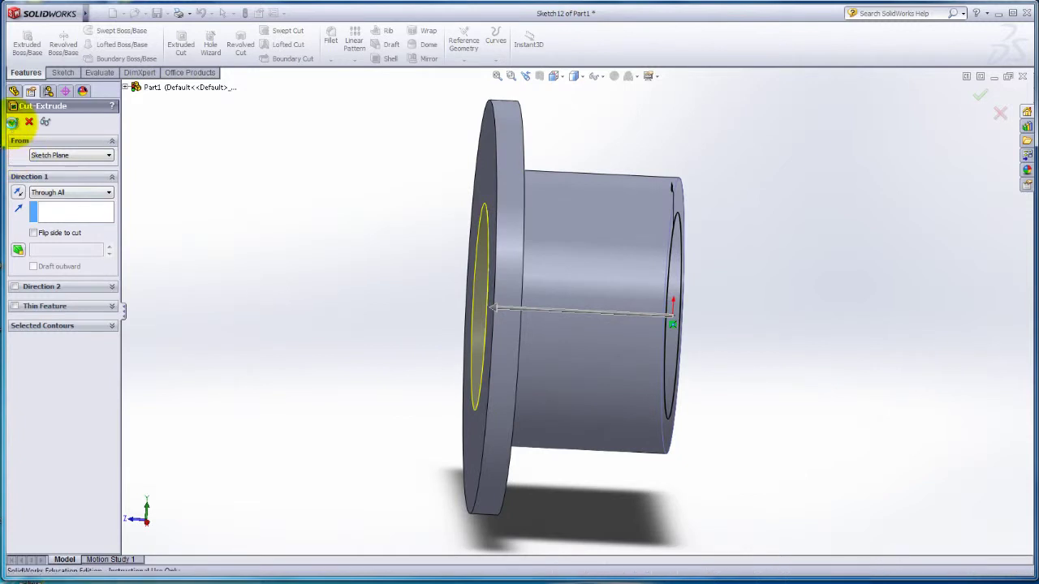
pyautogui.click(13, 122)
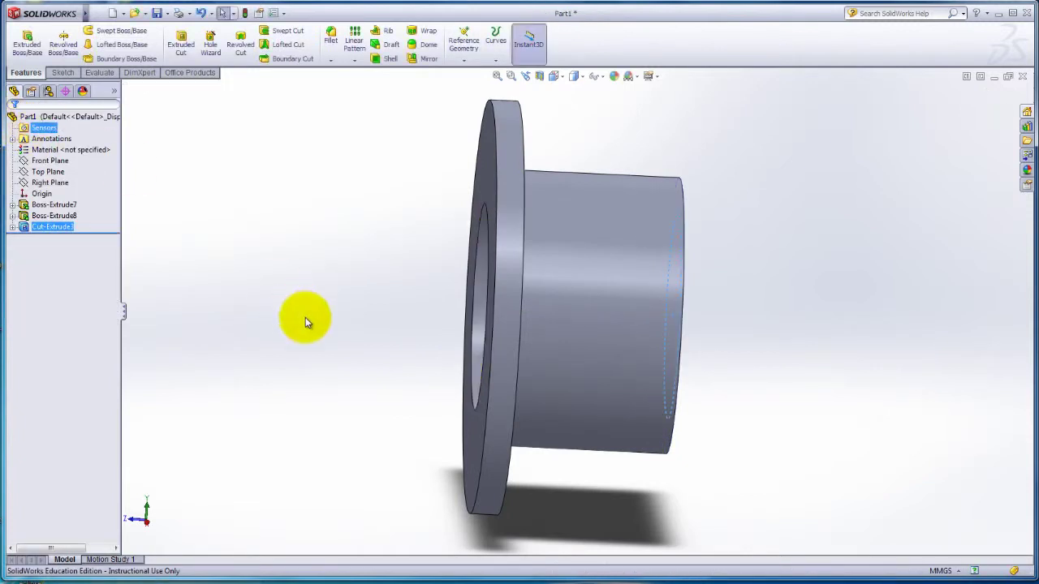
pyautogui.moveTo(417, 412); pyautogui.dragTo(308, 308, button='middle')
pyautogui.click(146, 253)
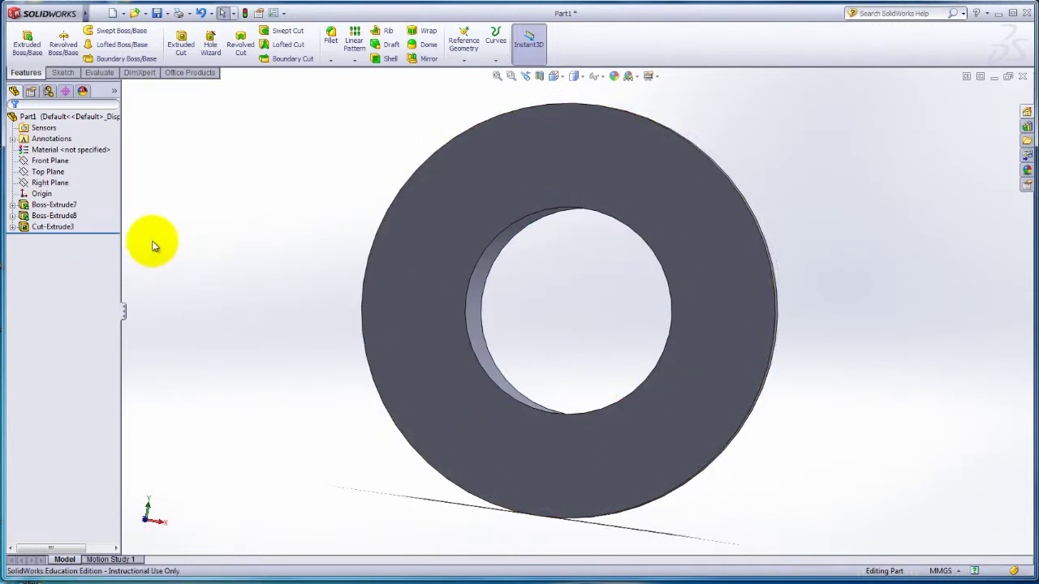
# Step: On the flange's front face, sketch an origin-centred construction circle of radius about 57.4 mm
pyautogui.click(564, 77)
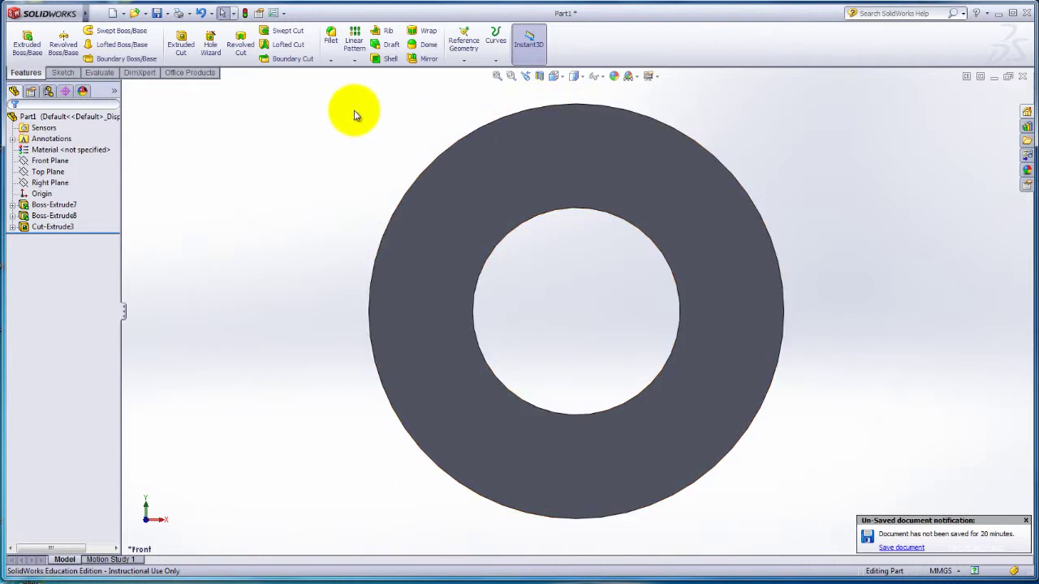
pyautogui.click(65, 73)
pyautogui.click(112, 30)
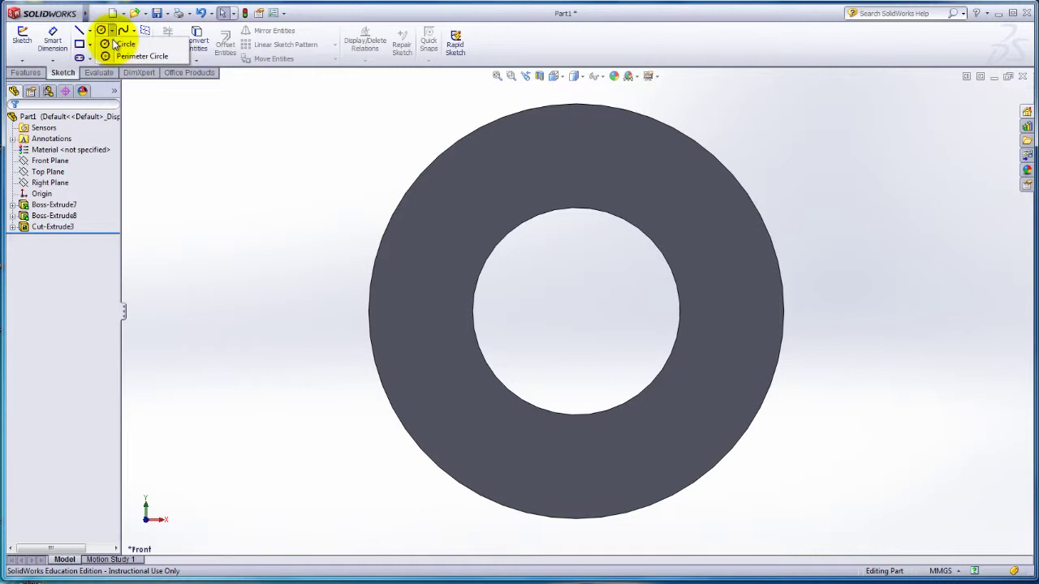
pyautogui.click(122, 43)
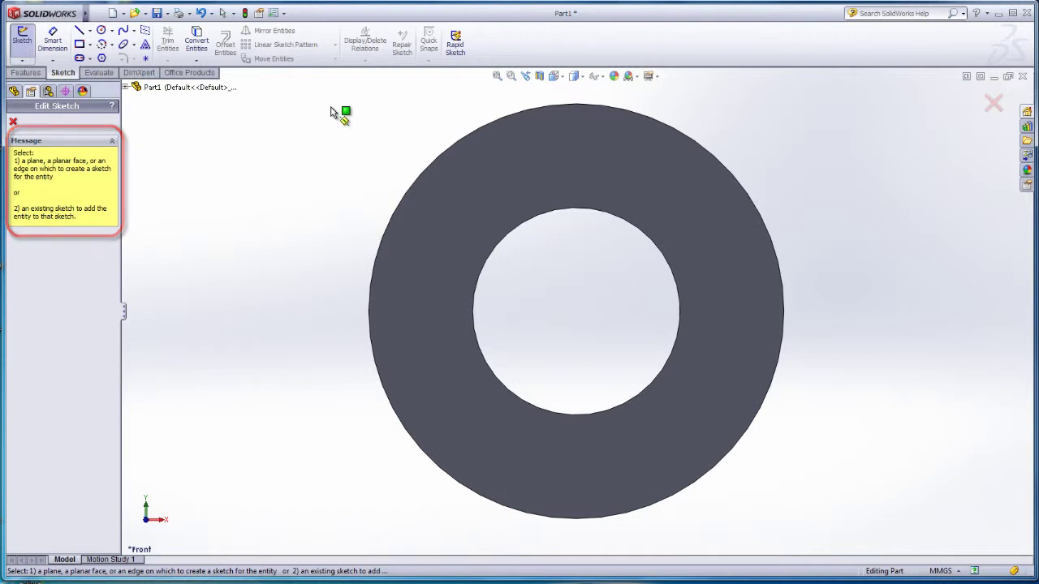
pyautogui.click(478, 185)
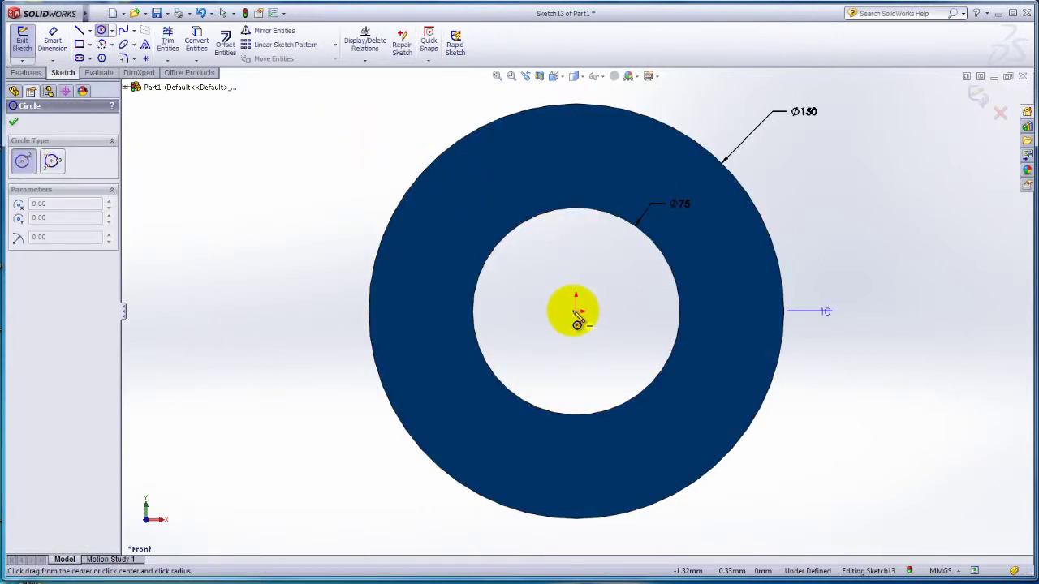
pyautogui.click(574, 310)
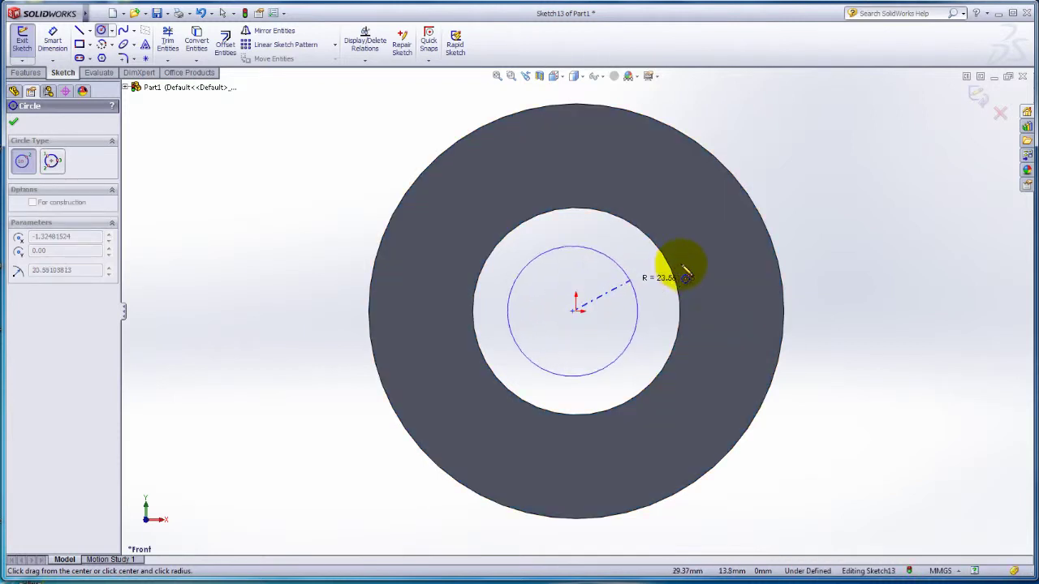
pyautogui.click(710, 236)
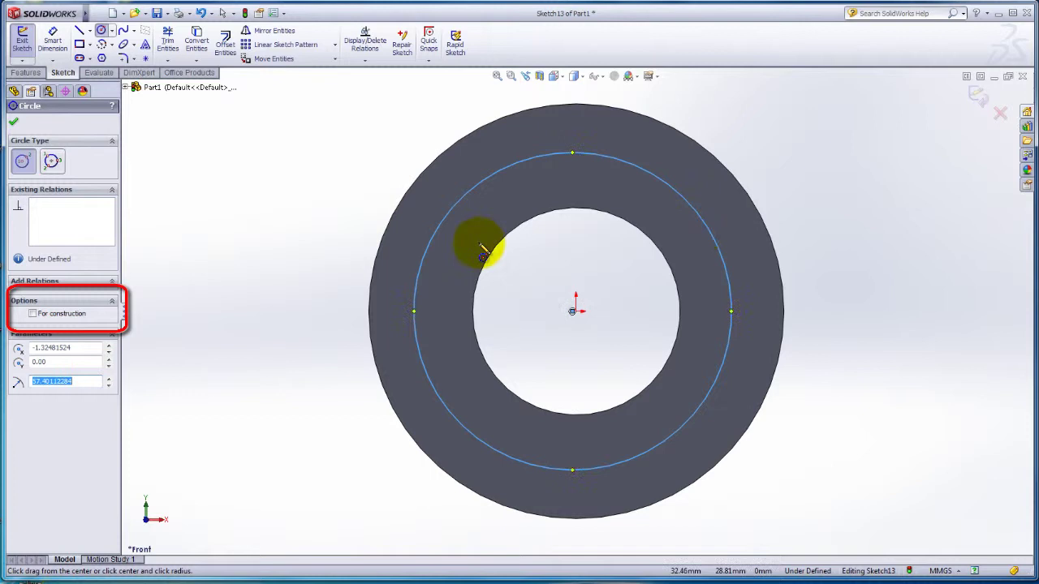
pyautogui.click(31, 314)
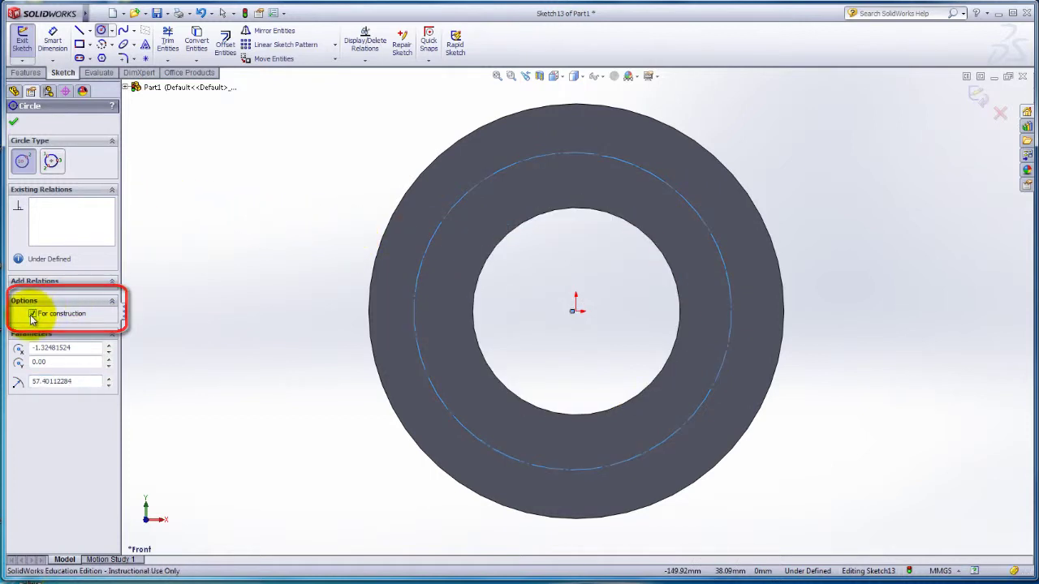
# Step: Draw a horizontal construction line across the circle from its left to right quadrant
pyautogui.click(14, 122)
pyautogui.scroll(-2, 175, 200)
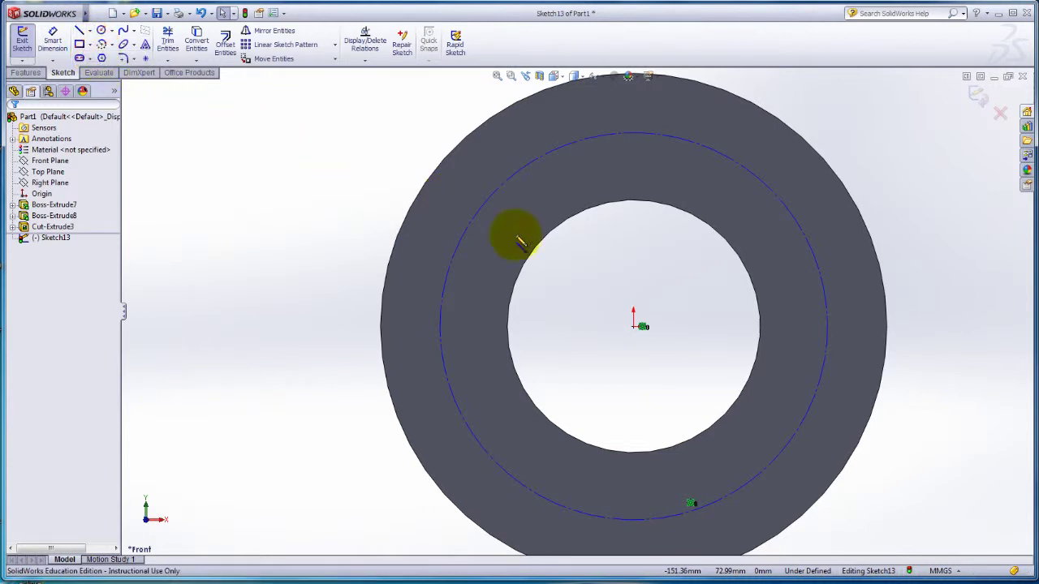
pyautogui.press('l')
pyautogui.click(633, 326)
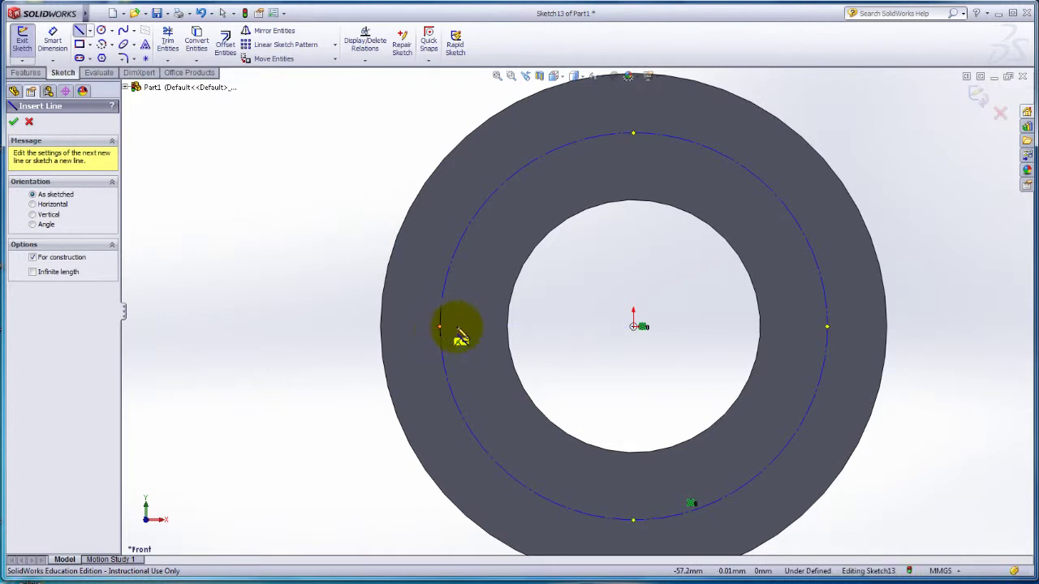
pyautogui.click(442, 327)
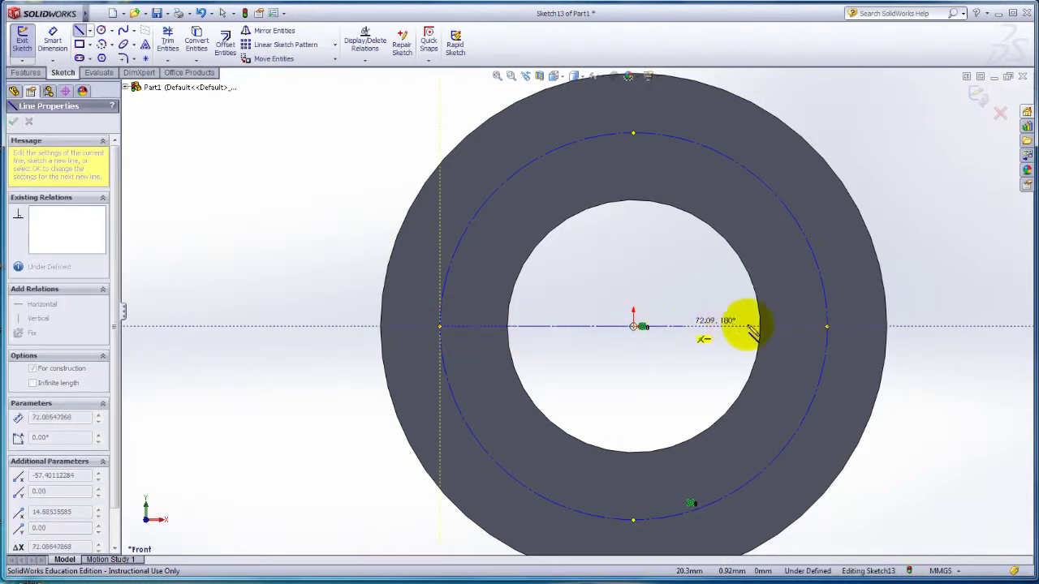
pyautogui.click(827, 326)
pyautogui.click(827, 327)
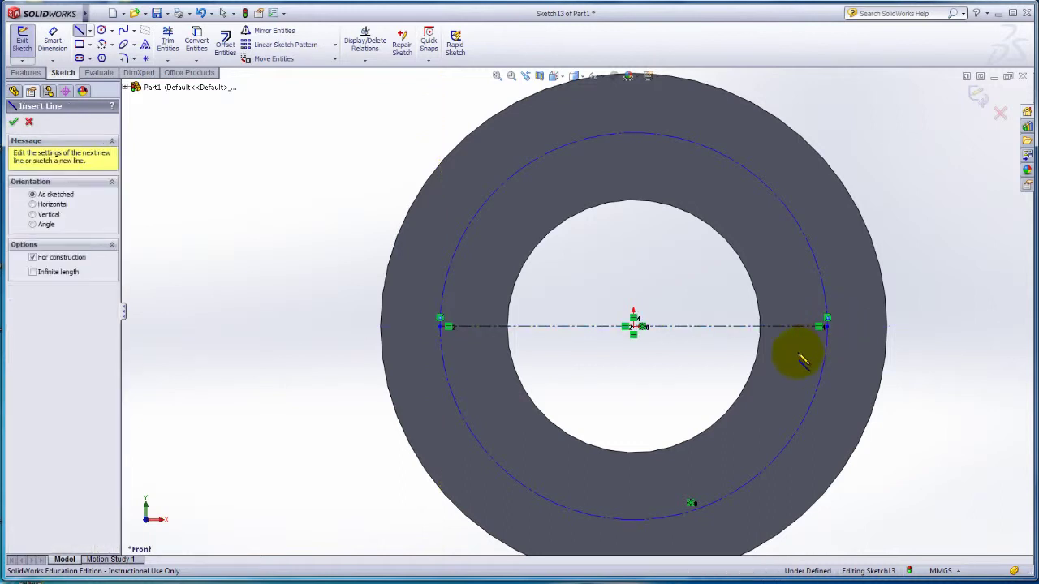
# Step: Dimension the construction circle at Ø100, then edit the diameter to 125 mm
pyautogui.click(54, 54)
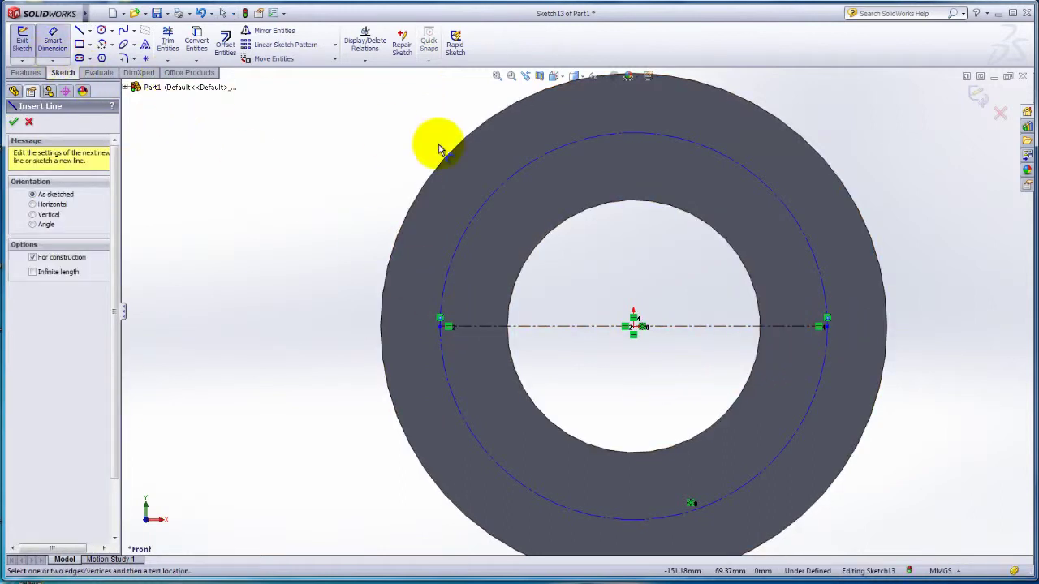
pyautogui.click(748, 180)
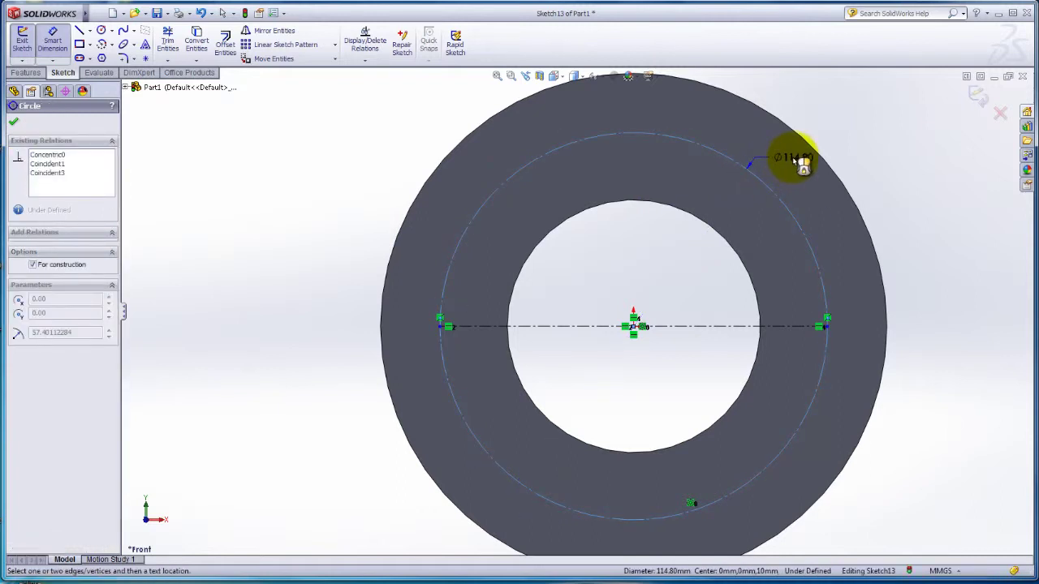
pyautogui.click(802, 162)
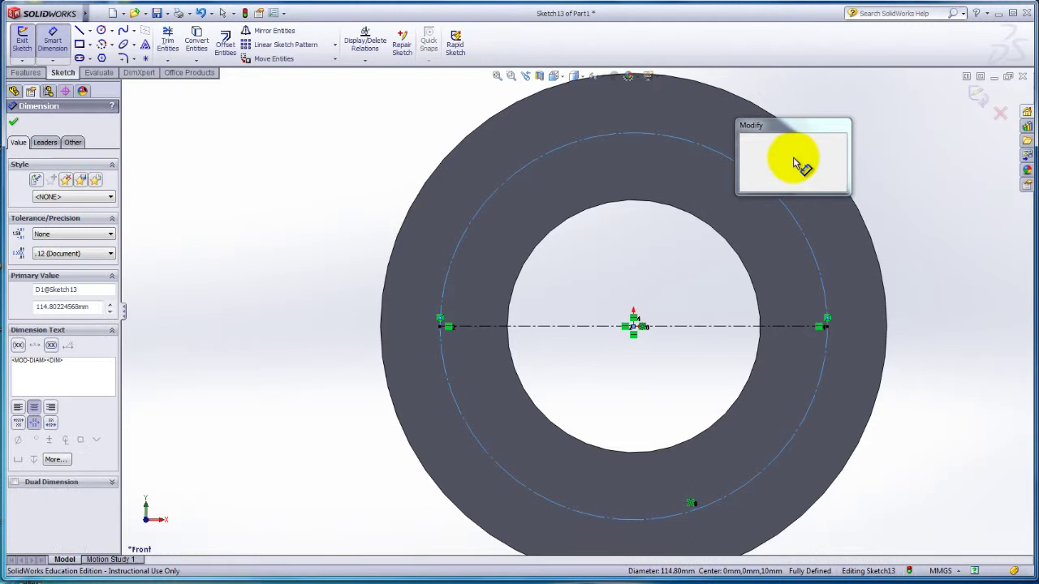
pyautogui.write('100')
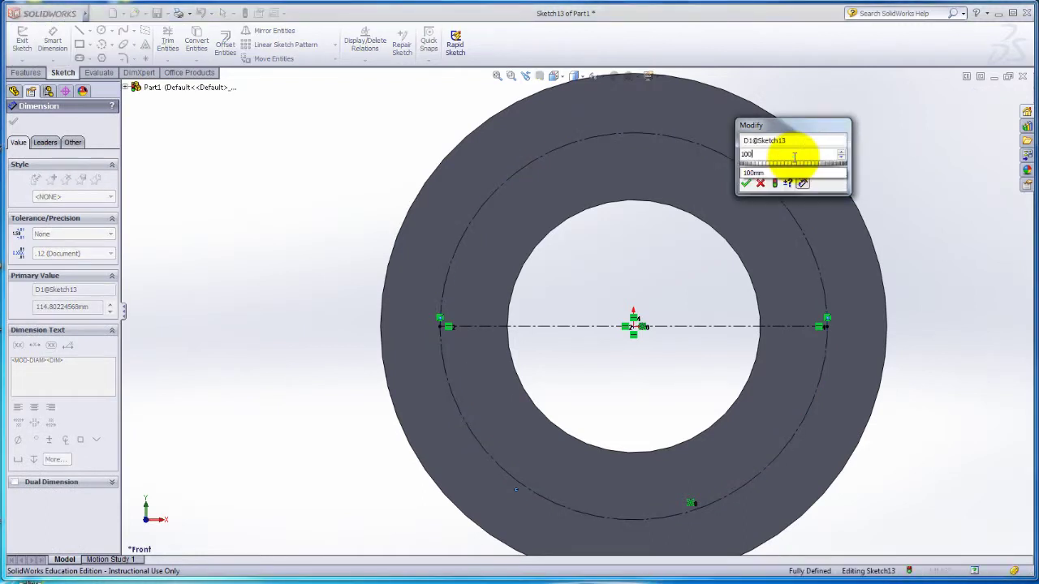
pyautogui.press('Return')
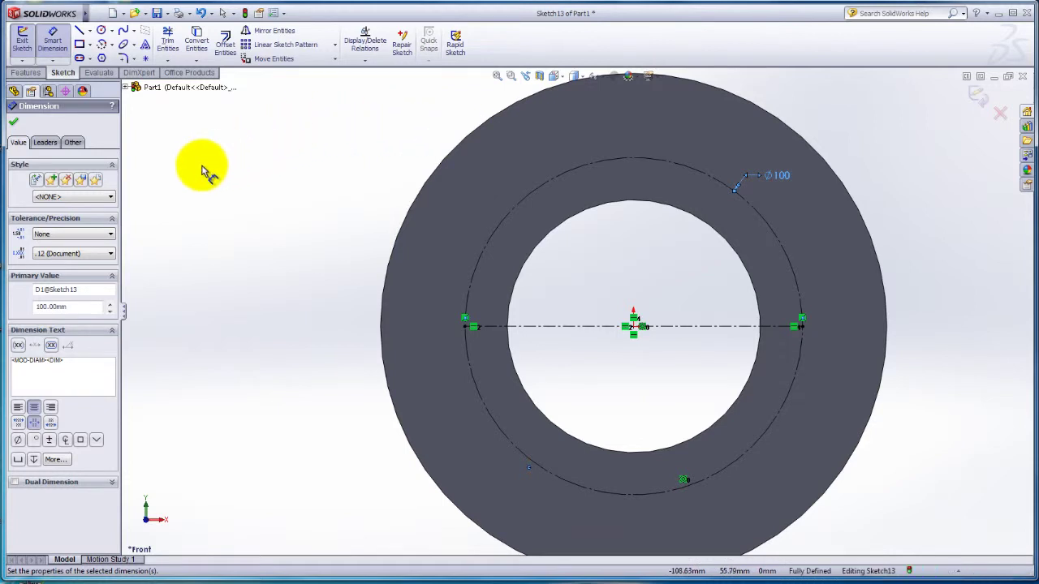
pyautogui.click(14, 124)
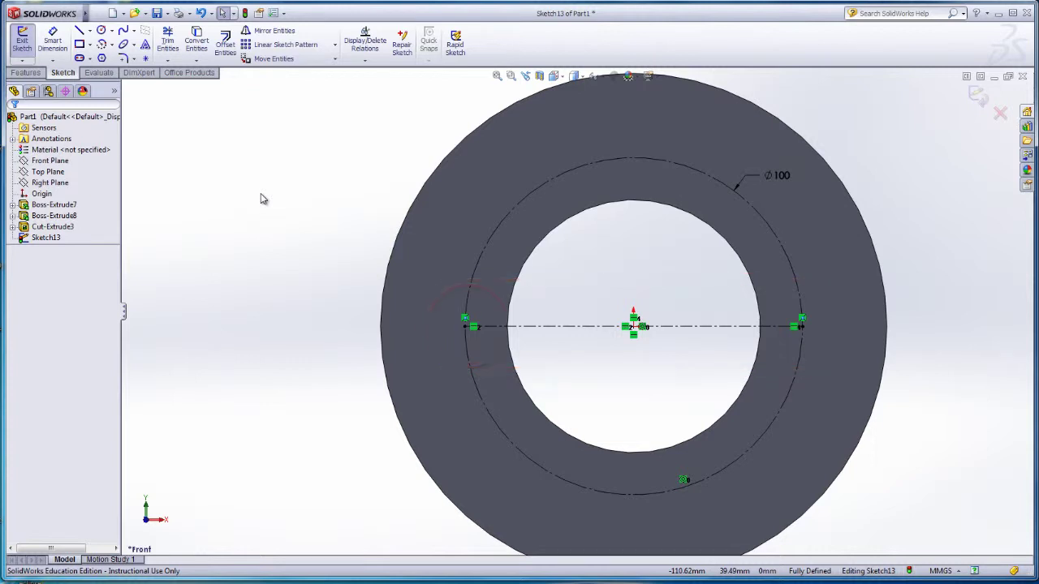
pyautogui.doubleClick(771, 179)
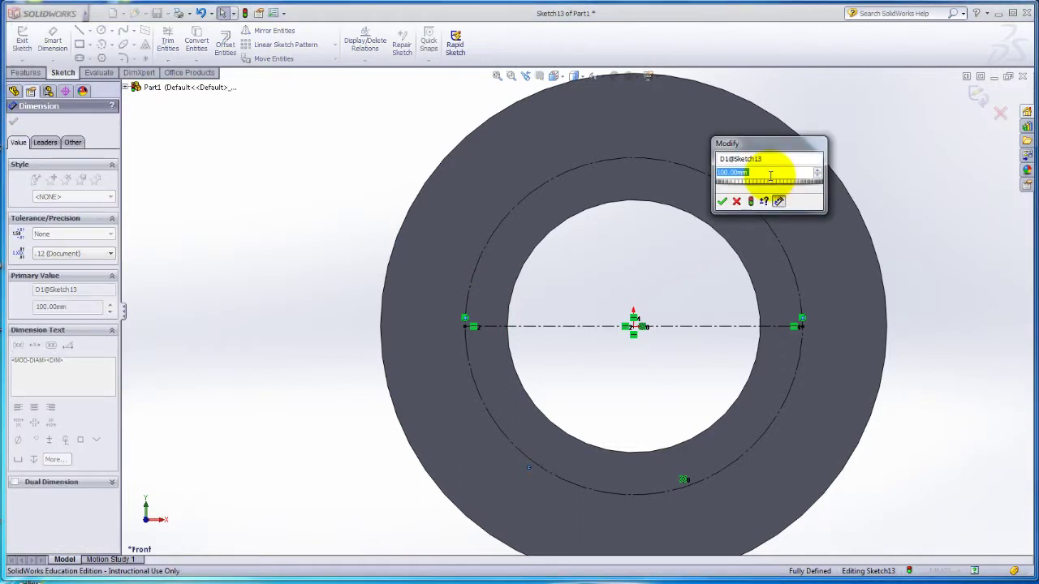
pyautogui.write('125')
pyautogui.press('Return')
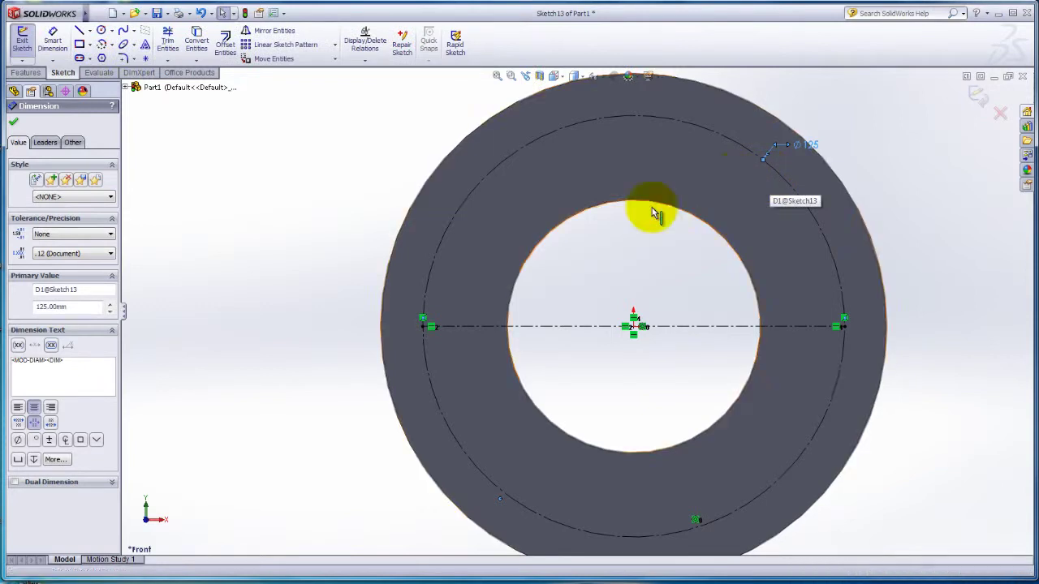
# Step: Draw two small circles centred at the left and right ends of the construction line
pyautogui.click(102, 31)
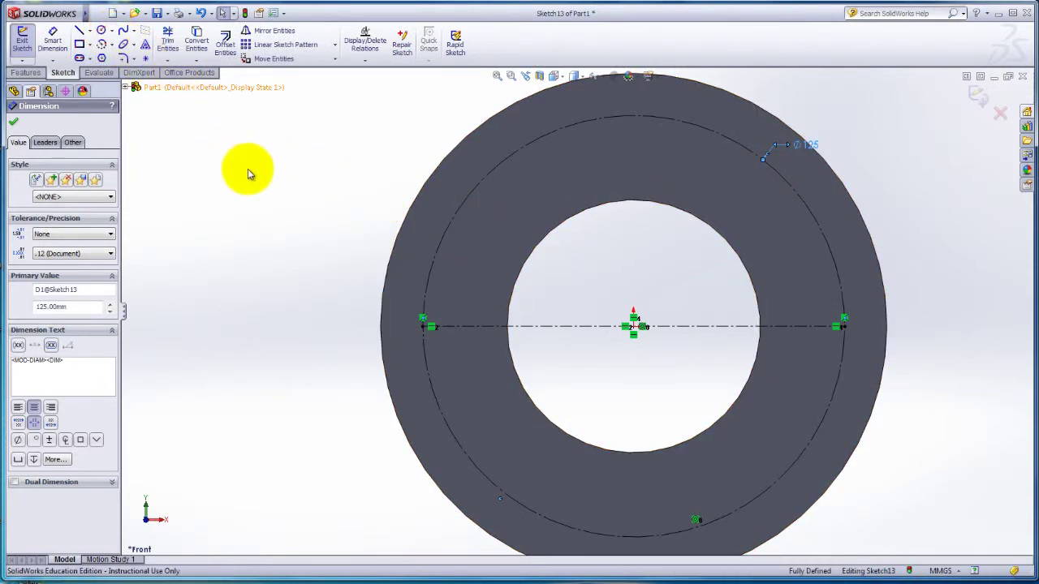
pyautogui.click(424, 326)
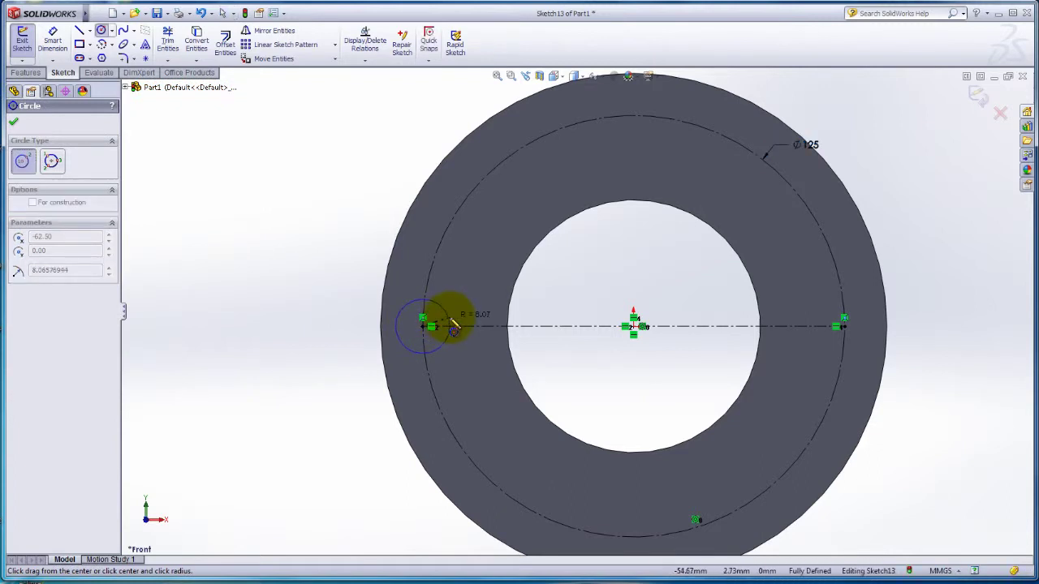
pyautogui.click(454, 326)
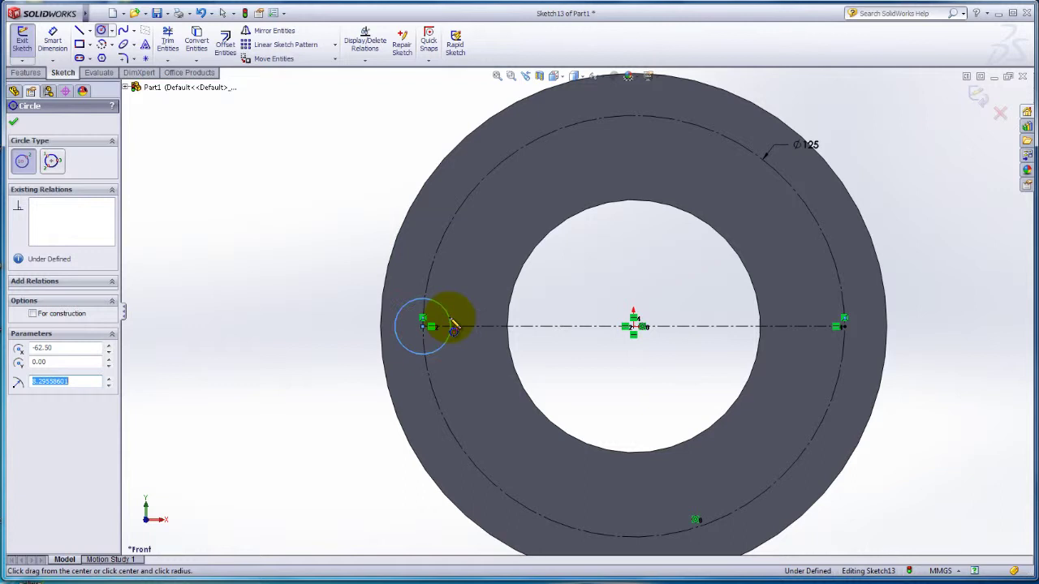
pyautogui.click(845, 327)
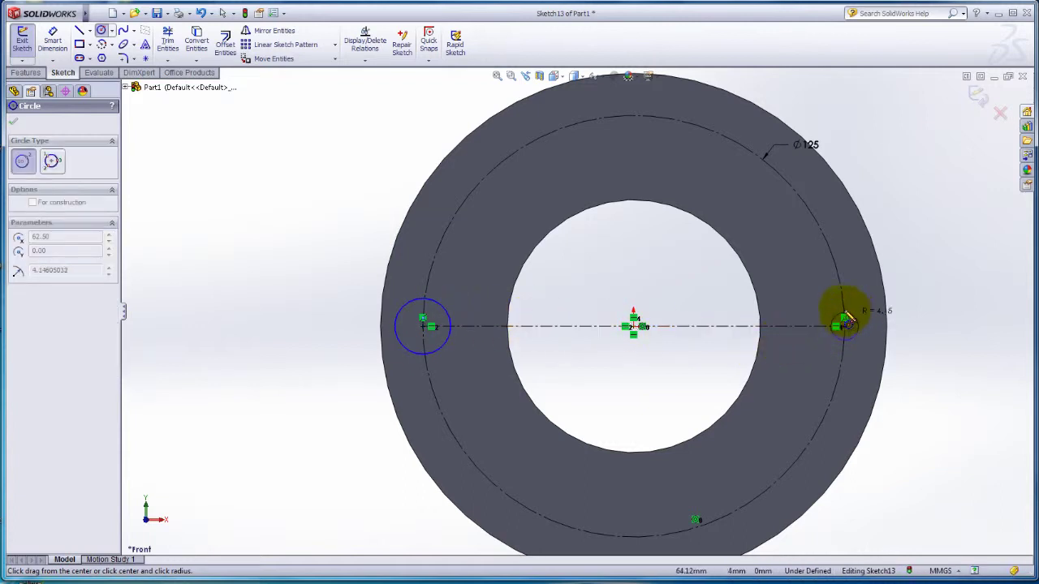
pyautogui.click(863, 312)
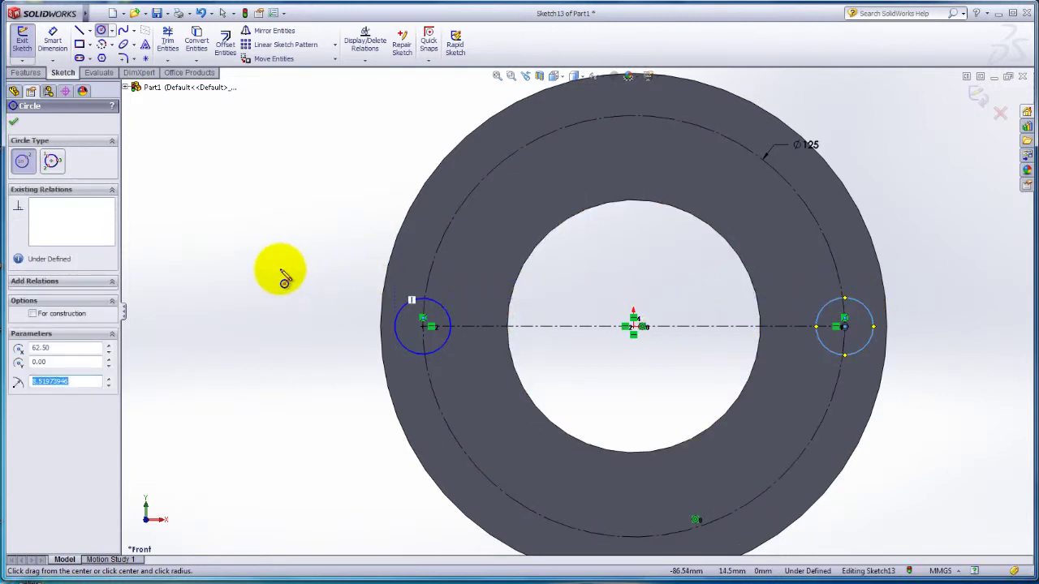
pyautogui.click(14, 123)
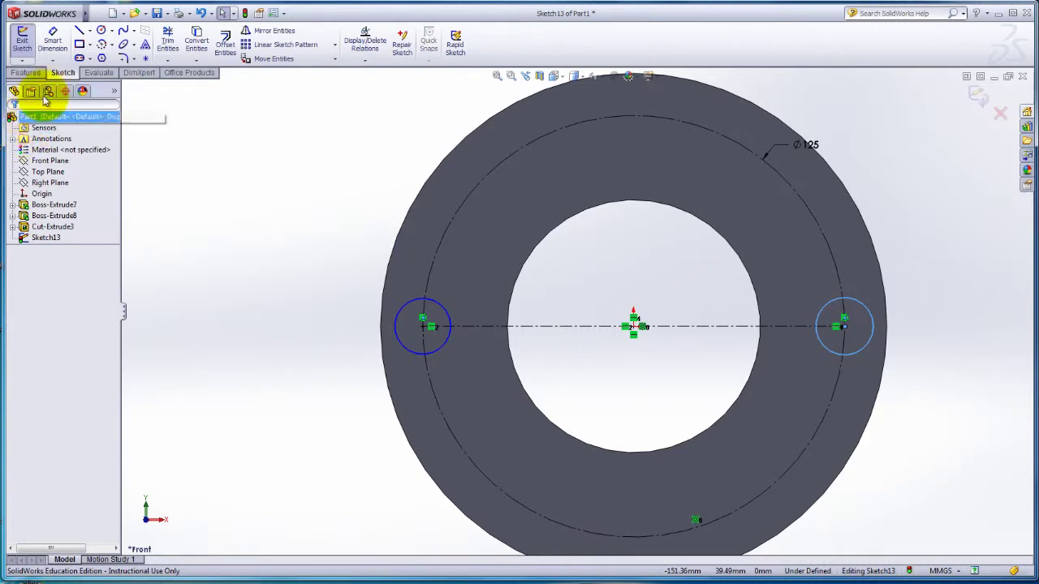
# Step: Dimension the right small circle at Ø25, then change the diameter to 15 mm
pyautogui.click(52, 43)
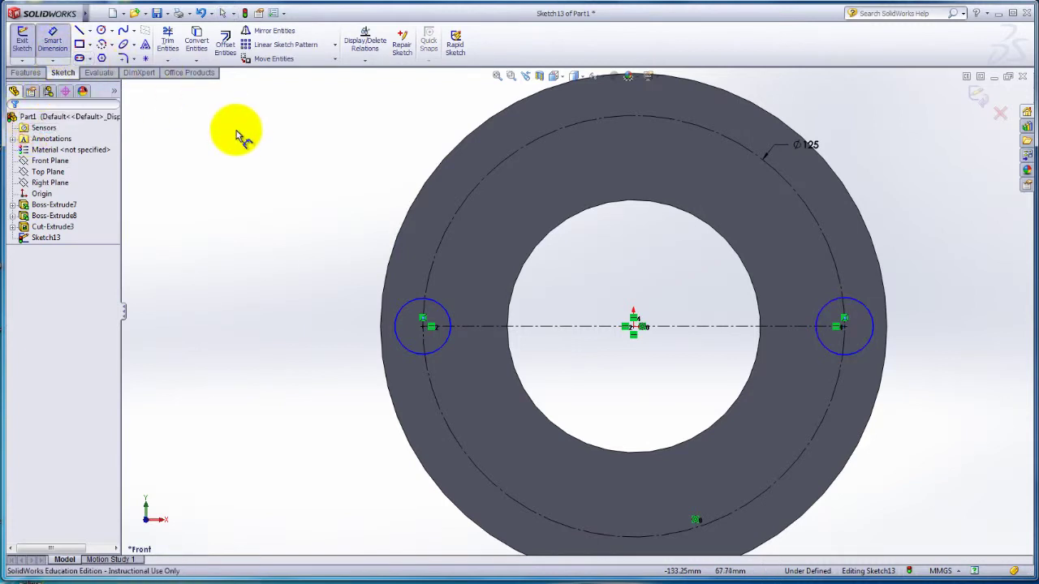
pyautogui.click(864, 301)
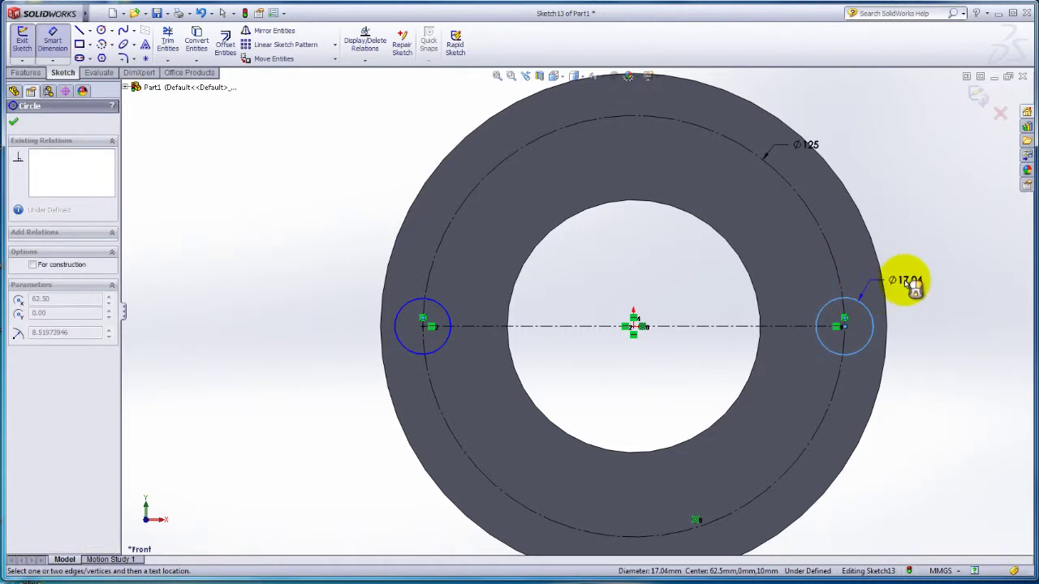
pyautogui.click(910, 294)
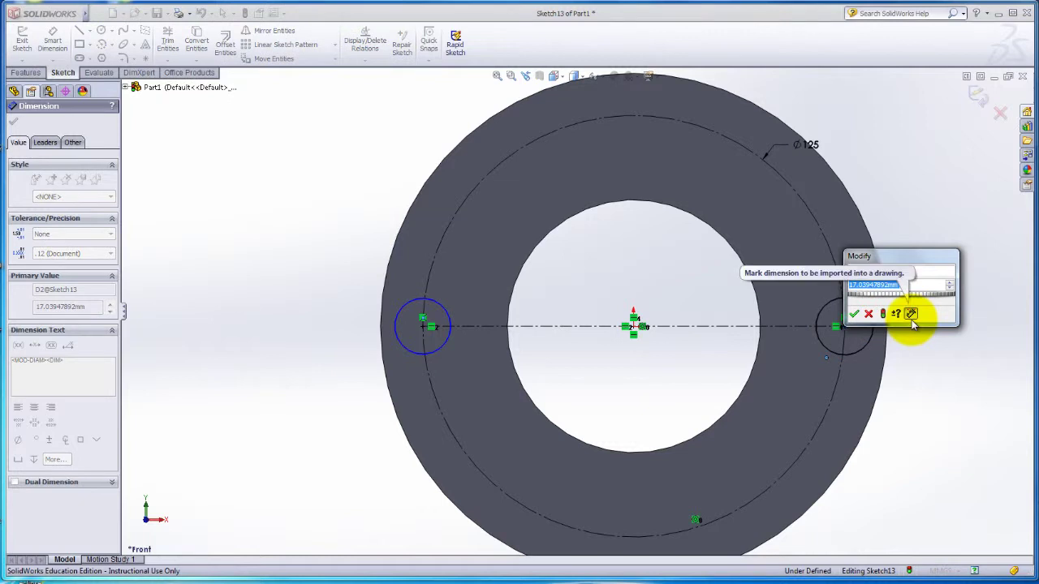
pyautogui.write('2')
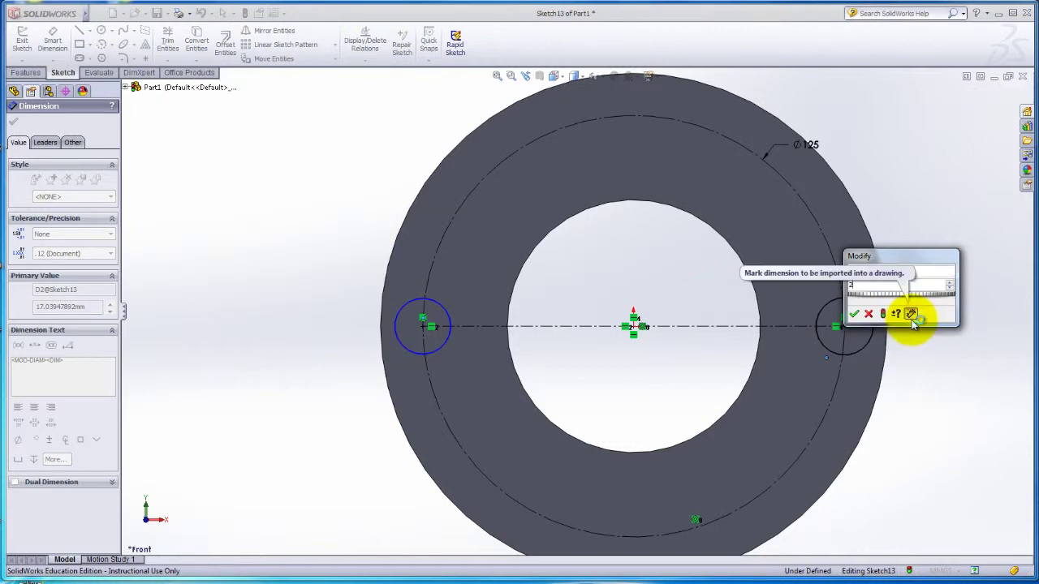
pyautogui.write('5')
pyautogui.press('Return')
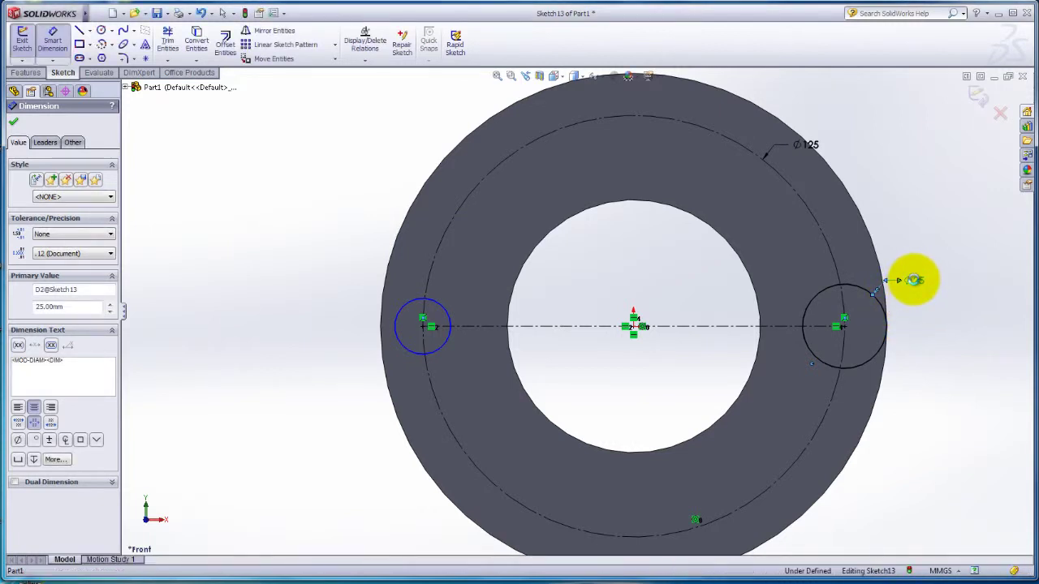
pyautogui.doubleClick(913, 280)
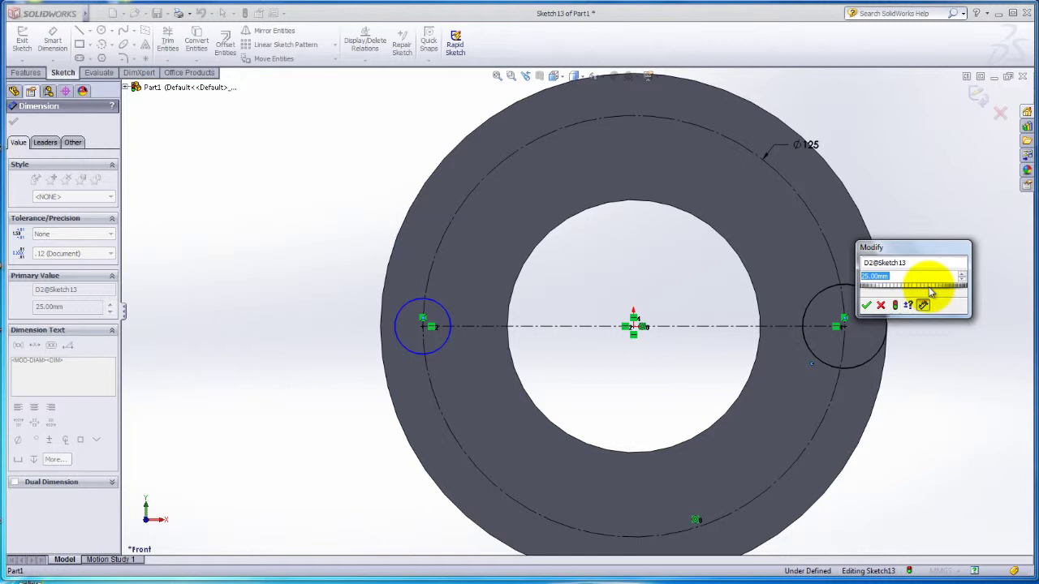
pyautogui.write('15')
pyautogui.press('Return')
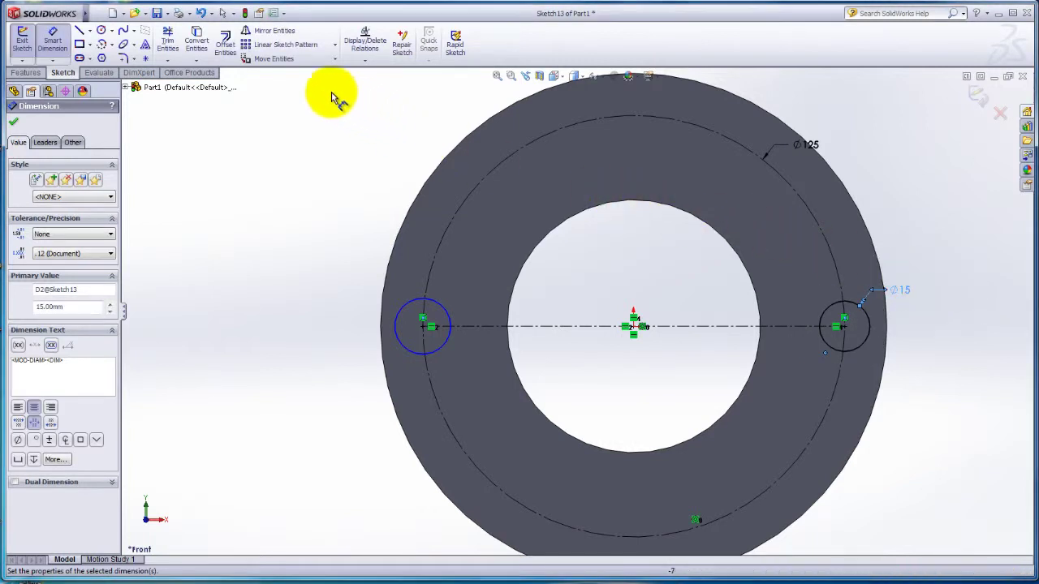
# Step: Add an Equal relation between the two small circles, fully defining Sketch13
pyautogui.click(14, 123)
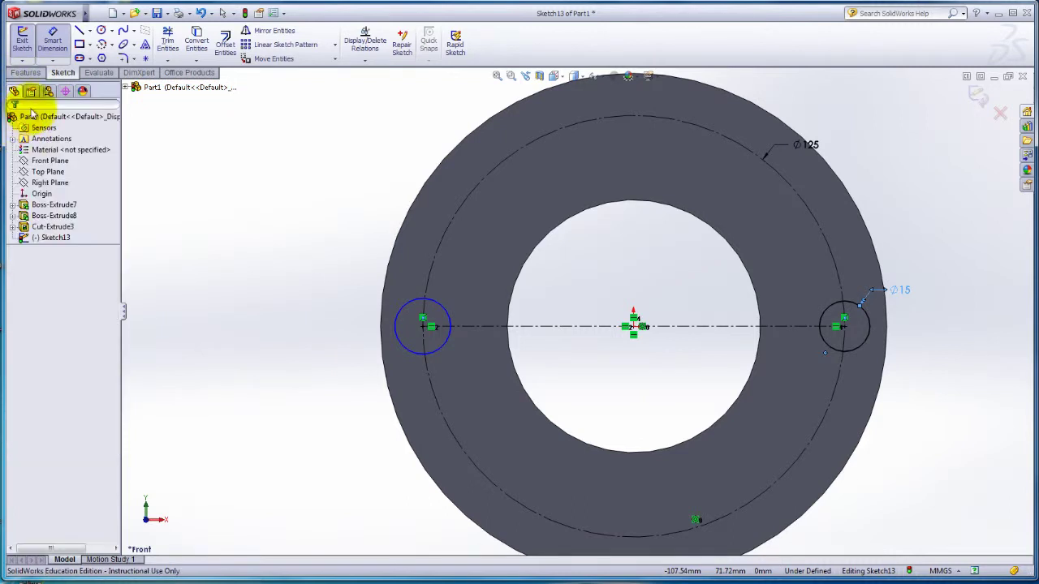
pyautogui.click(373, 64)
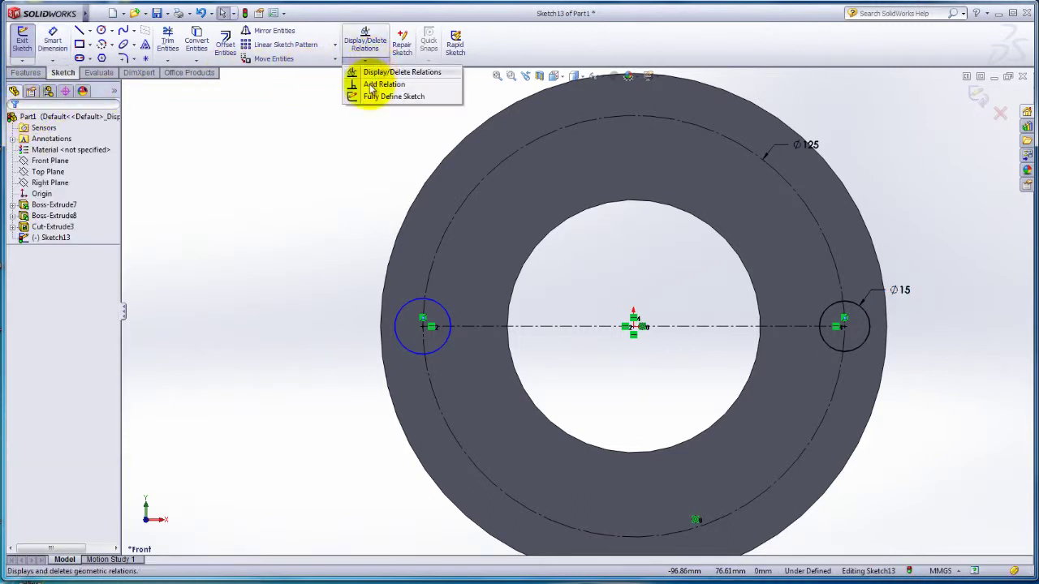
pyautogui.click(371, 84)
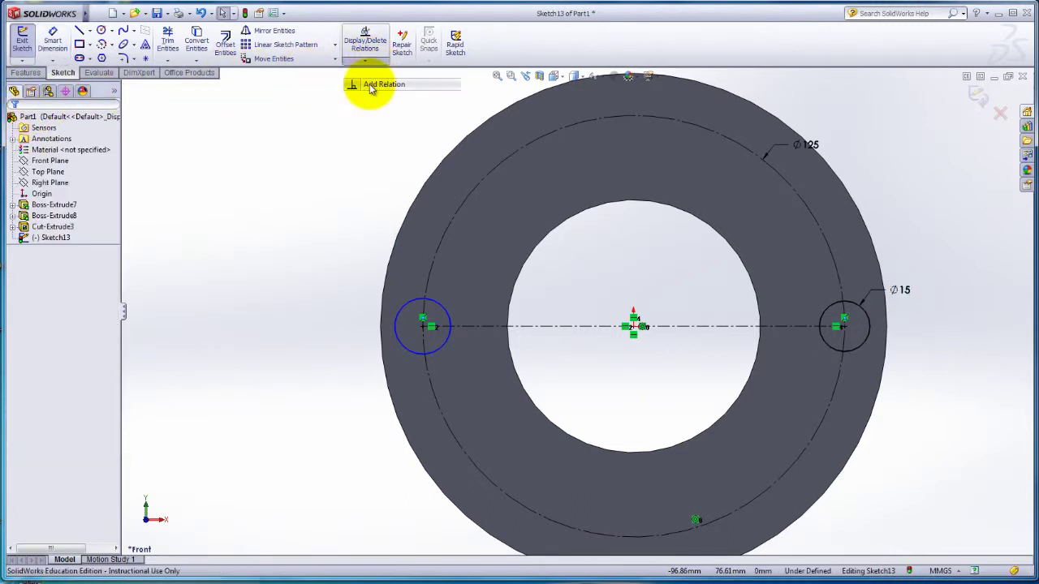
pyautogui.click(860, 307)
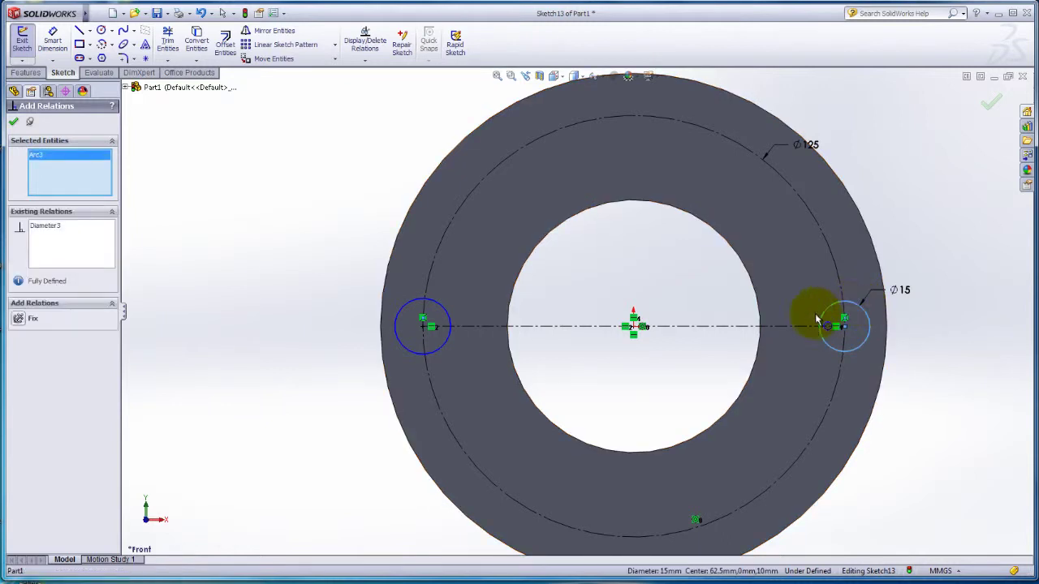
pyautogui.click(401, 313)
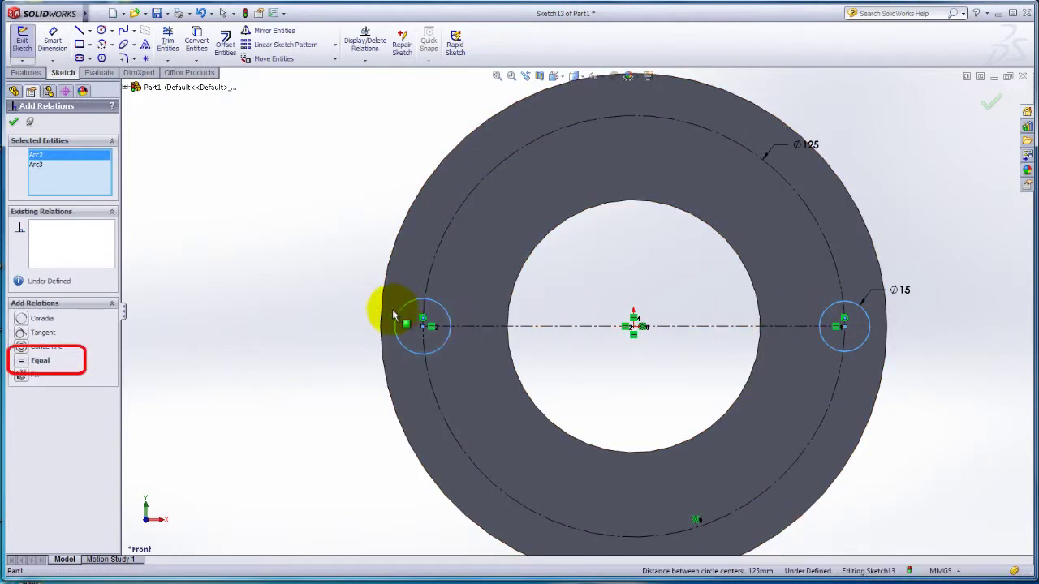
pyautogui.click(20, 365)
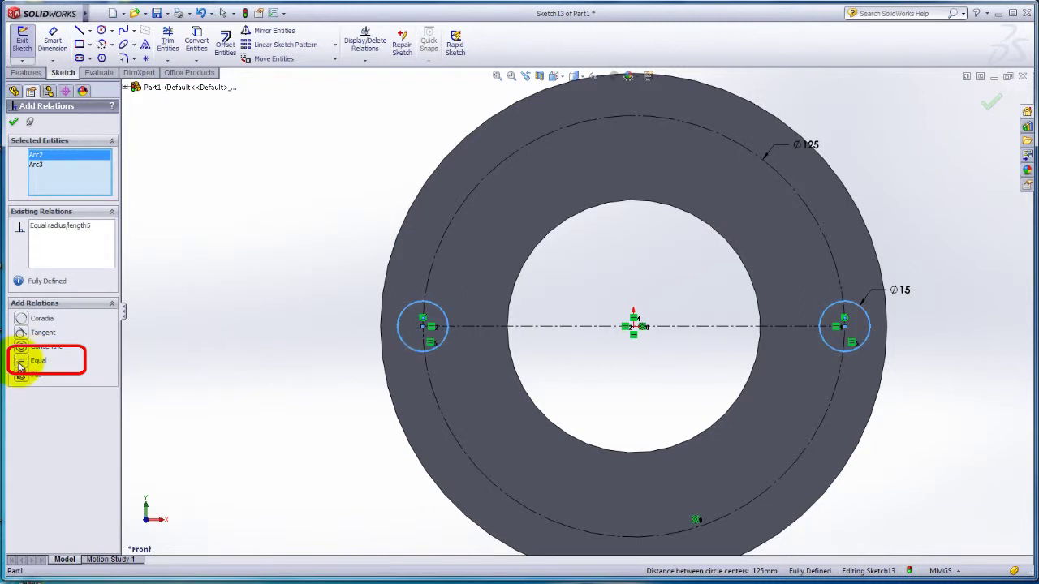
pyautogui.click(15, 122)
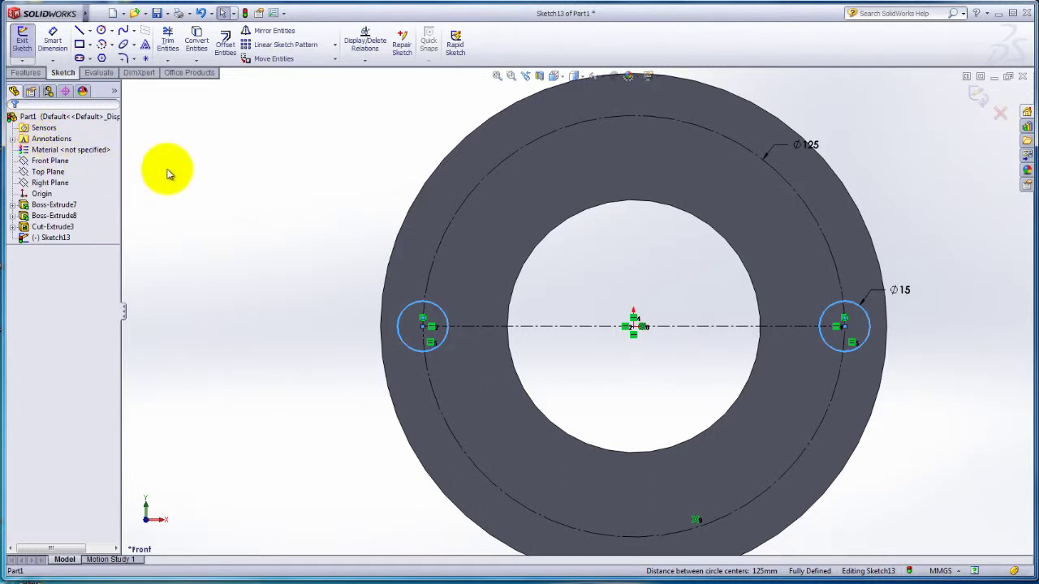
# Step: Cut the two Ø15 circles Up To Next through the flange as Cut-Extrude4
pyautogui.click(34, 73)
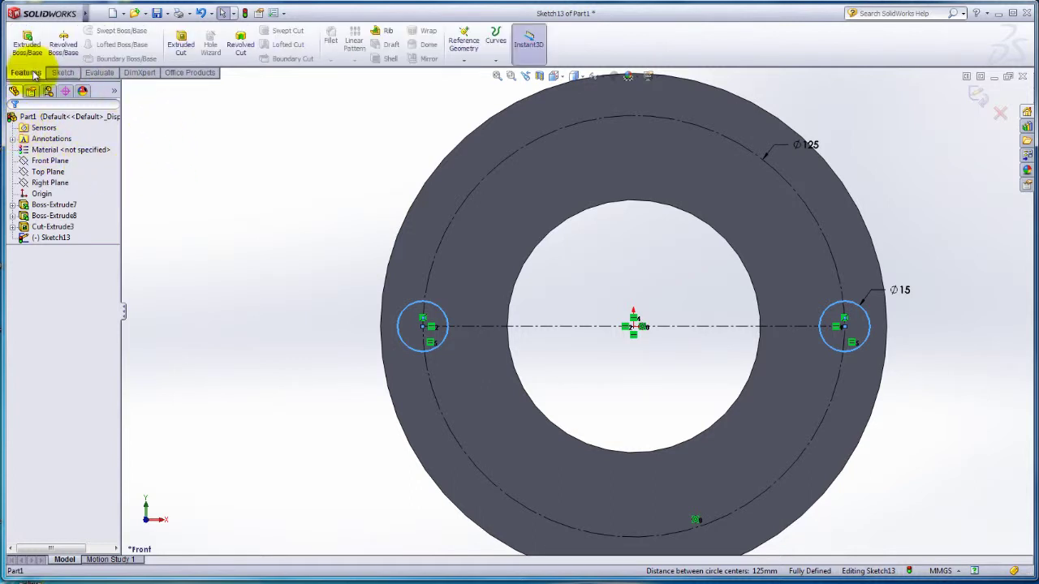
pyautogui.click(181, 59)
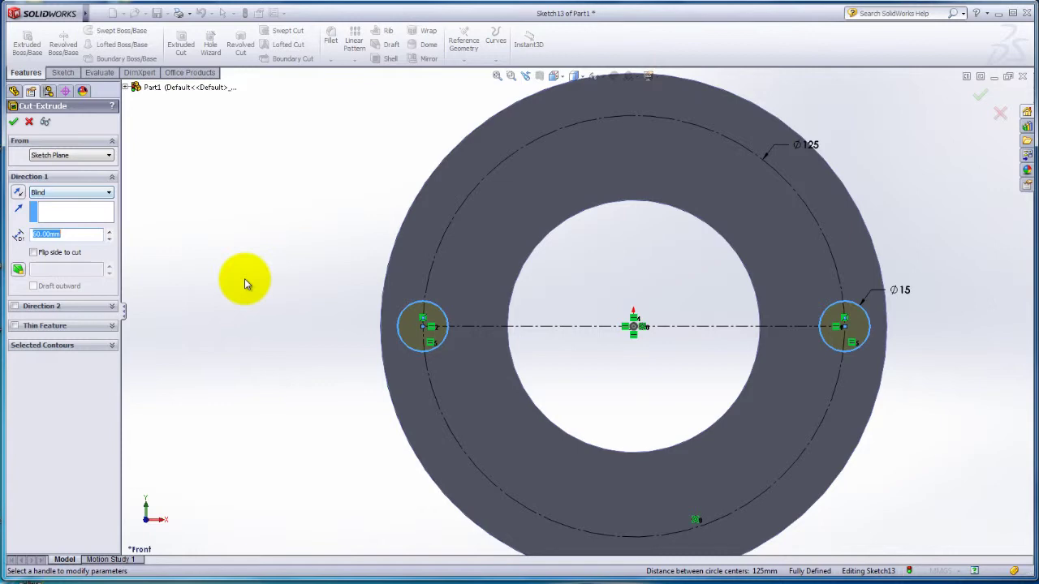
pyautogui.scroll(3, 398, 320)
pyautogui.moveTo(325, 341); pyautogui.dragTo(424, 336, button='middle')
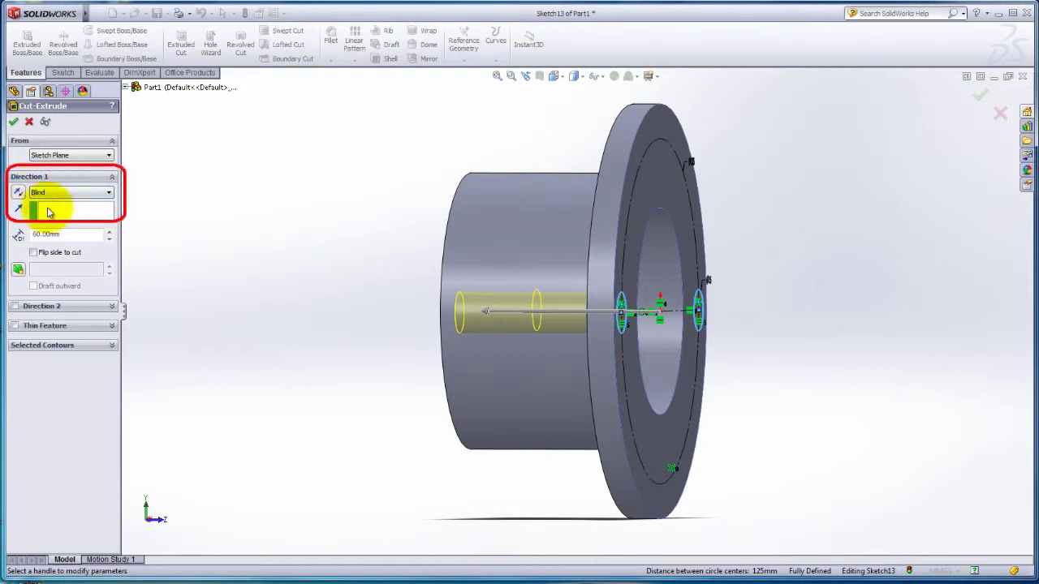
pyautogui.click(71, 193)
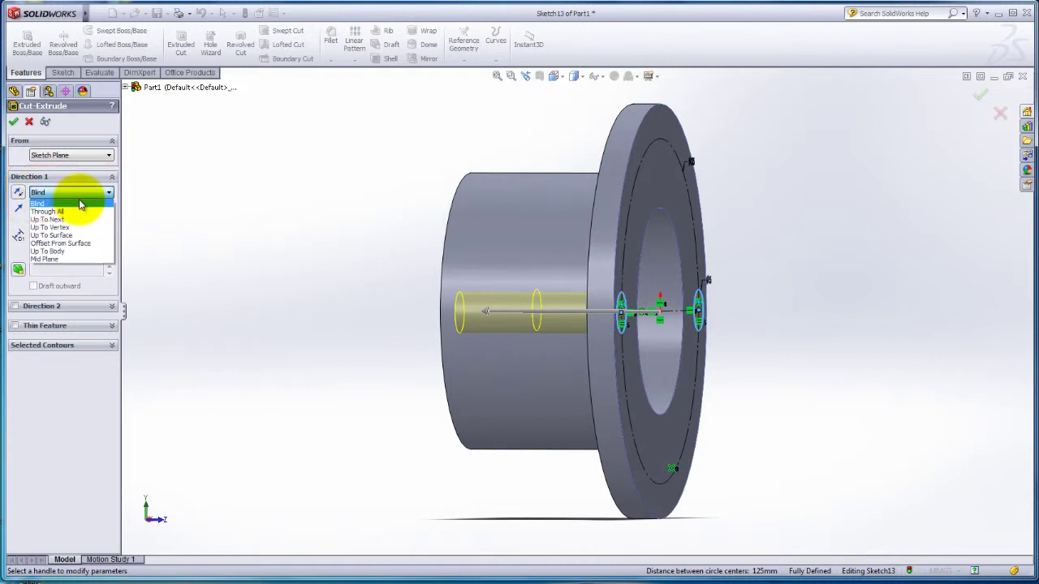
pyautogui.click(81, 219)
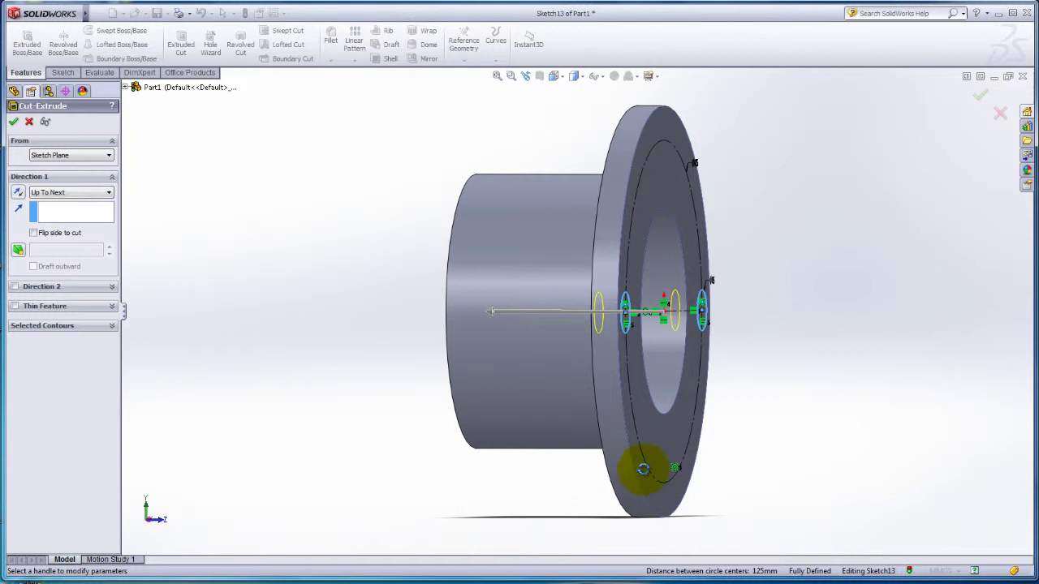
pyautogui.moveTo(645, 469)
pyautogui.mouseDown(button='middle')
pyautogui.moveTo(687, 463)
pyautogui.moveTo(654, 471)
pyautogui.mouseUp(button='middle')
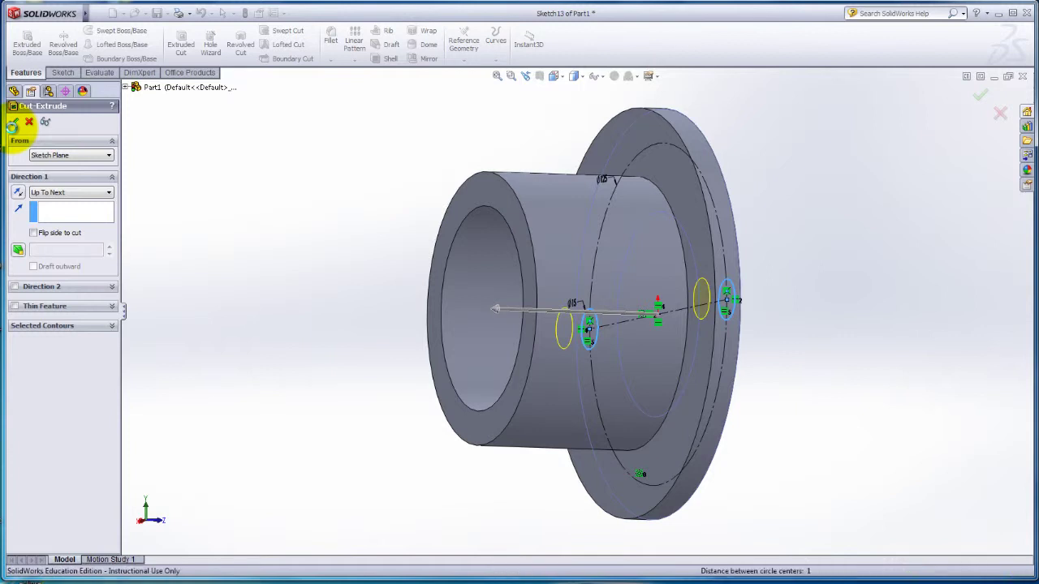
pyautogui.click(13, 122)
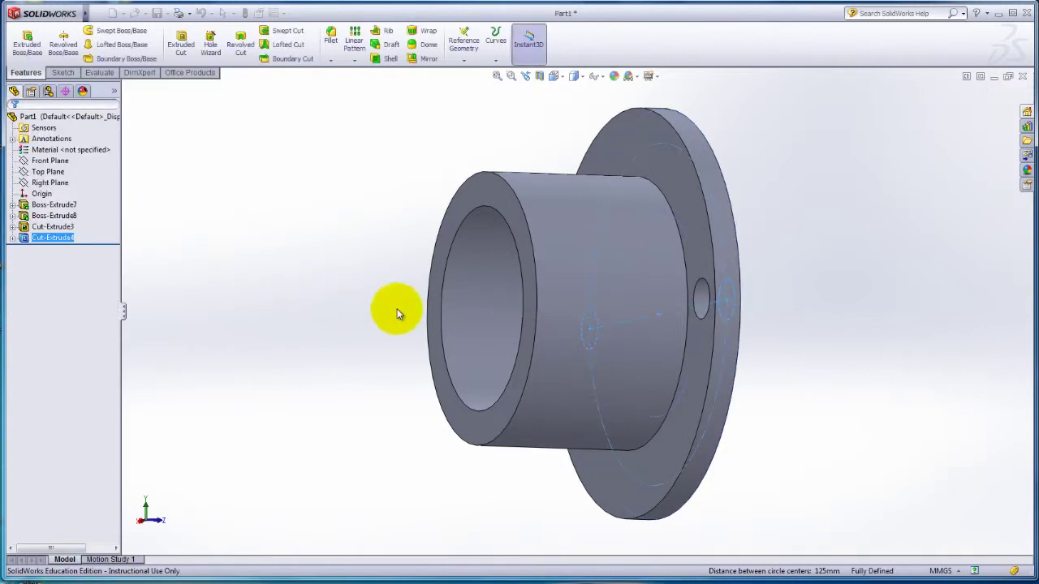
pyautogui.moveTo(813, 439); pyautogui.dragTo(511, 433, button='middle')
pyautogui.click(510, 431)
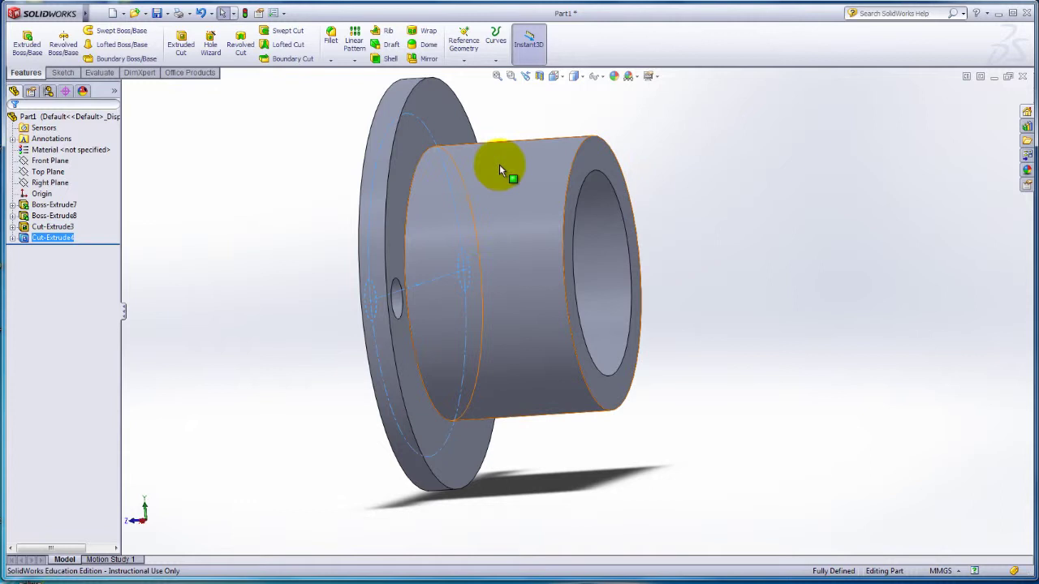
# Step: Fillet the bore's front edge on the flange face with a 3 mm radius
pyautogui.click(329, 62)
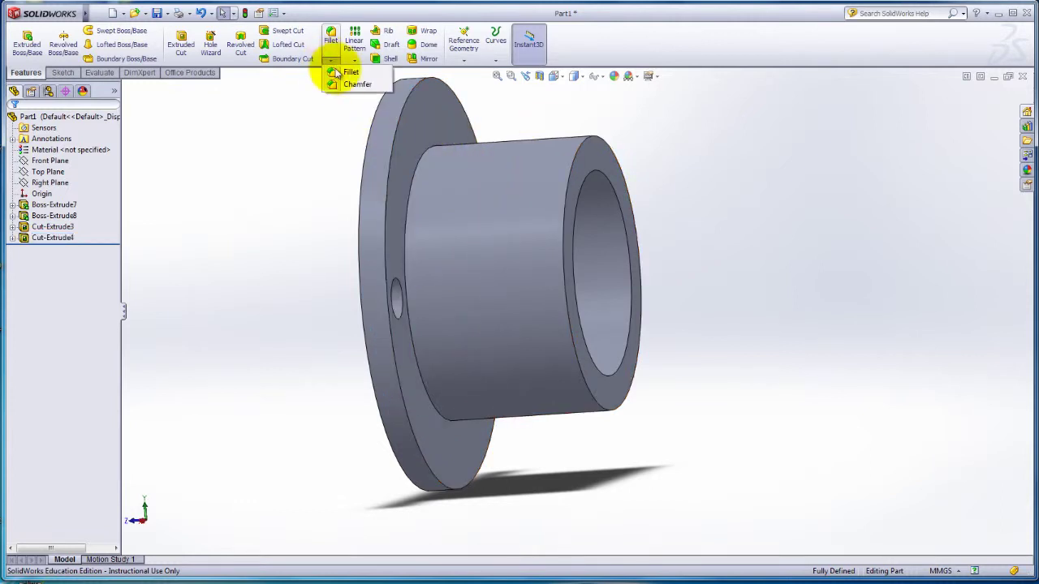
pyautogui.click(346, 71)
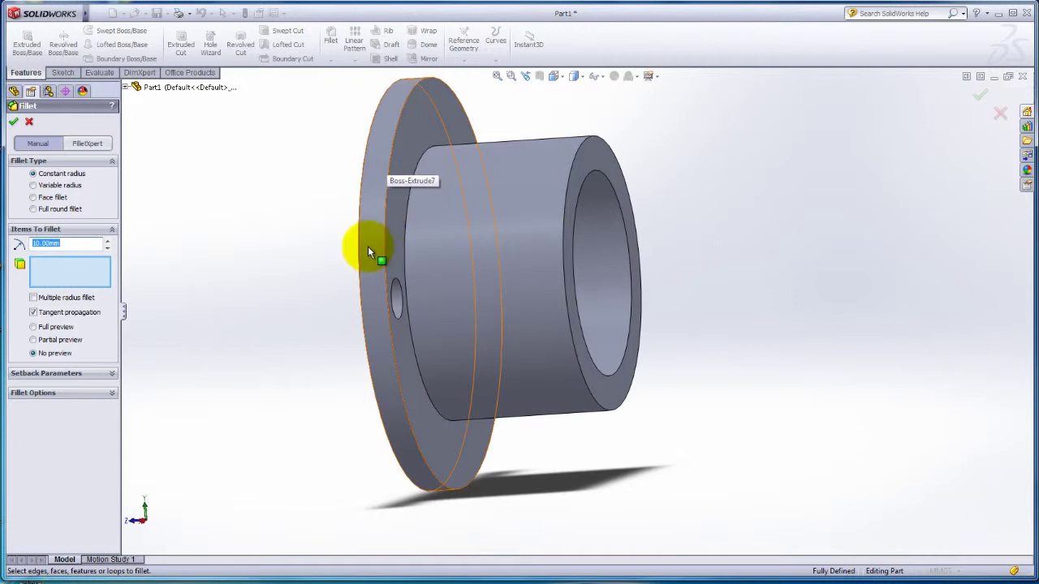
pyautogui.moveTo(385, 288); pyautogui.dragTo(681, 320, button='middle')
pyautogui.click(668, 325)
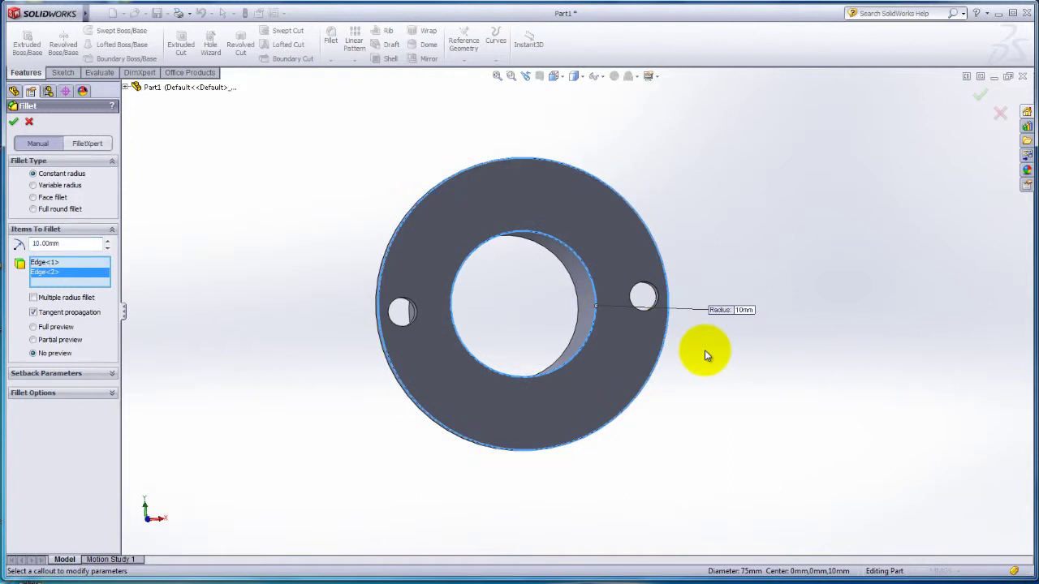
pyautogui.moveTo(705, 349); pyautogui.dragTo(590, 348, button='middle')
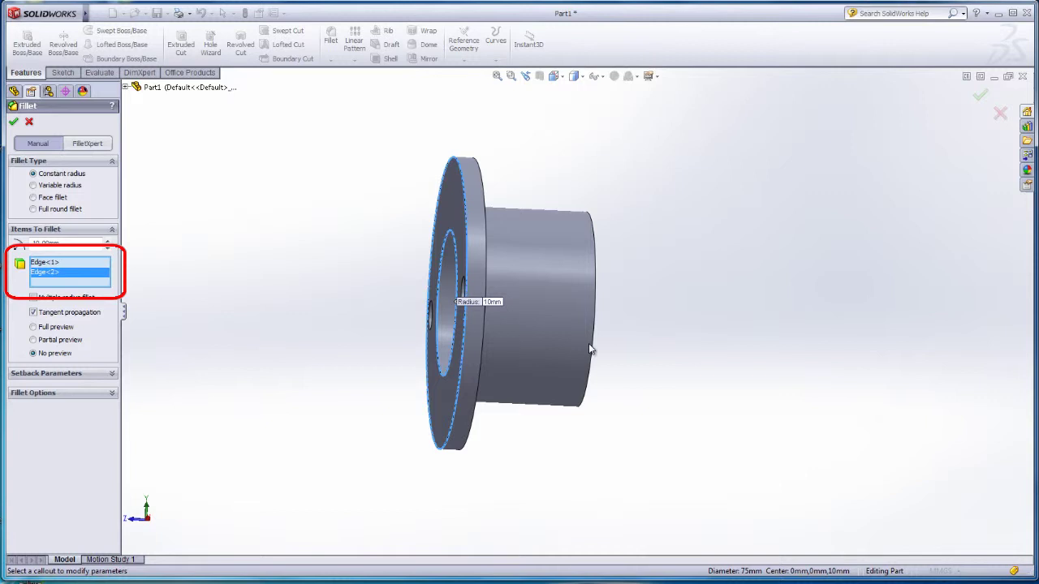
pyautogui.click(49, 271)
pyautogui.press('Delete')
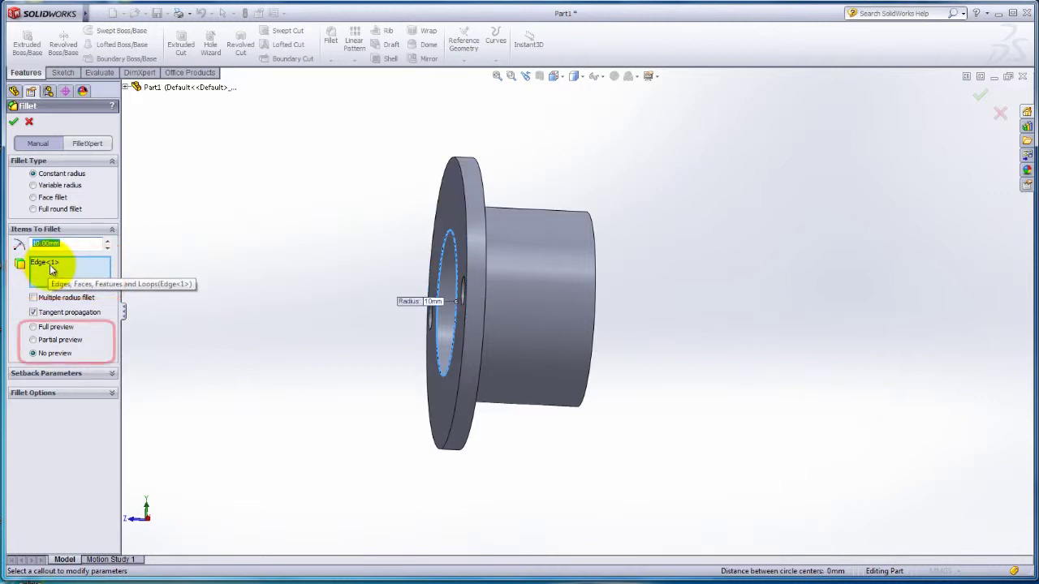
pyautogui.moveTo(220, 365); pyautogui.dragTo(242, 369, button='middle')
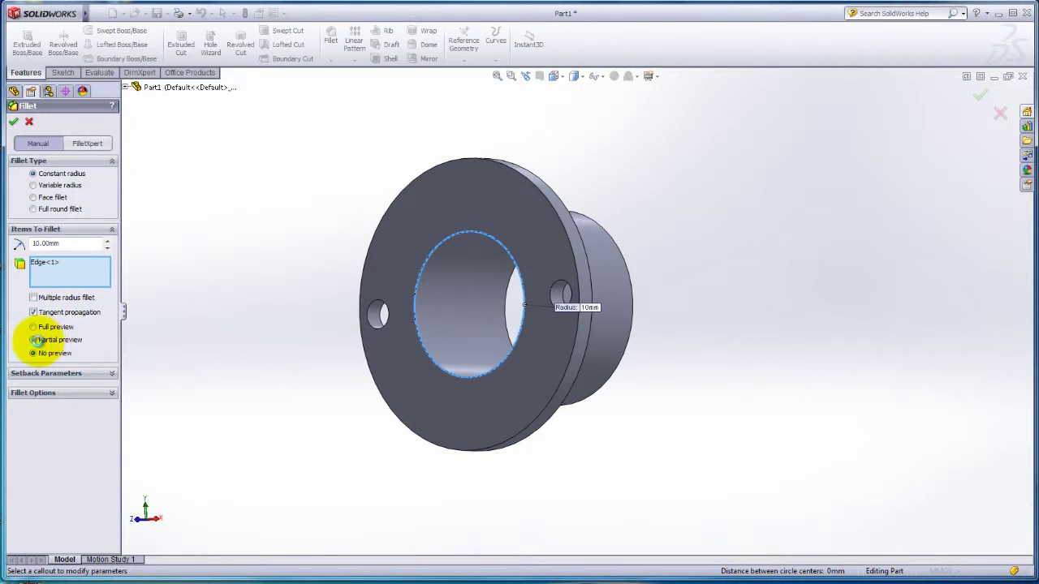
pyautogui.click(35, 340)
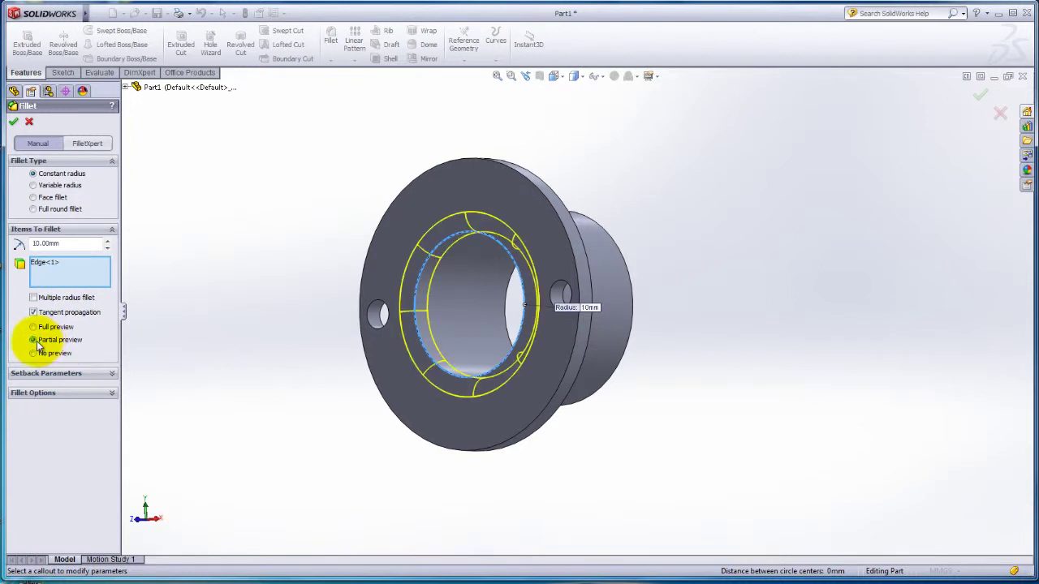
pyautogui.moveTo(78, 243); pyautogui.dragTo(19, 245)
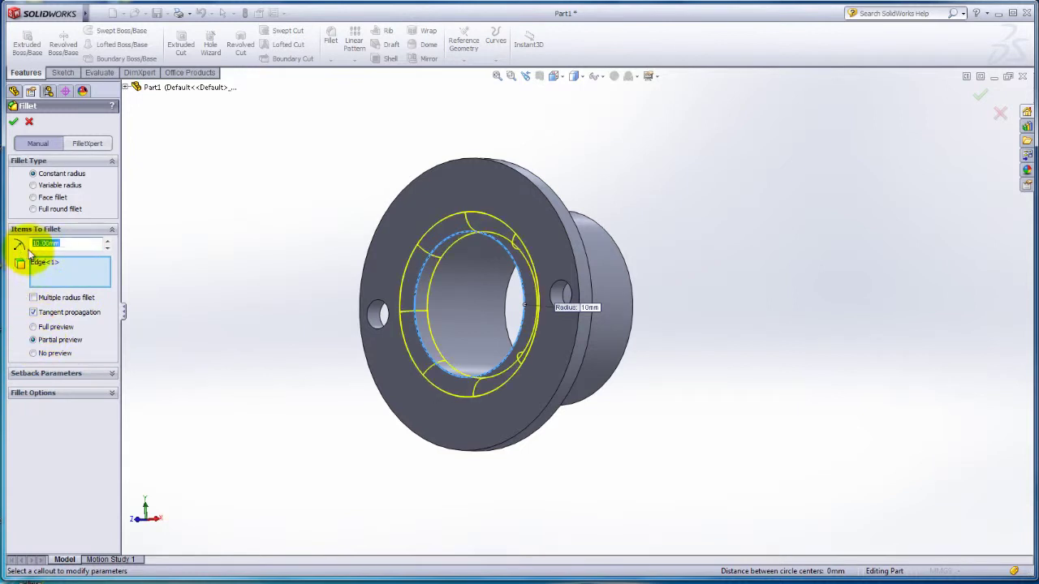
pyautogui.press('Return')
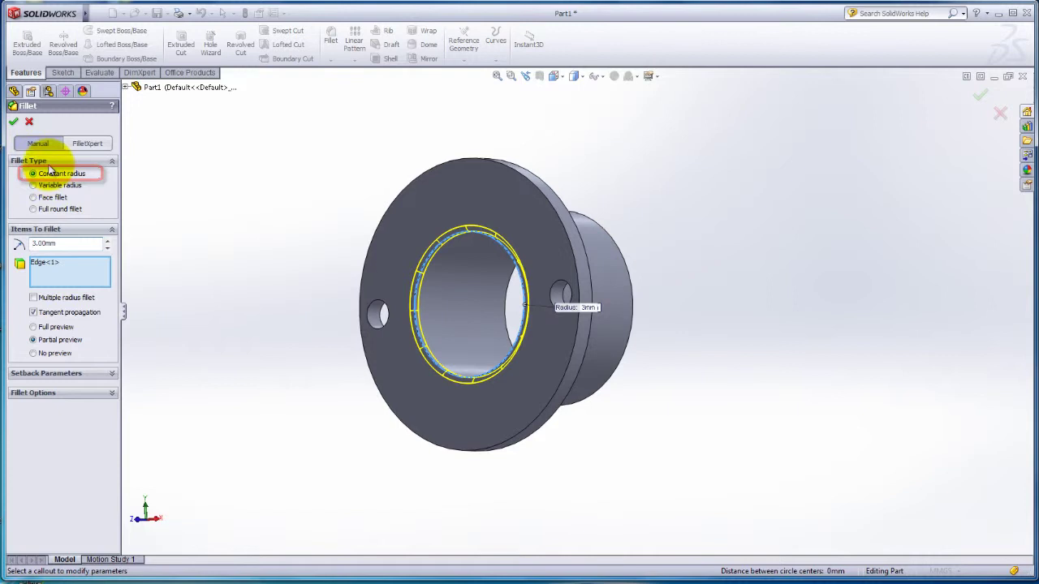
pyautogui.click(13, 124)
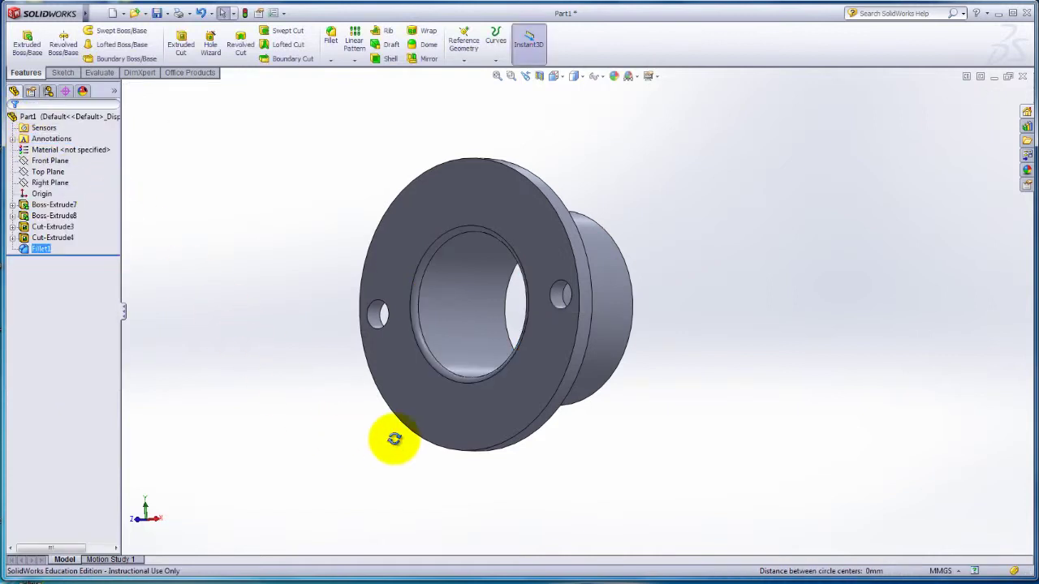
# Step: Edit Fillet1 to change the bore-edge radius from 3 mm to 4.5 mm
pyautogui.moveTo(394, 439); pyautogui.dragTo(472, 388, button='middle')
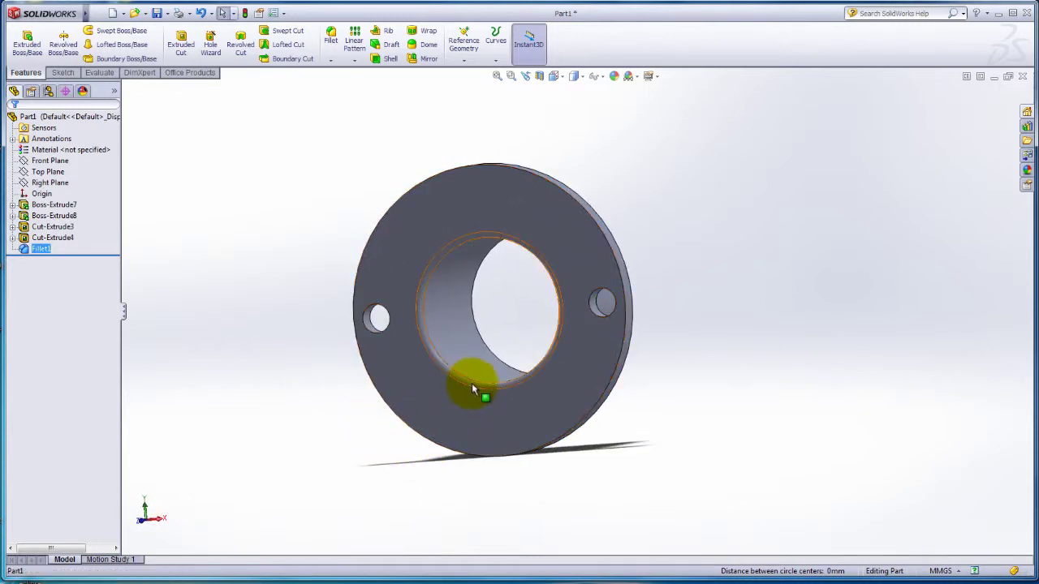
pyautogui.click(472, 383)
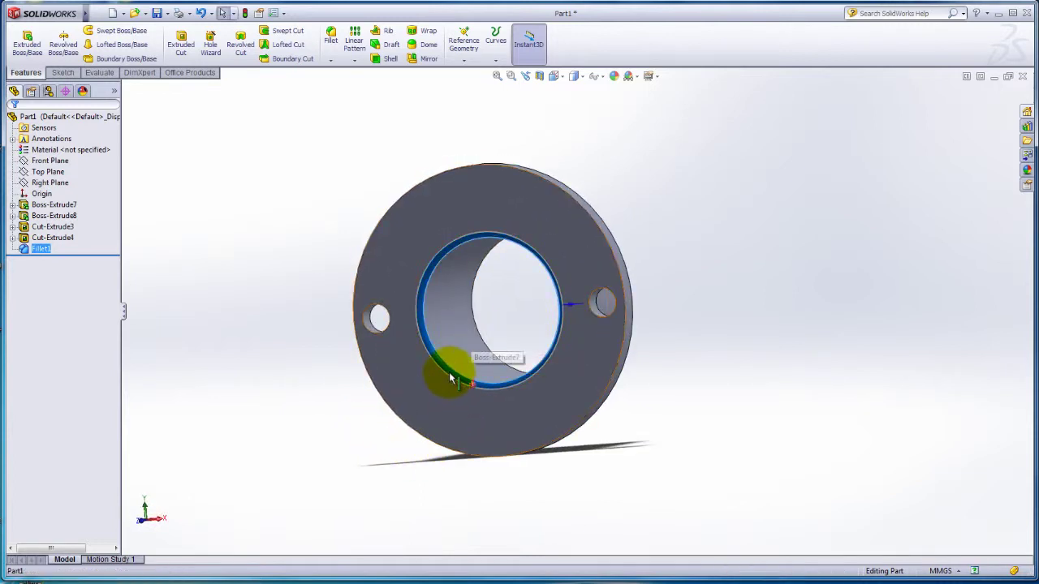
pyautogui.click(450, 374)
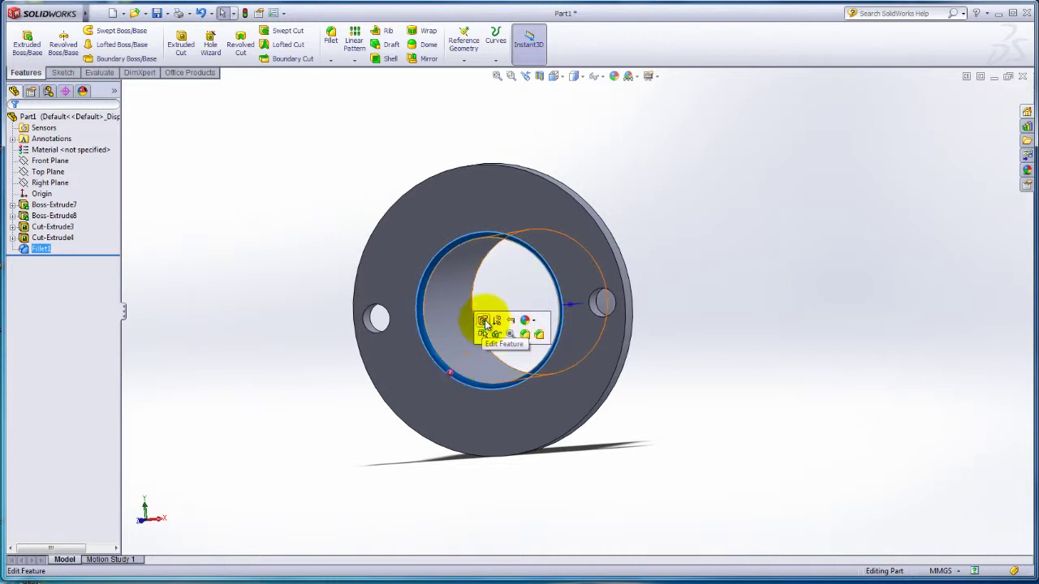
pyautogui.click(484, 321)
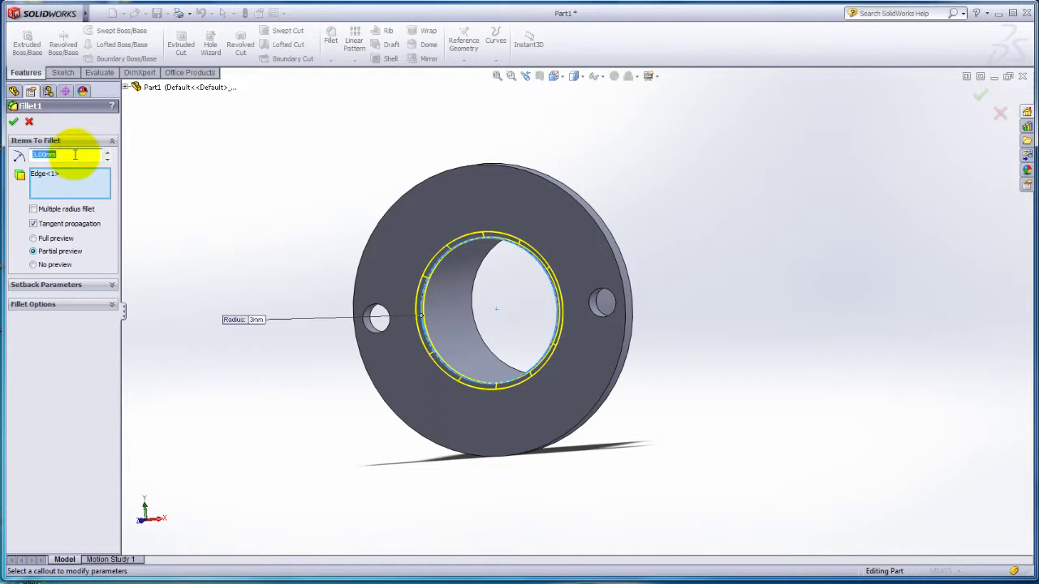
pyautogui.press('Return')
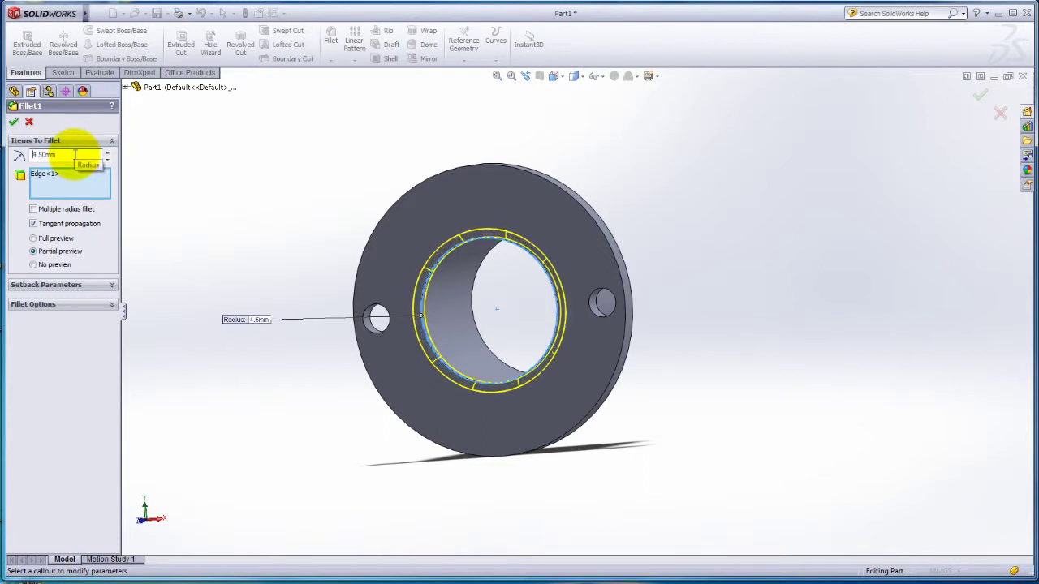
pyautogui.click(14, 122)
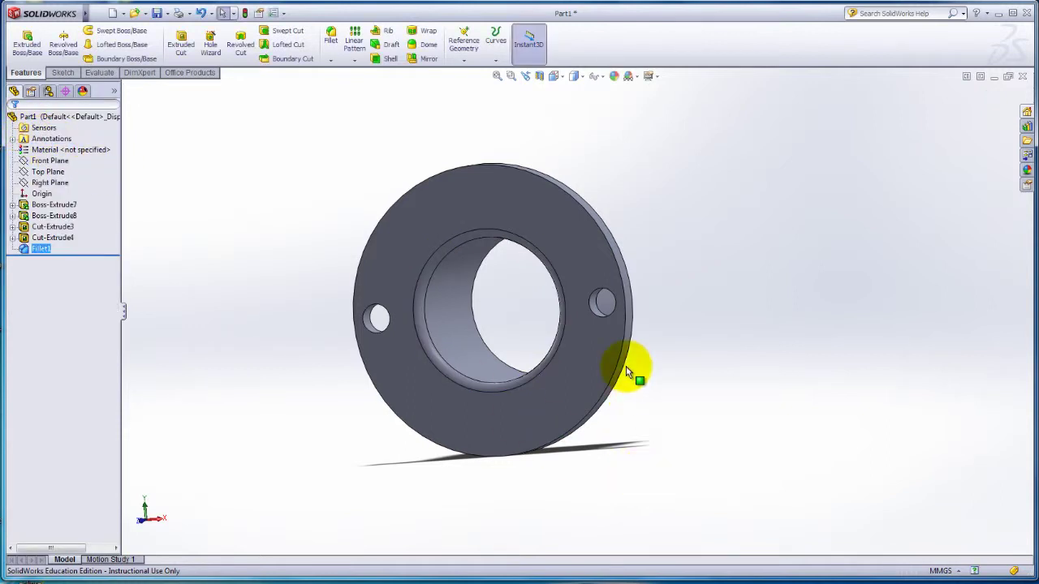
# Step: Round the two flange outer edges and the boss's front outer edge with a 2 mm fillet
pyautogui.click(624, 316)
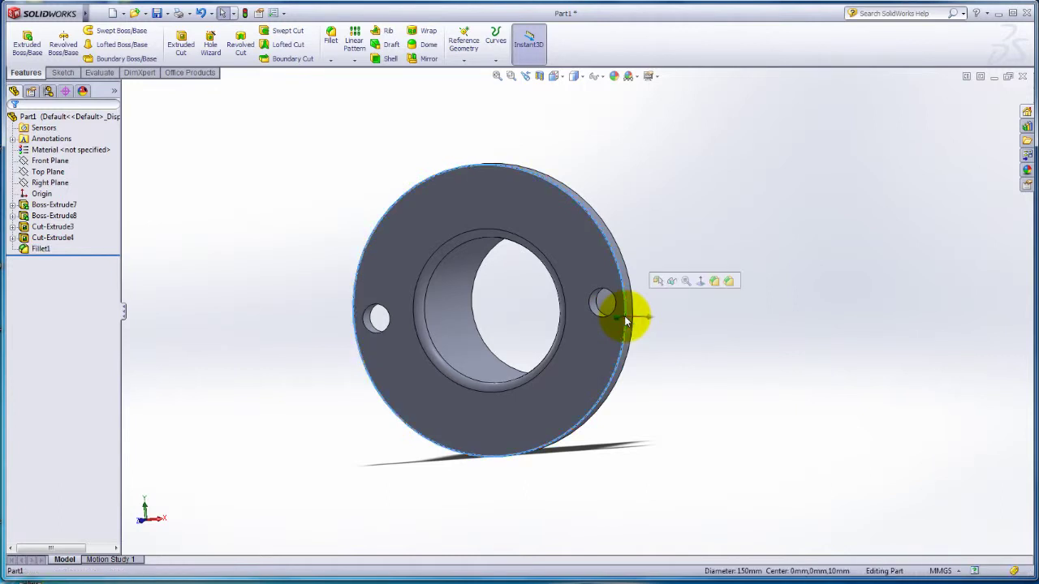
pyautogui.click(331, 61)
pyautogui.click(337, 73)
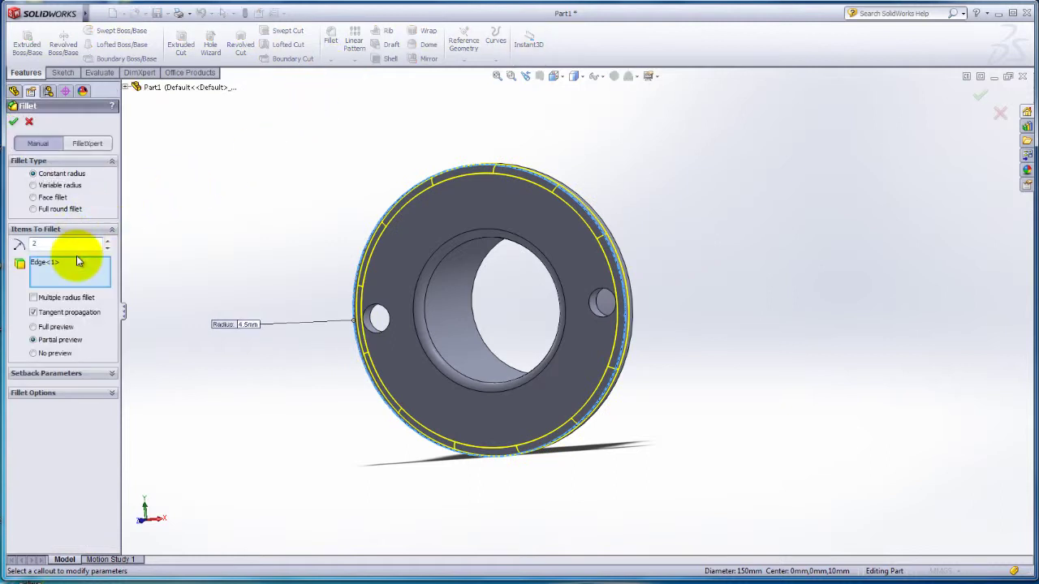
pyautogui.press('Return')
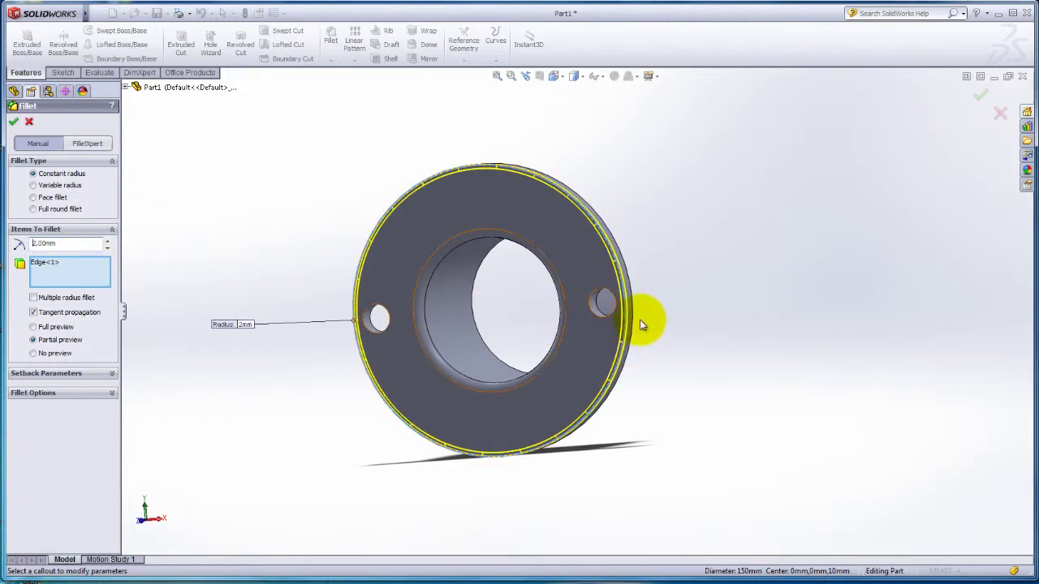
pyautogui.moveTo(625, 324); pyautogui.dragTo(453, 333, button='middle')
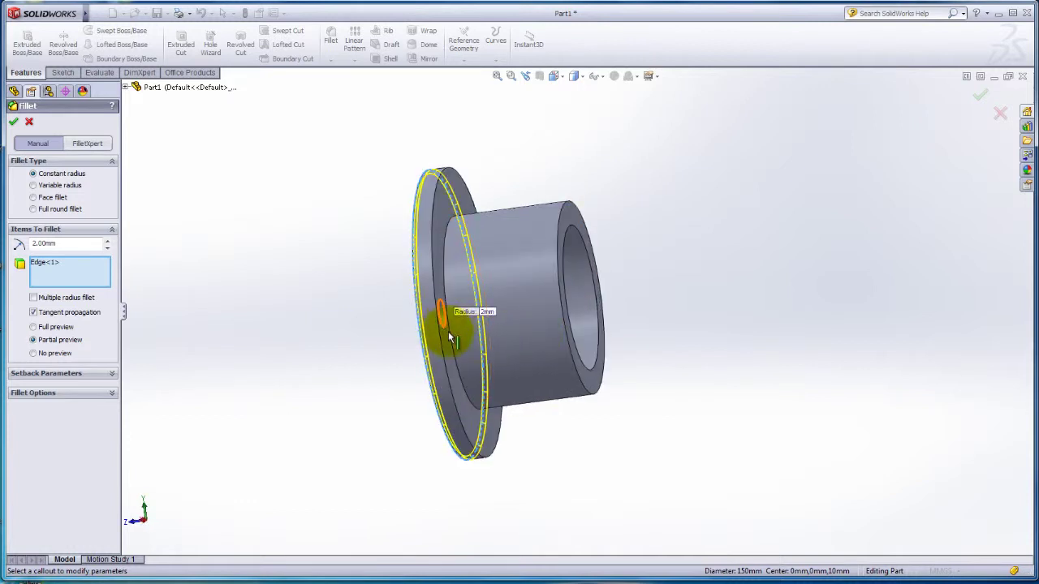
pyautogui.press('f')
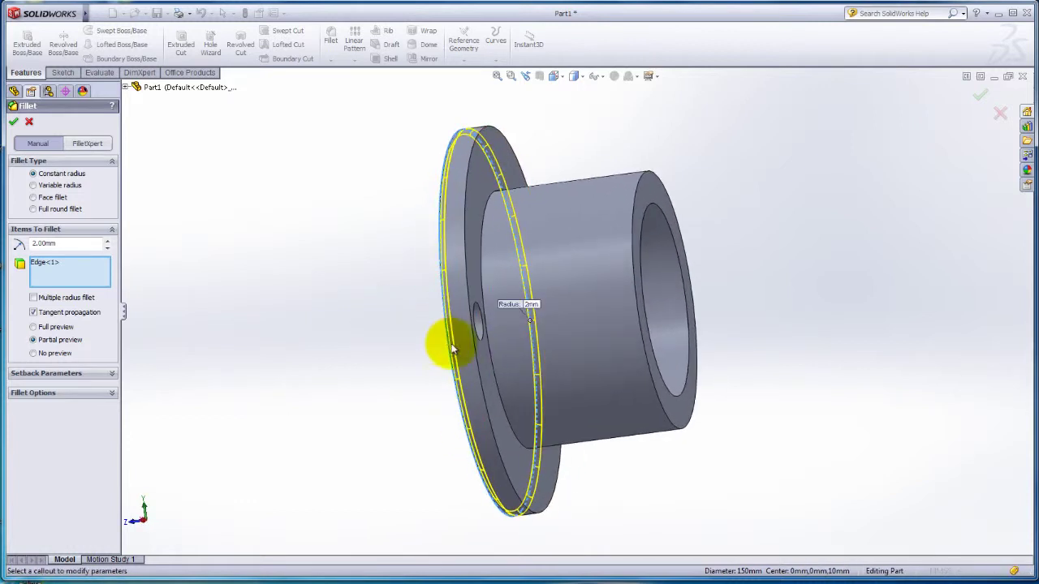
pyautogui.moveTo(416, 374); pyautogui.dragTo(396, 357, button='middle')
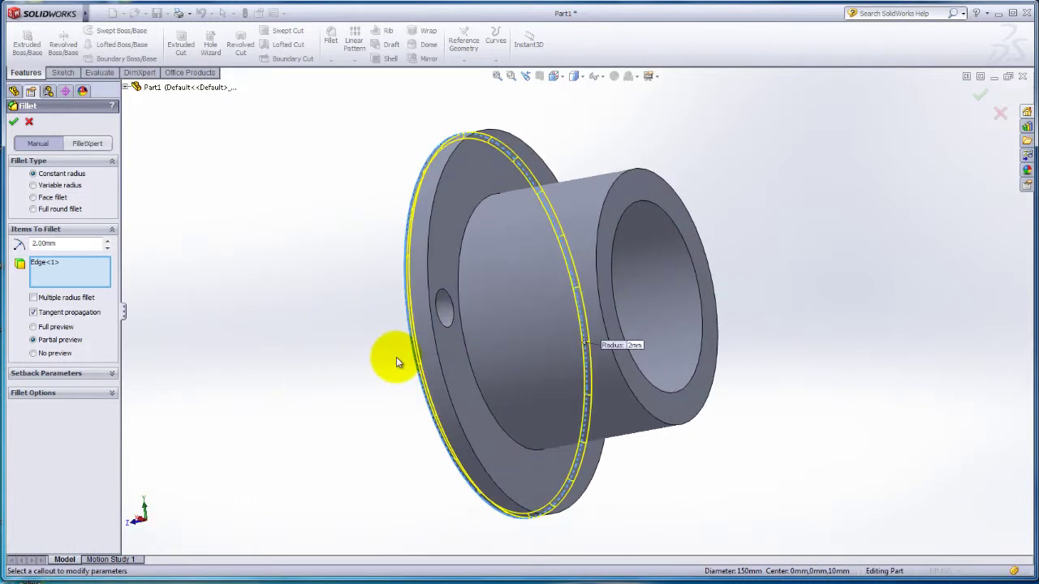
pyautogui.click(438, 364)
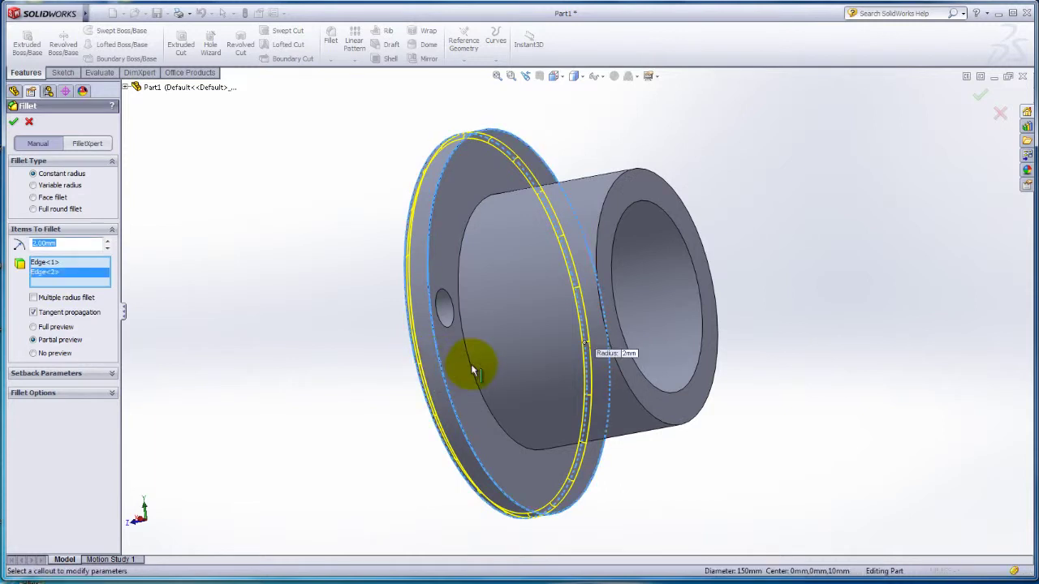
pyautogui.click(632, 381)
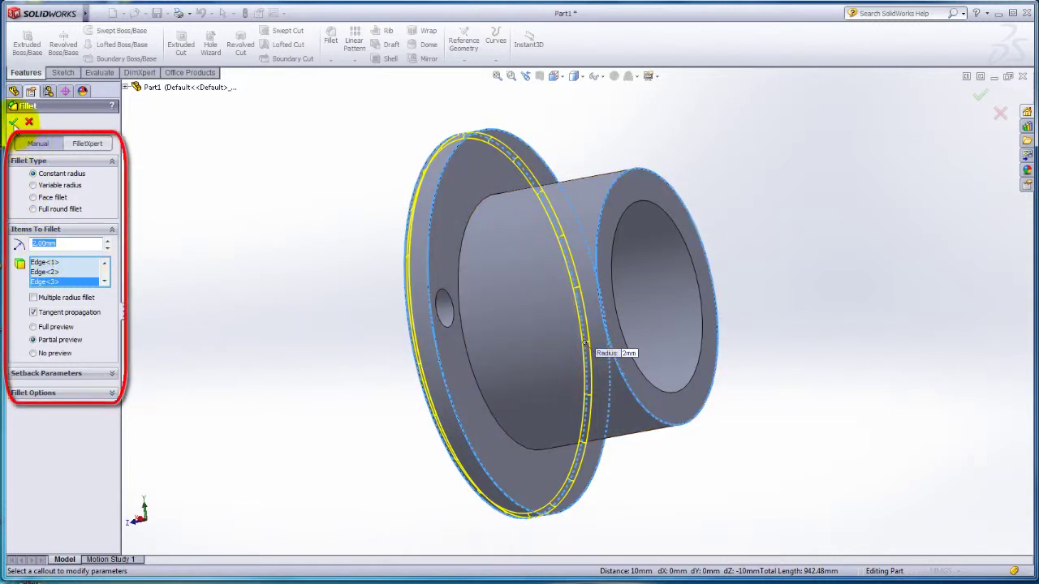
pyautogui.click(13, 122)
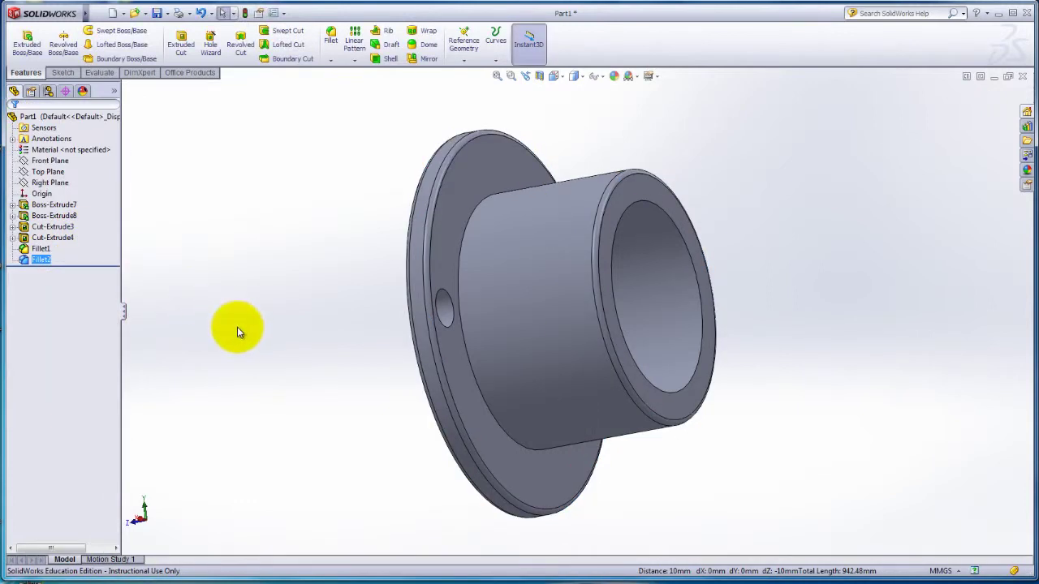
# Step: Edit Fillet2 to remove Edge<2>, leaving the 2 mm fillet on the two flange edges
pyautogui.moveTo(375, 457); pyautogui.dragTo(509, 412, button='middle')
pyautogui.click(487, 412)
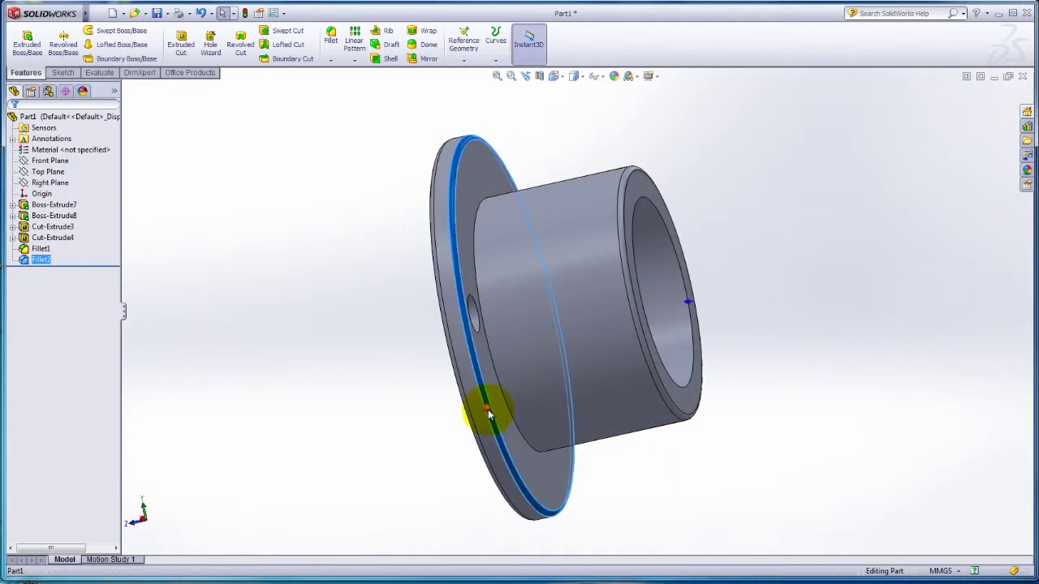
pyautogui.press('Escape')
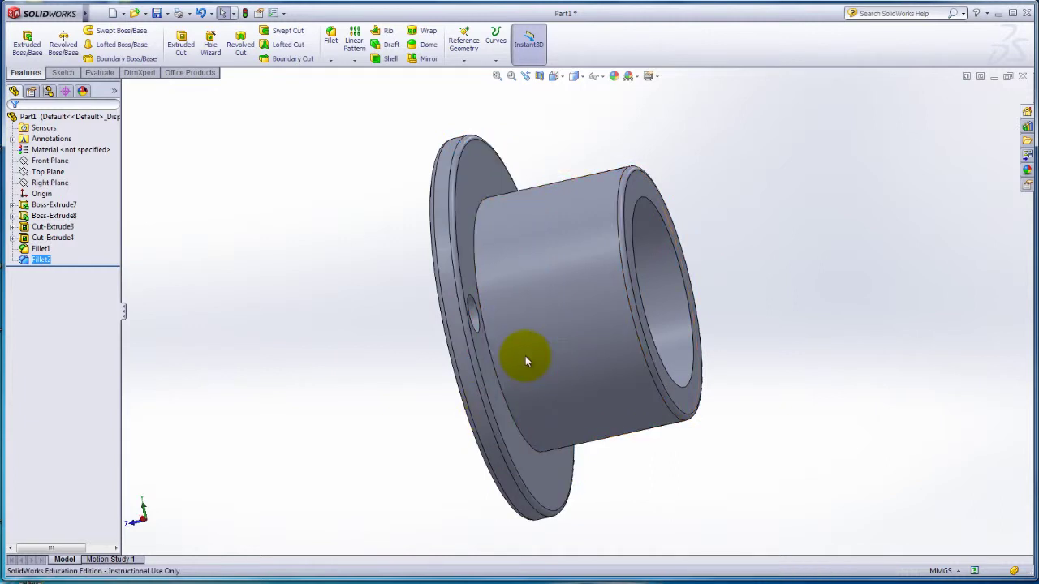
pyautogui.click(525, 356)
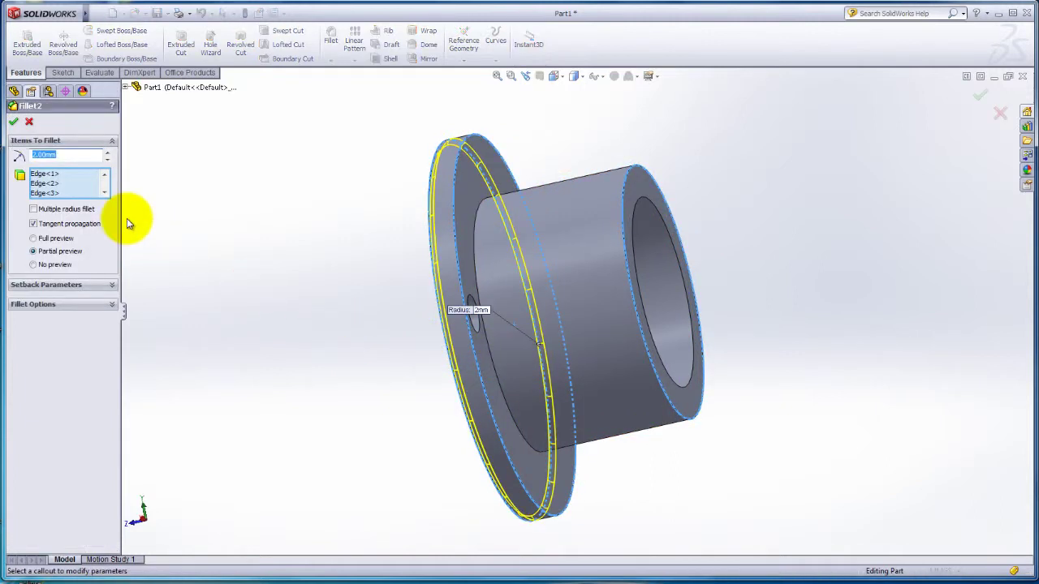
pyautogui.click(465, 300)
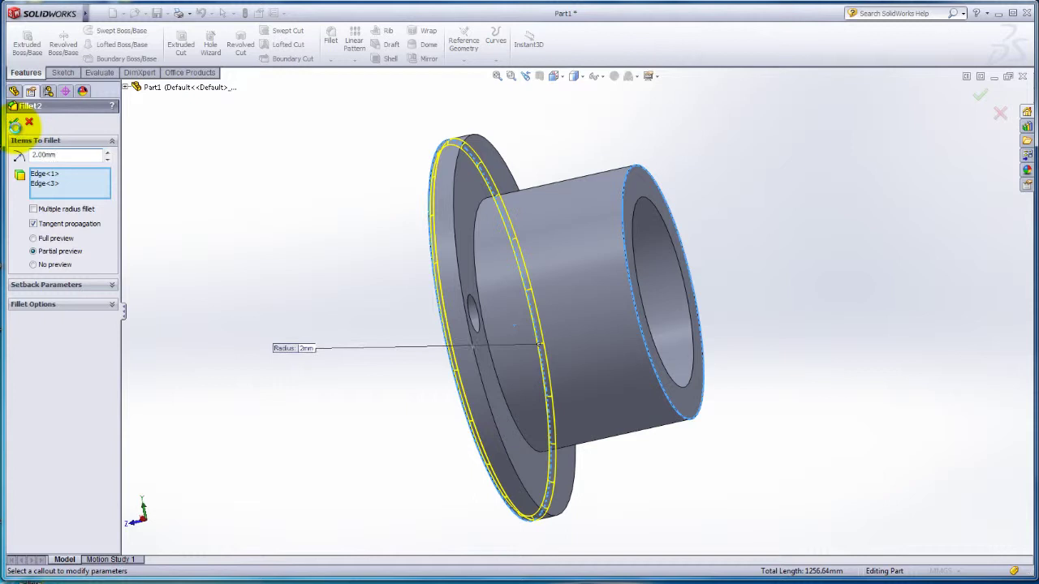
pyautogui.click(15, 125)
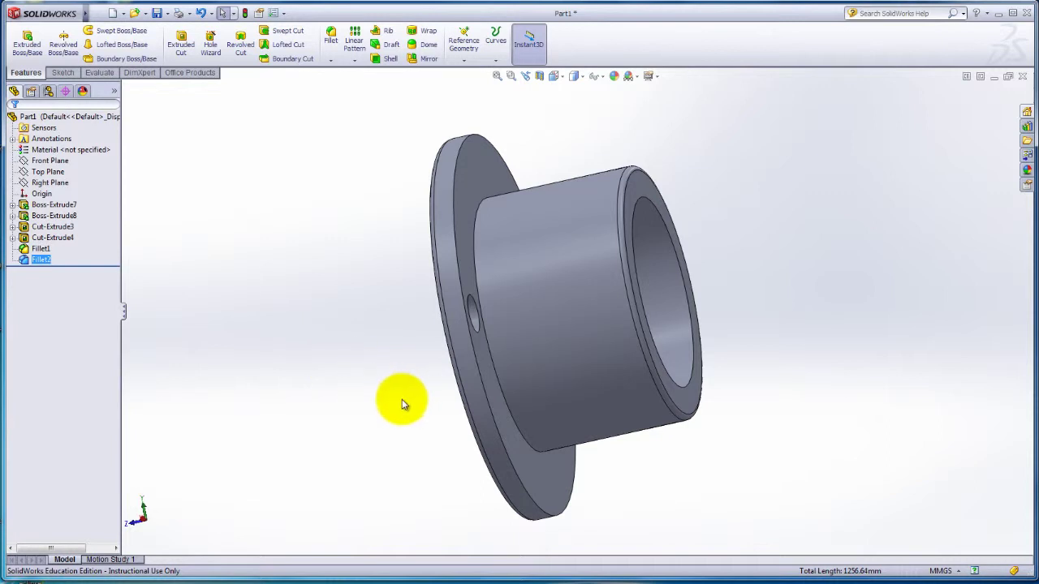
# Step: Fillet the edges of both Ø15 flange holes at 1 mm radius
pyautogui.moveTo(401, 401); pyautogui.dragTo(441, 399, button='middle')
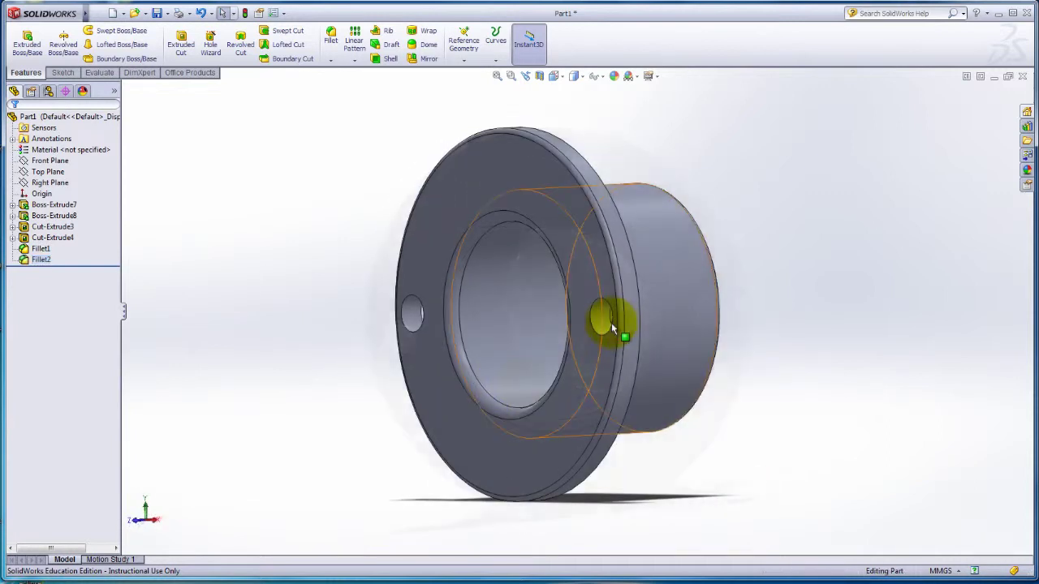
pyautogui.click(595, 333)
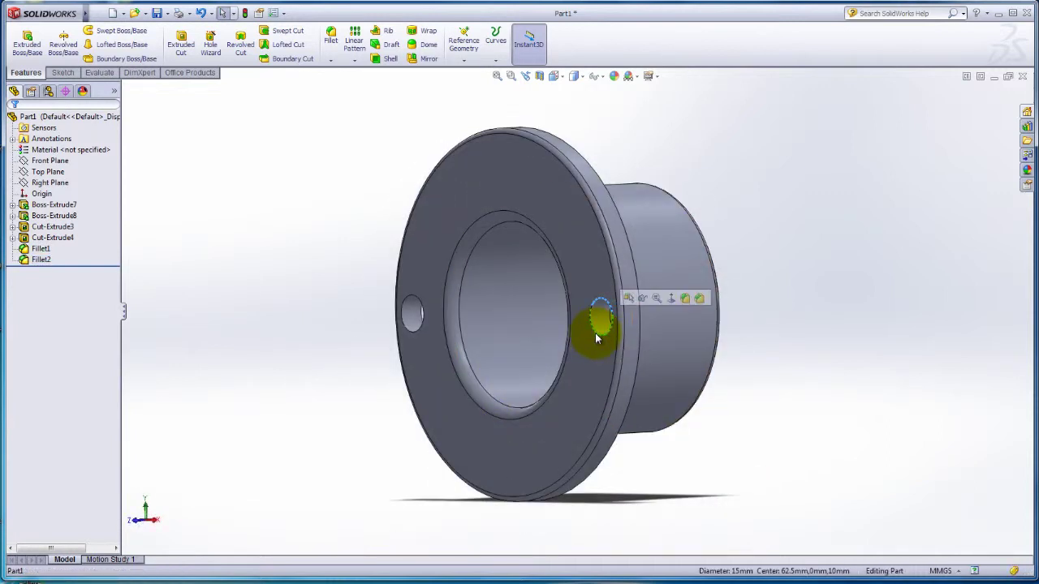
pyautogui.click(328, 62)
pyautogui.click(346, 74)
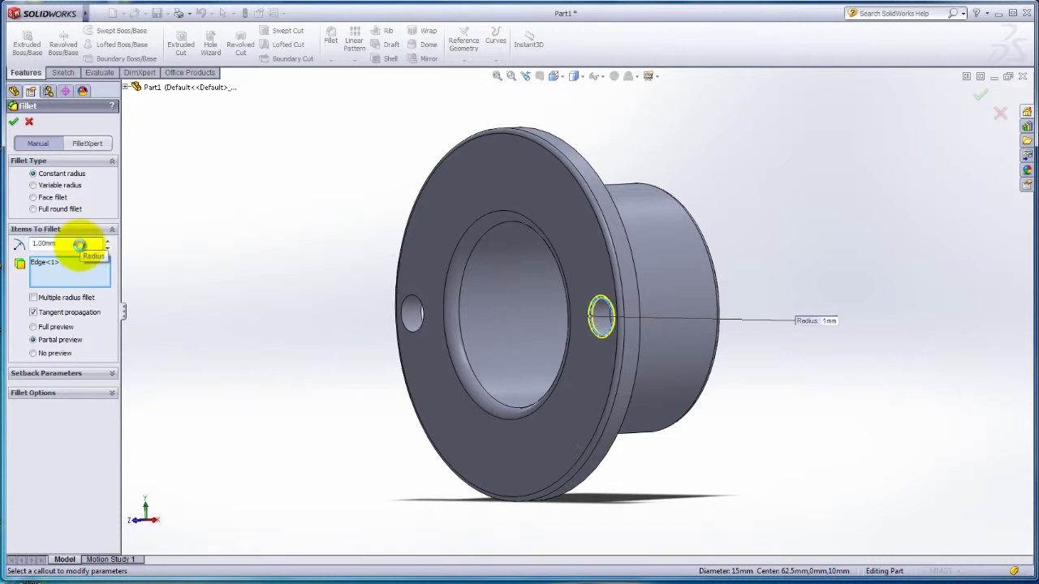
pyautogui.click(410, 304)
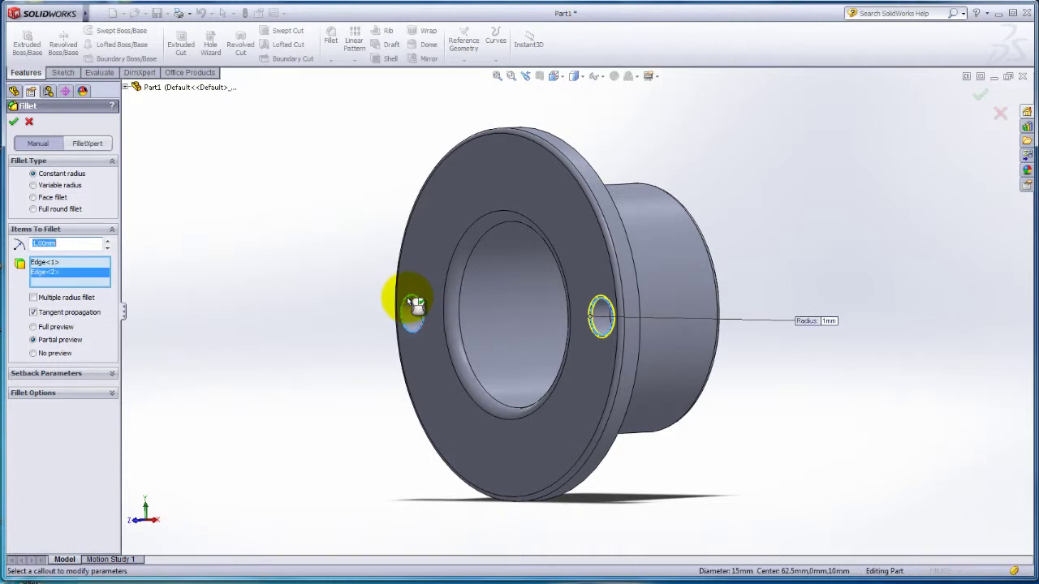
pyautogui.click(13, 123)
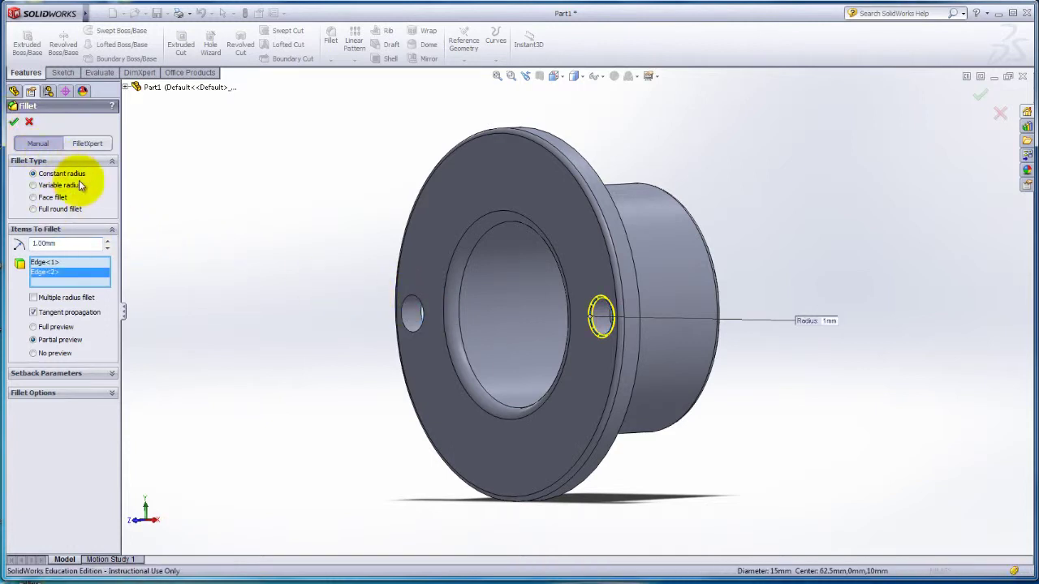
pyautogui.moveTo(370, 343); pyautogui.dragTo(538, 489, button='middle')
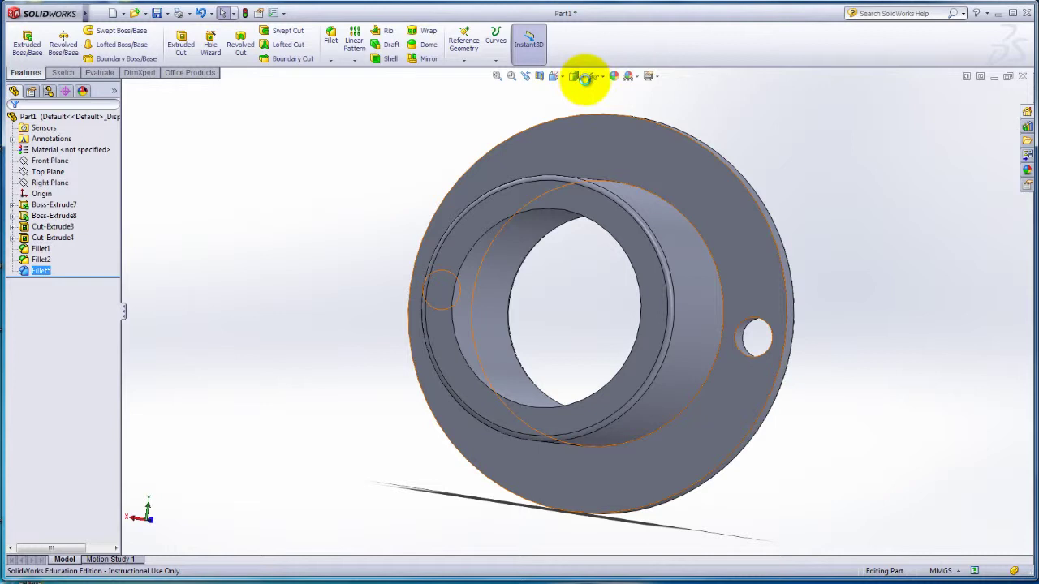
# Step: Switch the display style to Shaded without edge lines
pyautogui.click(584, 79)
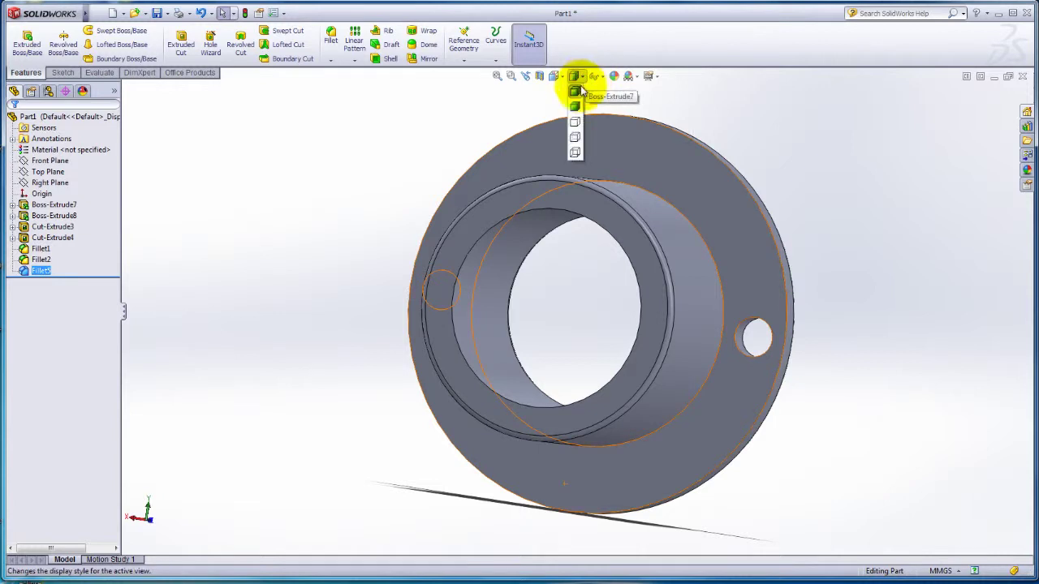
pyautogui.click(577, 108)
pyautogui.moveTo(598, 121); pyautogui.dragTo(787, 429, button='middle')
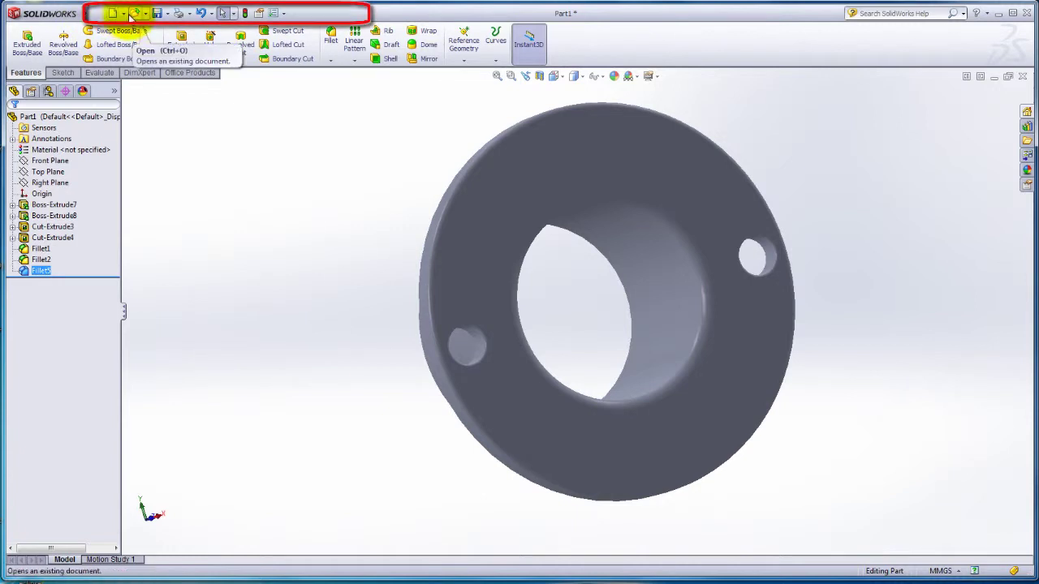
# Step: Bring up the Save As dialog from the quick-access Save dropdown
pyautogui.click(125, 13)
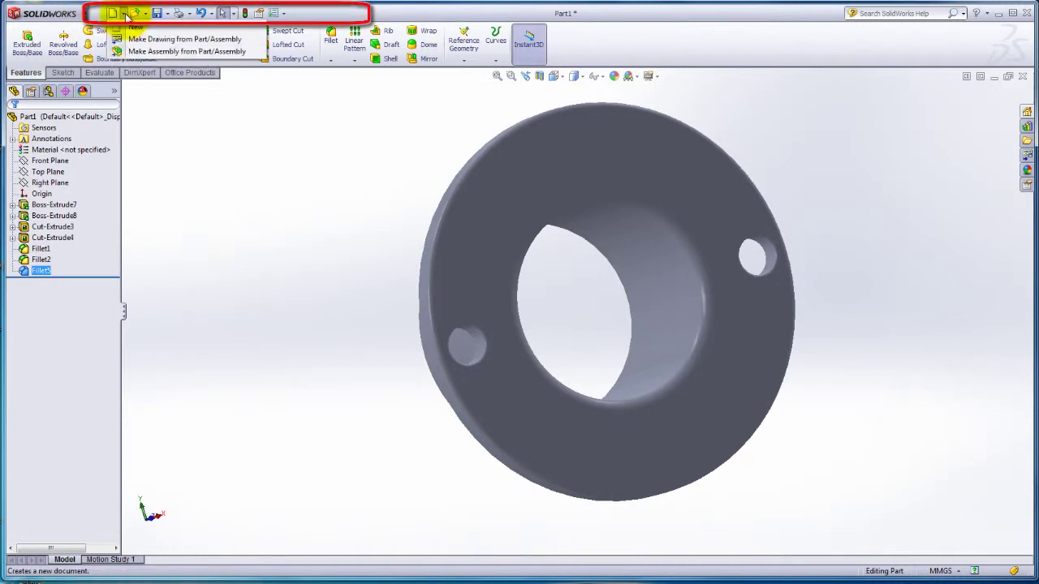
pyautogui.moveTo(166, 13)
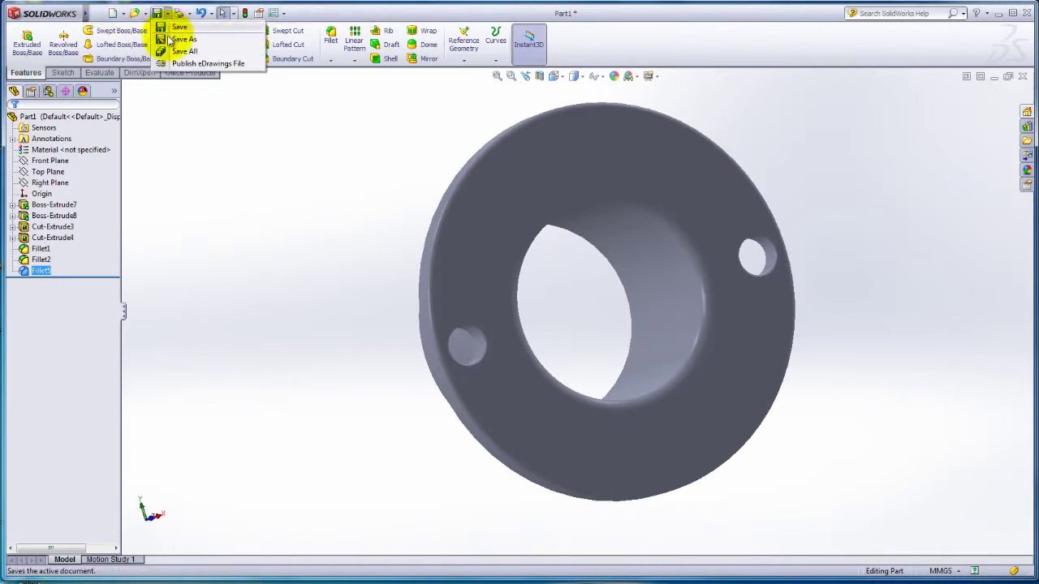
pyautogui.click(170, 41)
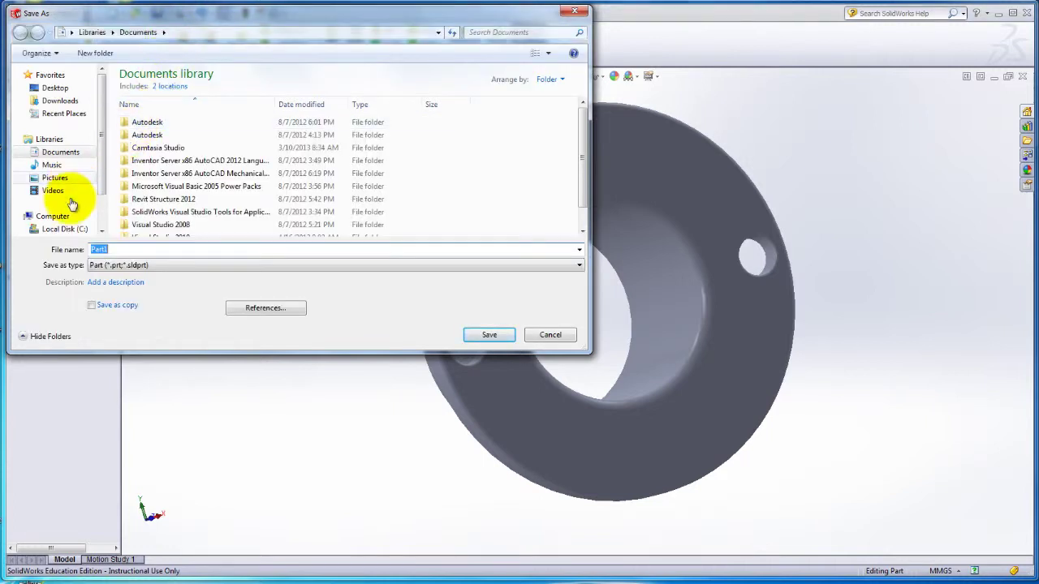
# Step: Save the bushing as Part1 (Part type) in C:\temp\Solid Works
pyautogui.scroll(-3, 101, 201)
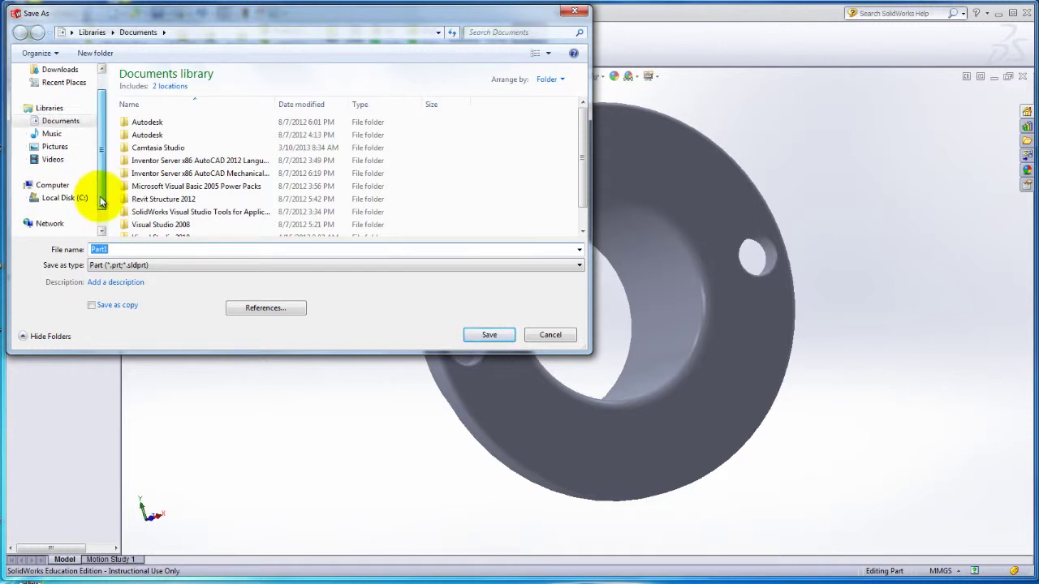
pyautogui.click(81, 198)
pyautogui.doubleClick(144, 186)
pyautogui.click(156, 89)
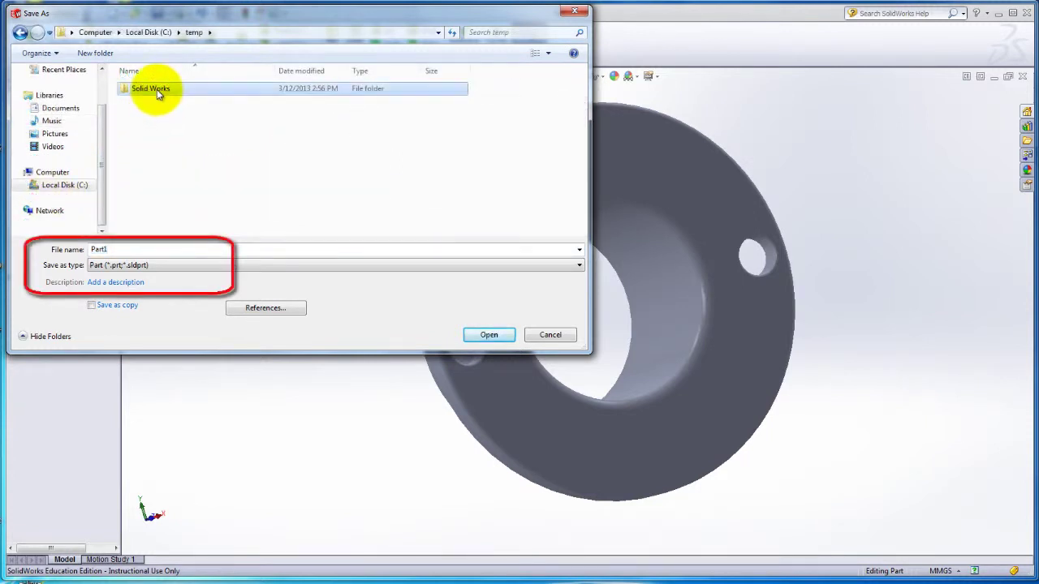
pyautogui.doubleClick(156, 89)
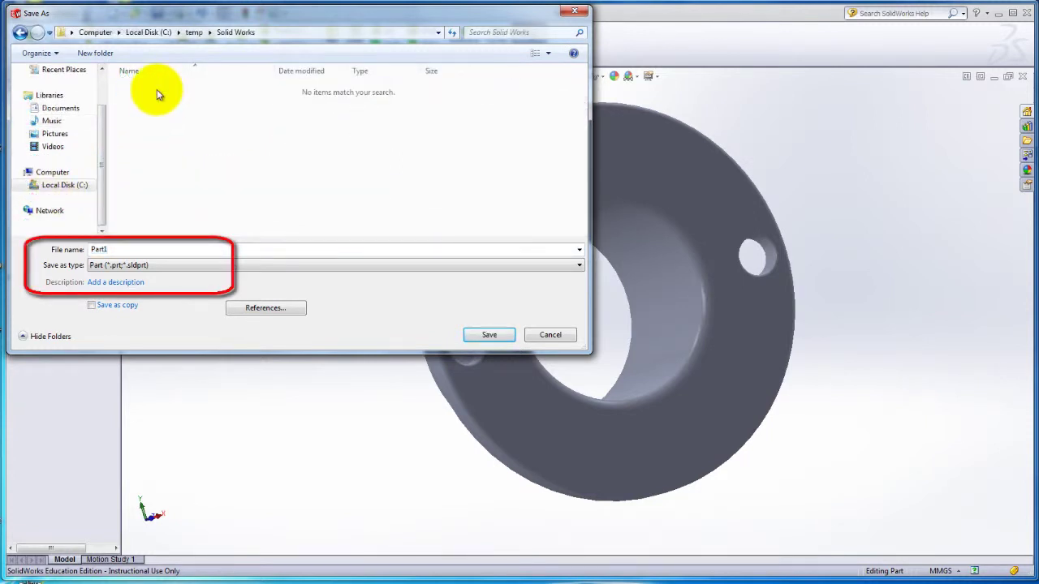
pyautogui.doubleClick(120, 249)
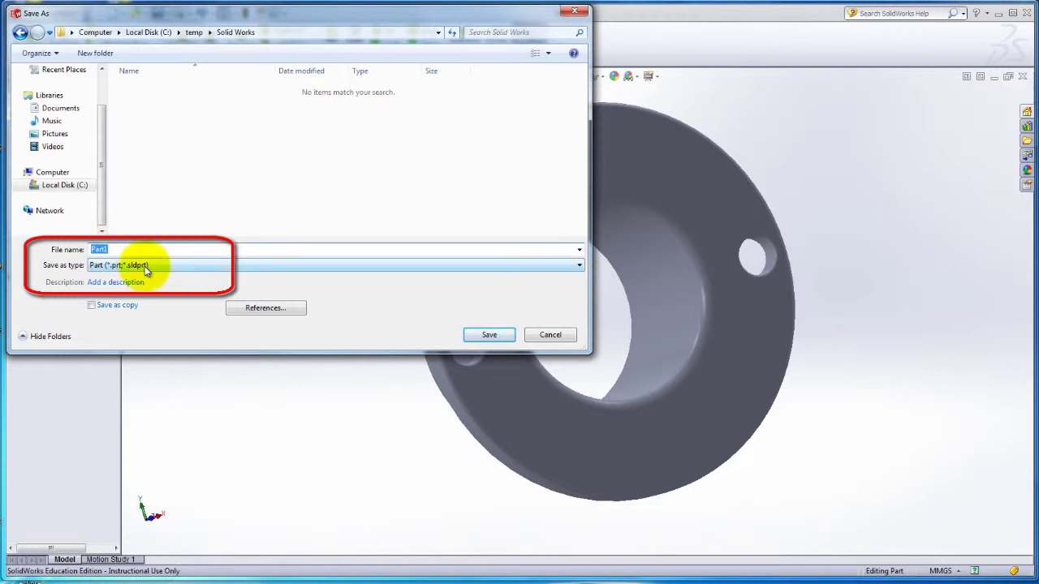
pyautogui.click(479, 338)
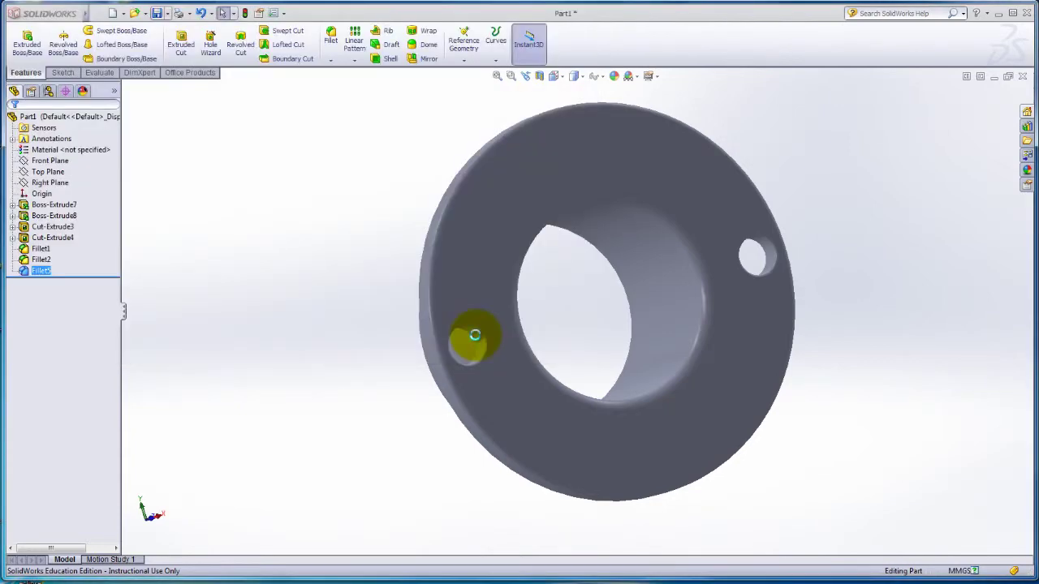